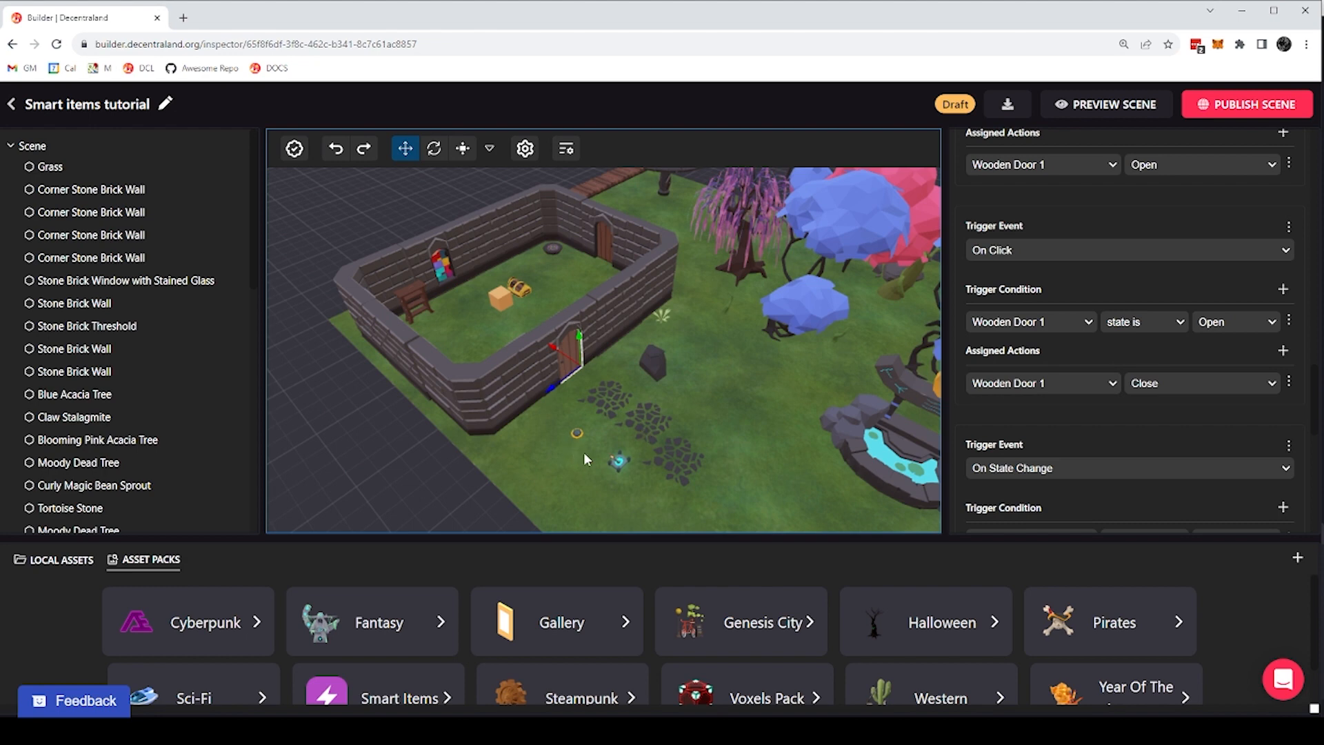
Select the Black Button outside the house and examine its GLTF, Transform, Action and Trigger settings
{"action": "left_click", "coordinate": [577, 433]}
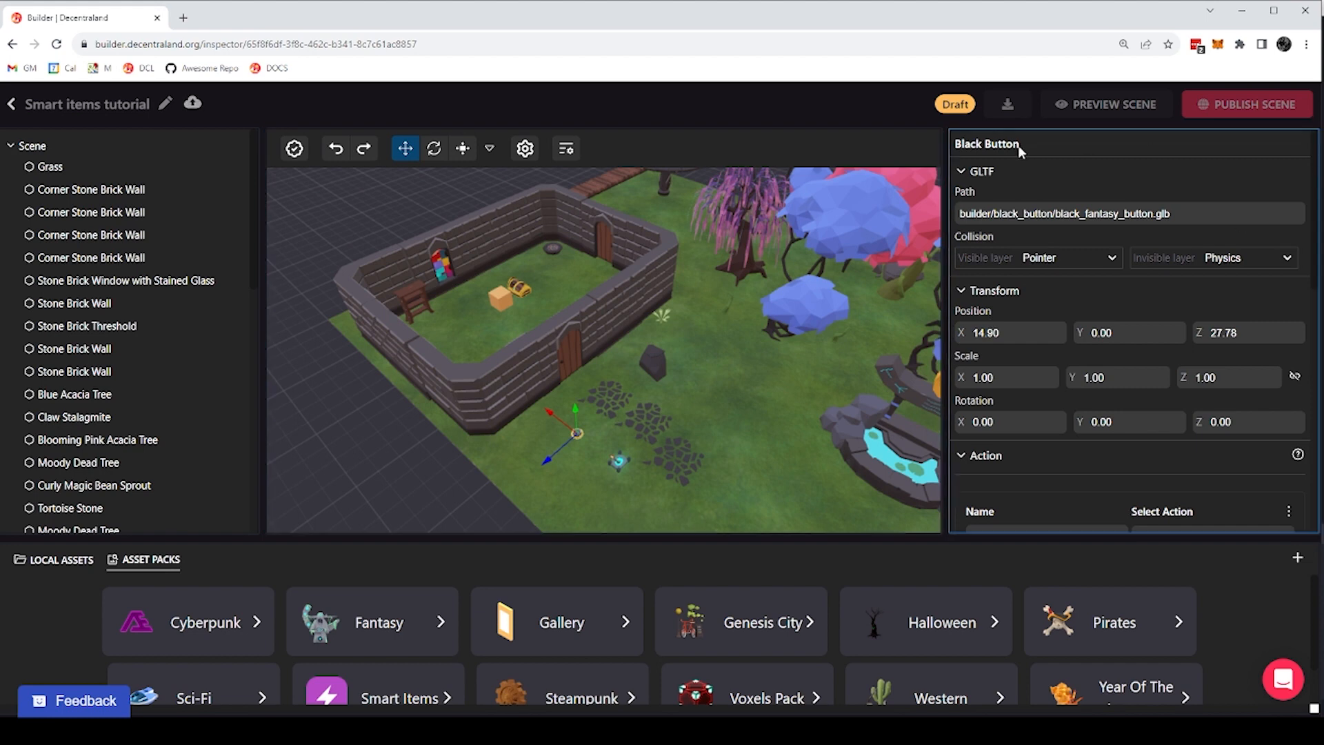
{"action": "left_click", "coordinate": [962, 171]}
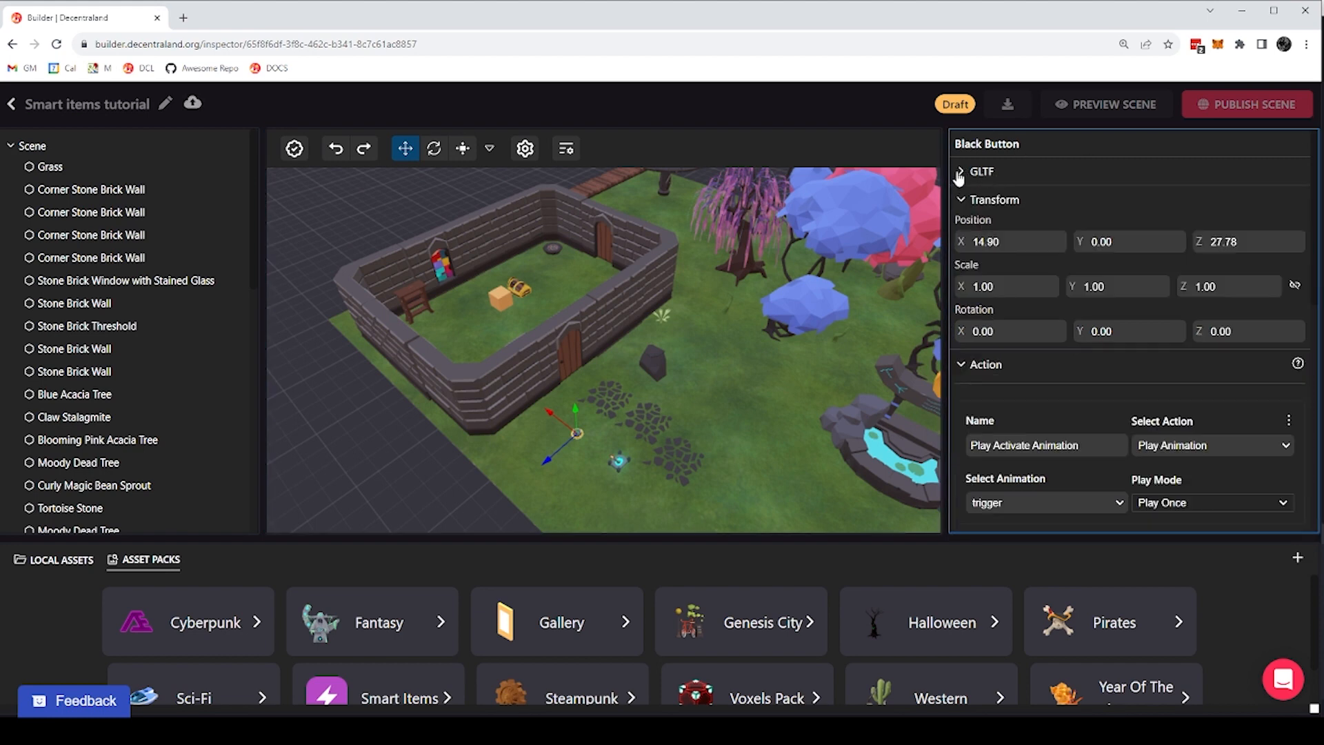
{"action": "left_click", "coordinate": [961, 200]}
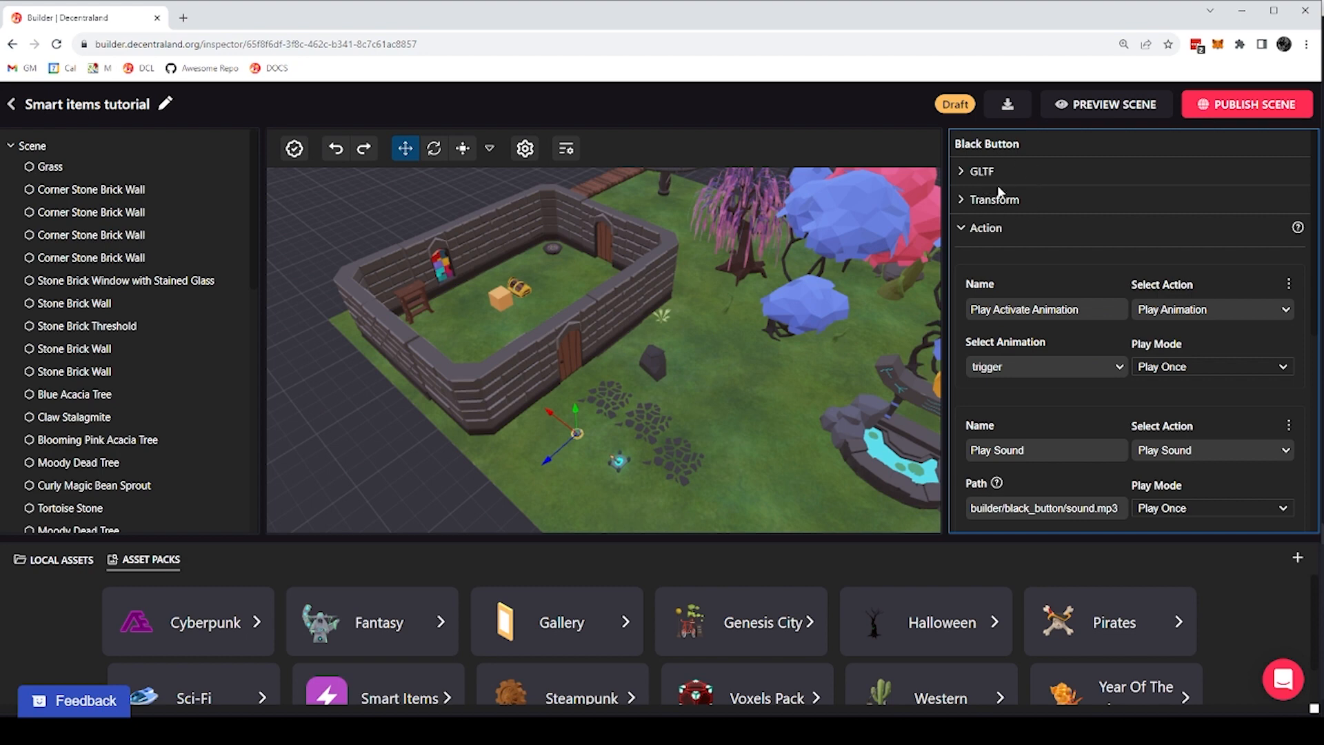
{"action": "left_click", "coordinate": [961, 173]}
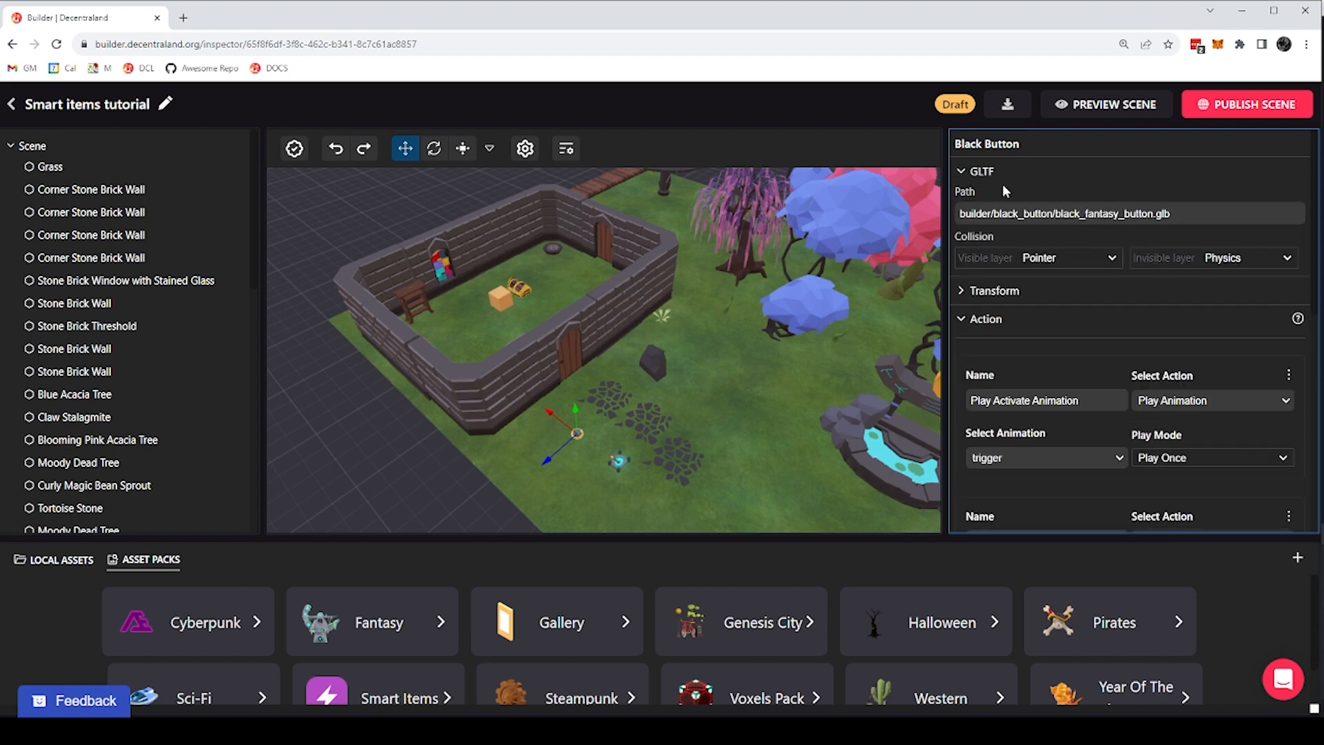
{"action": "left_click", "coordinate": [961, 171]}
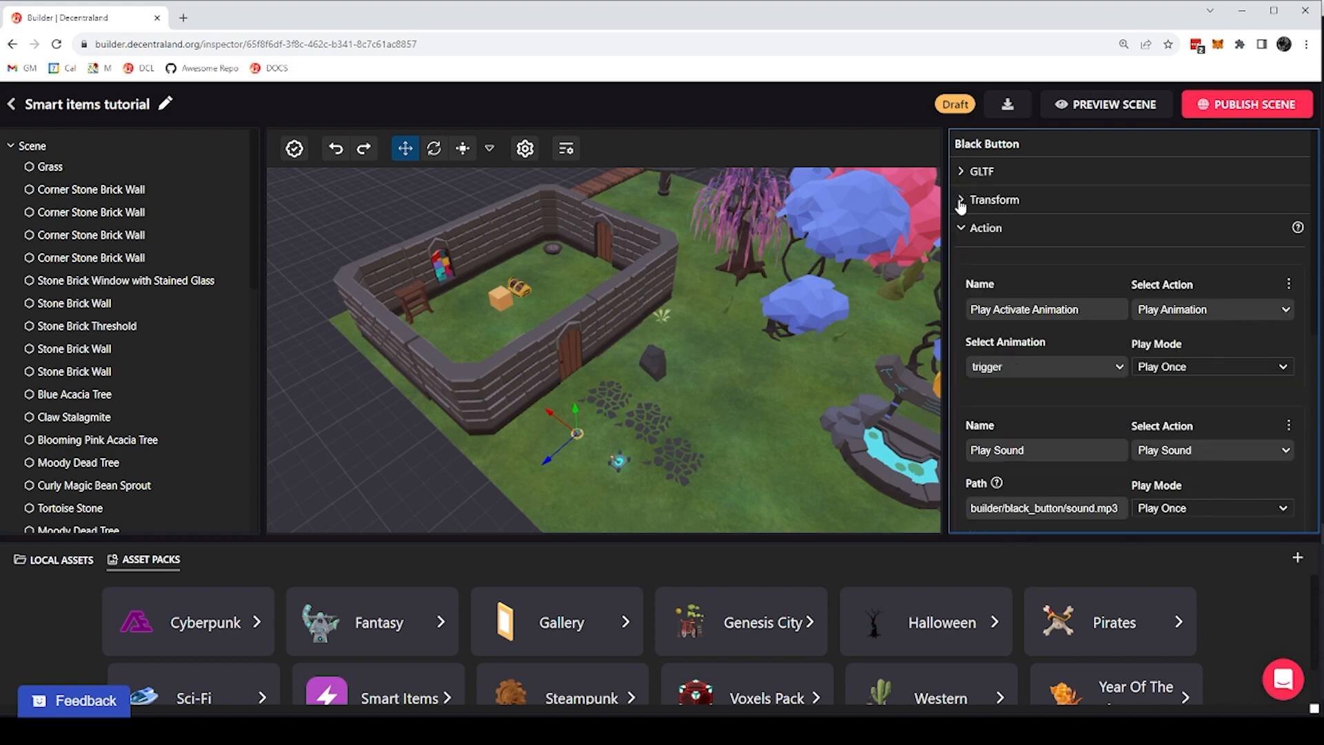
{"action": "left_click", "coordinate": [961, 200]}
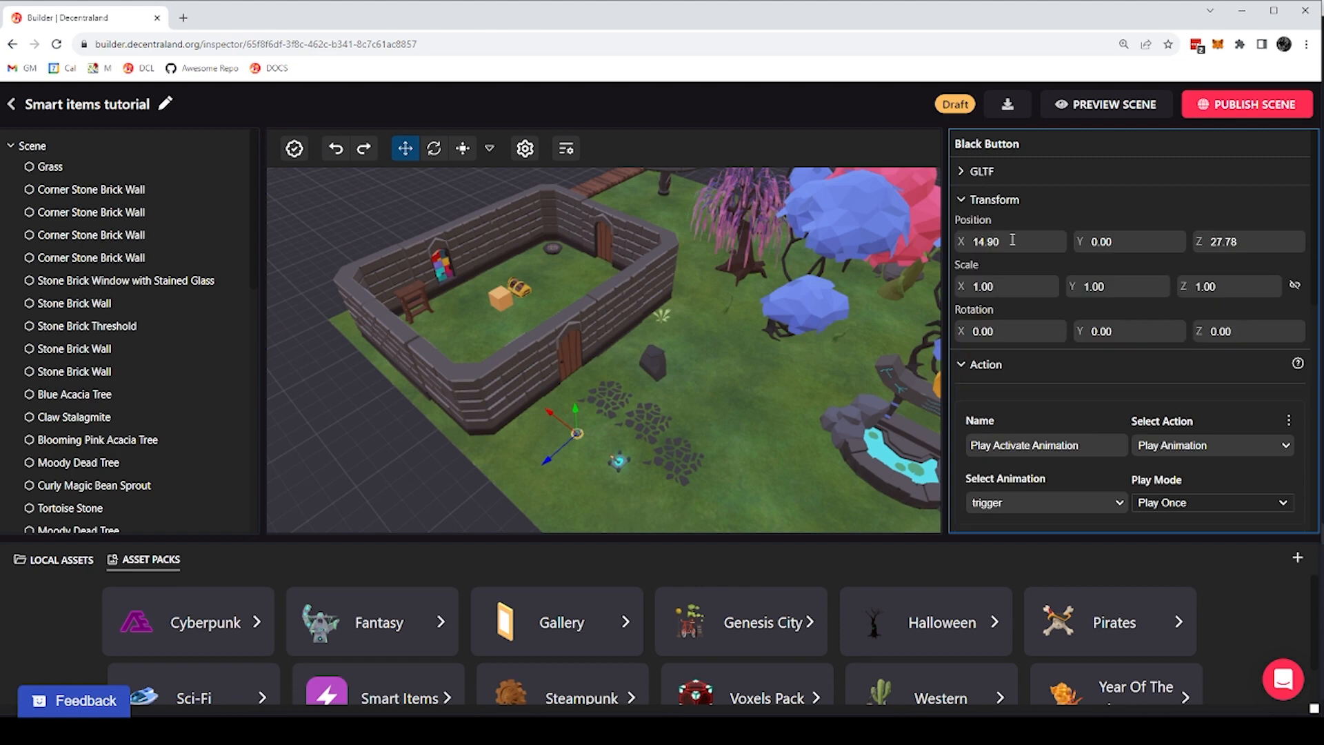
{"action": "left_click", "coordinate": [961, 200]}
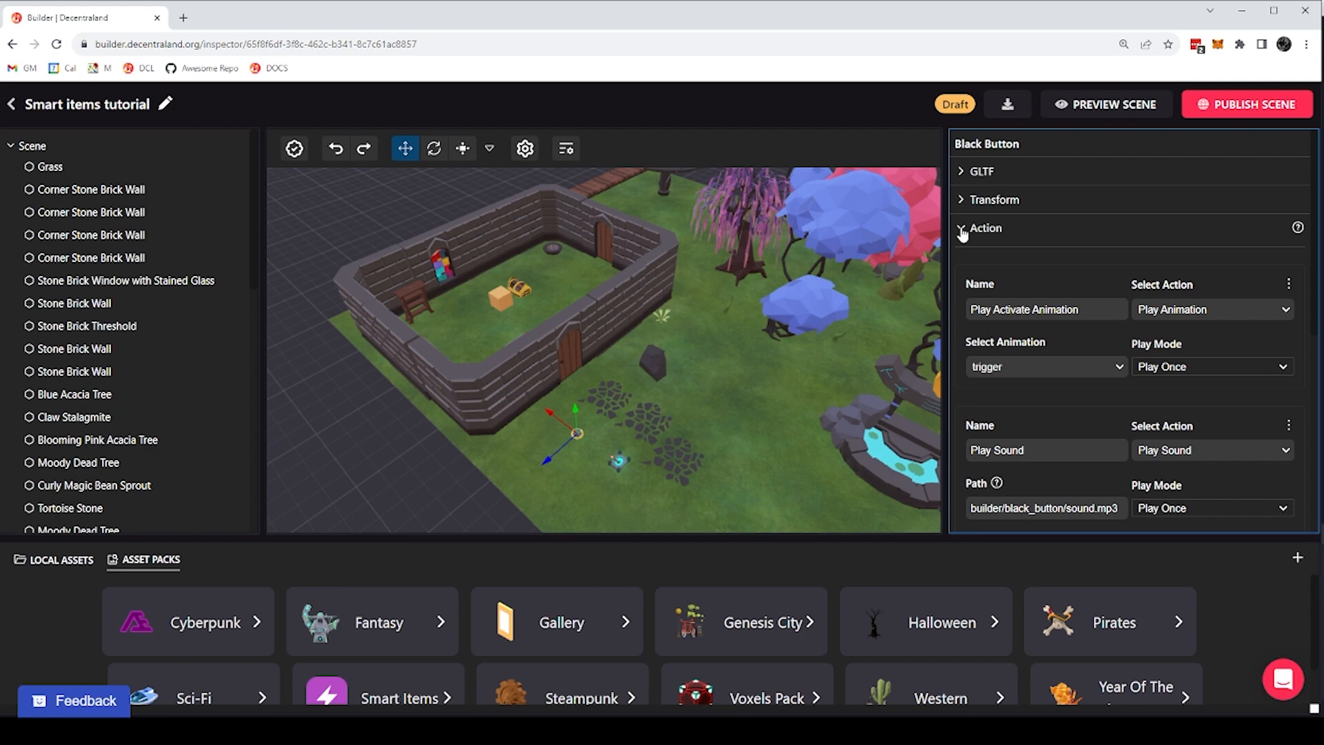
{"action": "scroll", "coordinate": [1039, 353], "scroll_direction": "down", "scroll_amount": 1}
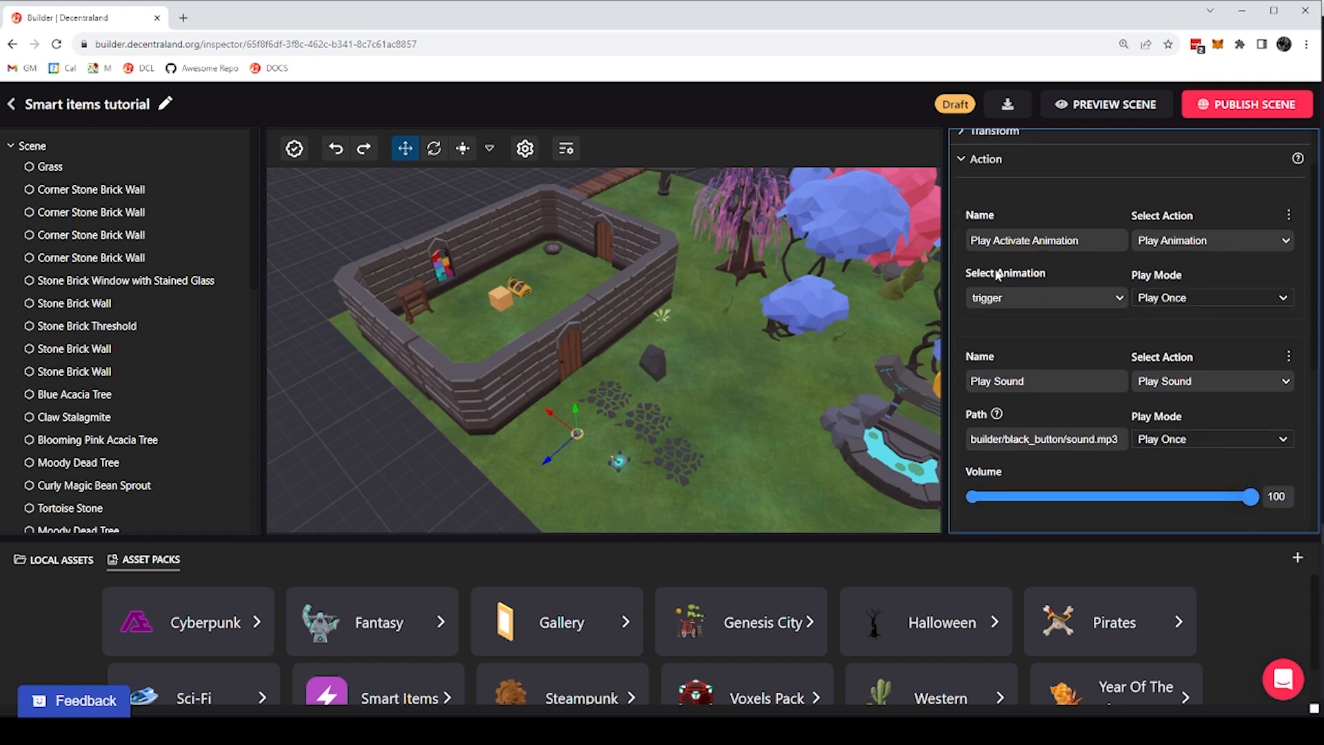
{"action": "left_click", "coordinate": [961, 160]}
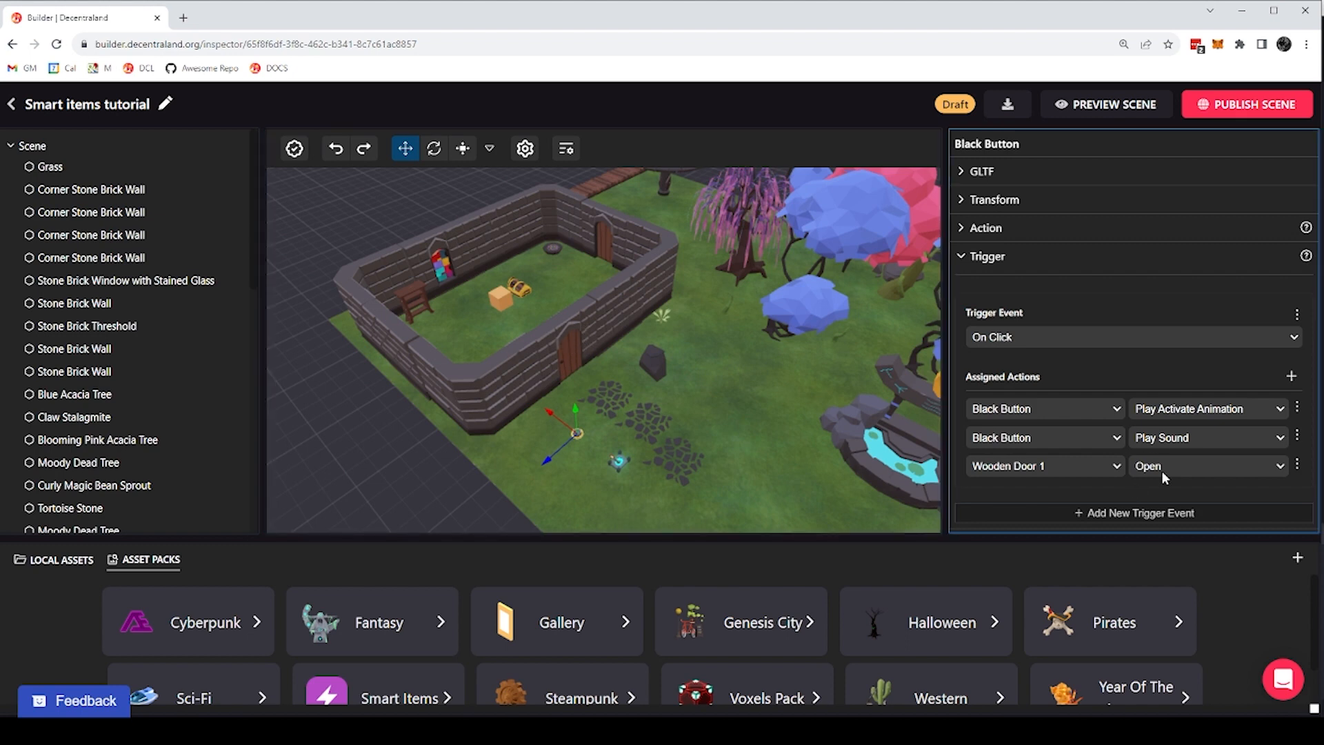
Select Wooden Door 1 at the front of the house and examine its list of states and the default state
{"action": "left_click", "coordinate": [577, 354]}
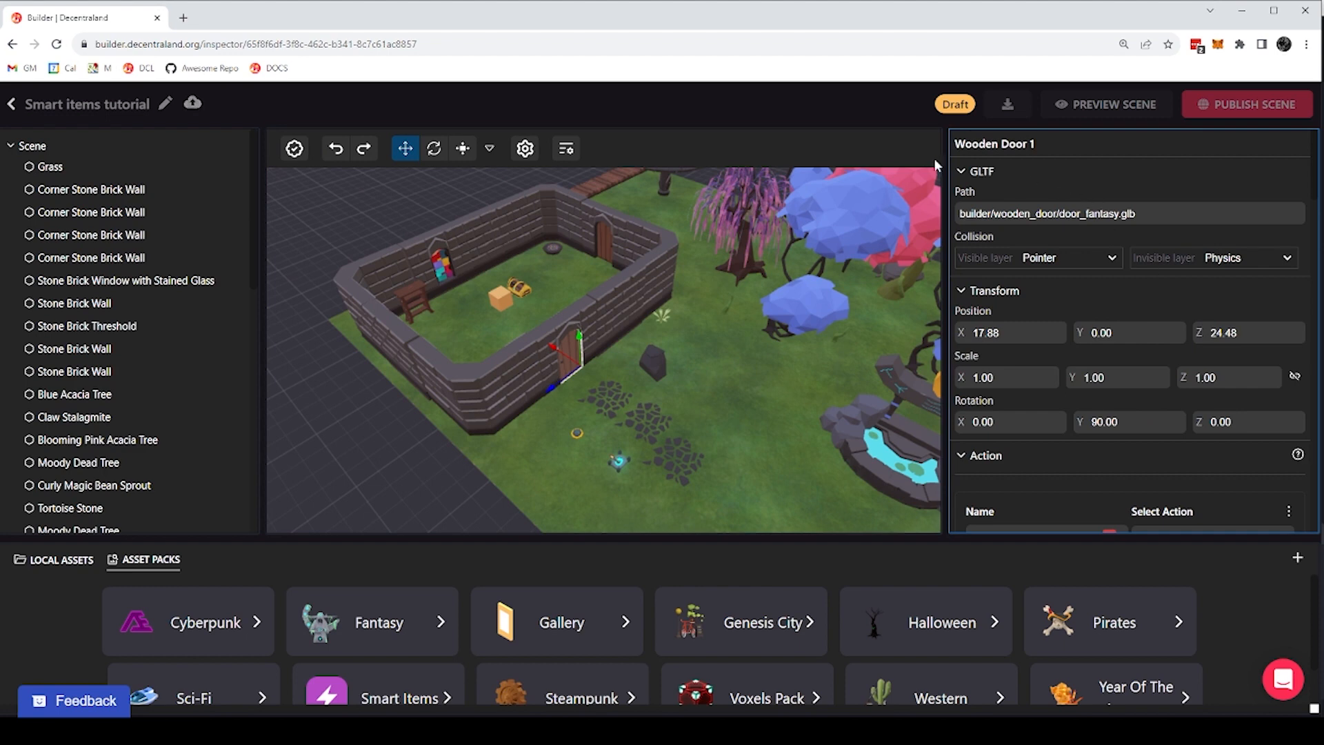
{"action": "left_click", "coordinate": [961, 172]}
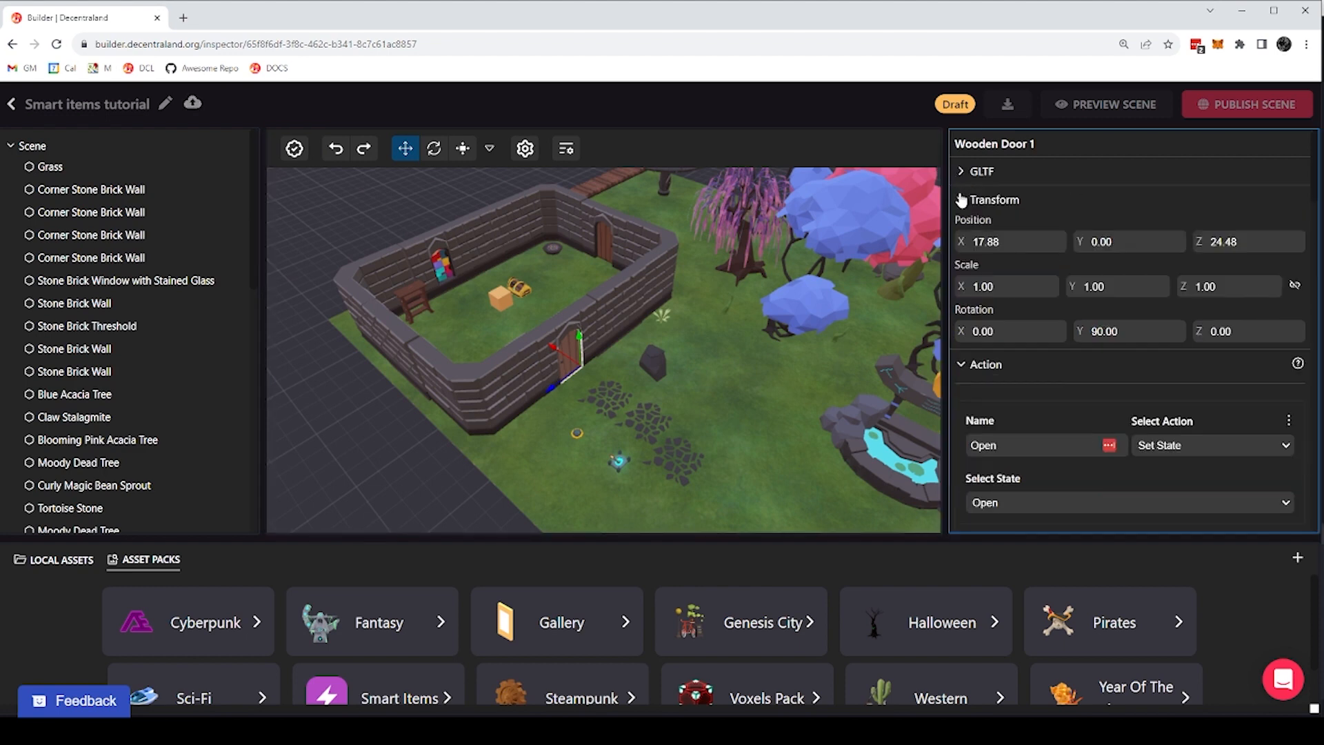
{"action": "left_click", "coordinate": [961, 199]}
{"action": "left_click", "coordinate": [960, 229]}
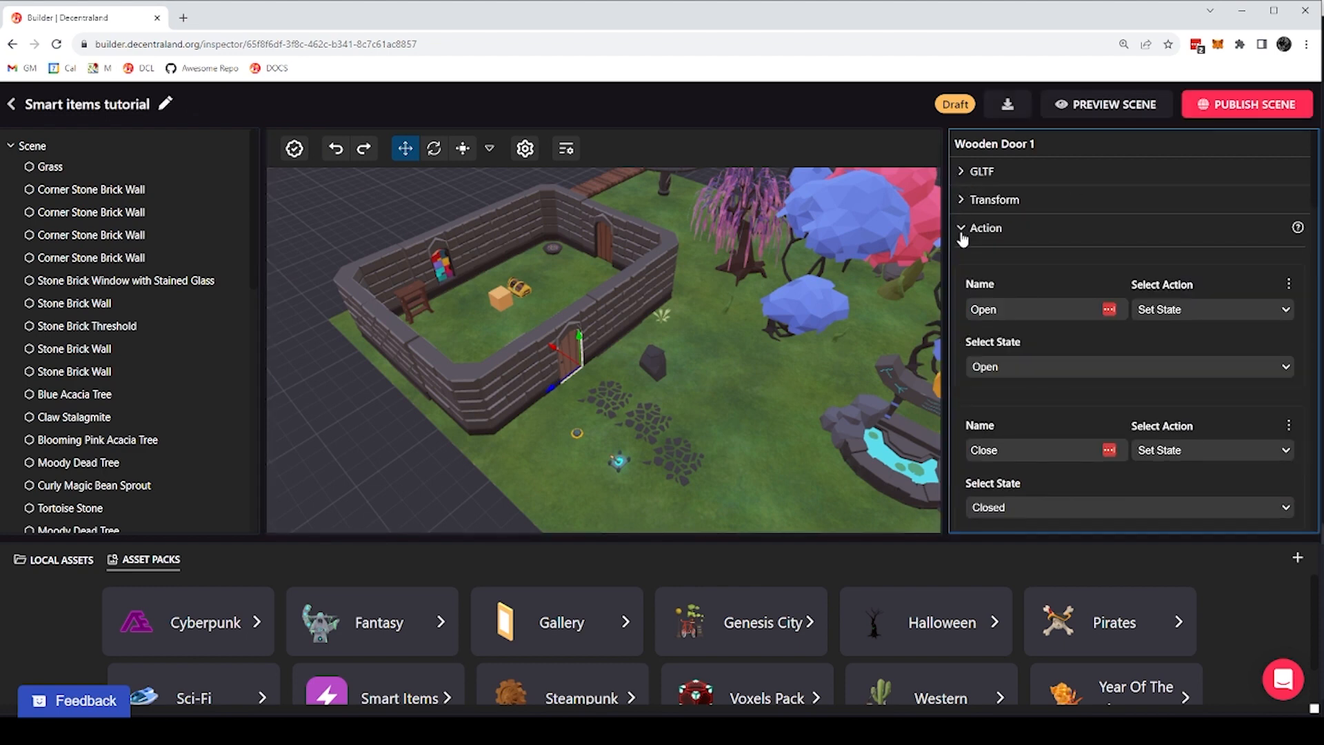
{"action": "left_click", "coordinate": [960, 259]}
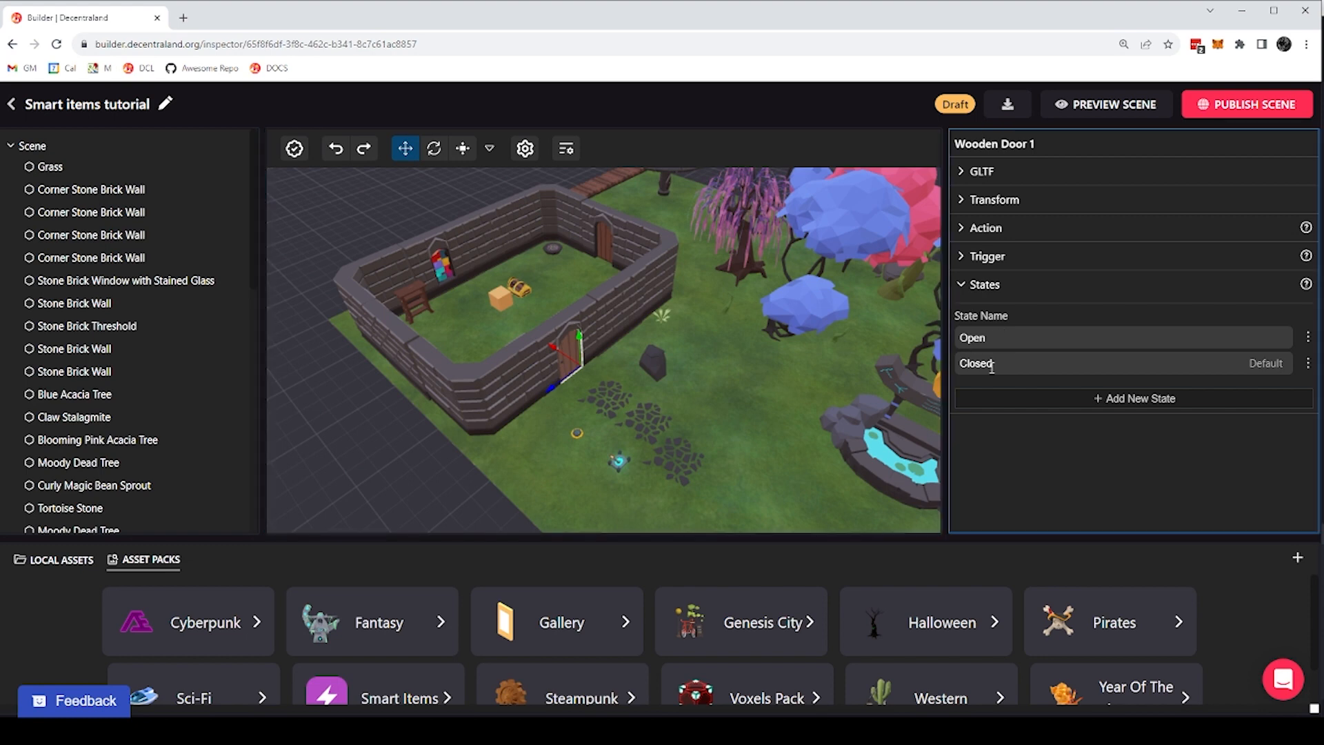
{"action": "left_click", "coordinate": [964, 291]}
Review all of Wooden Door 1's actions, from setting its state to playing the sound and the open and close animations
{"action": "left_click", "coordinate": [961, 229]}
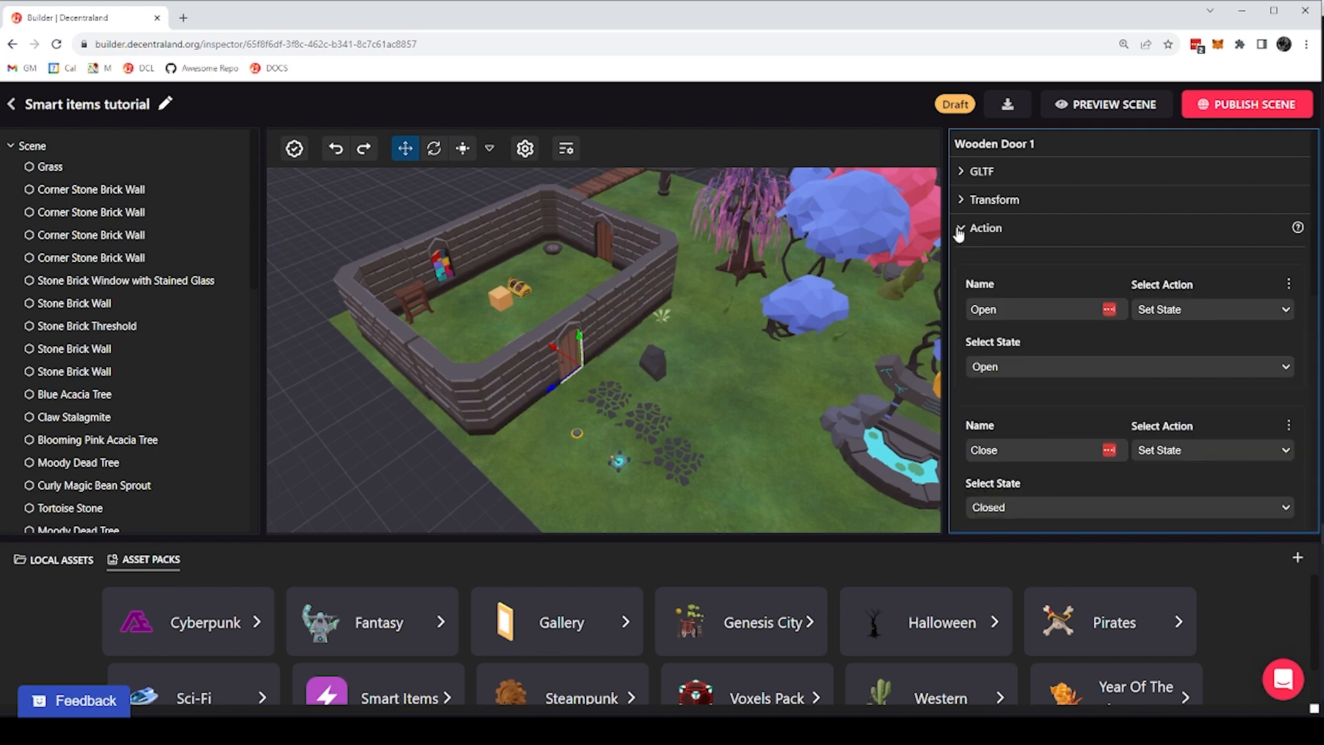
{"action": "scroll", "coordinate": [979, 277], "scroll_direction": "down", "scroll_amount": 1}
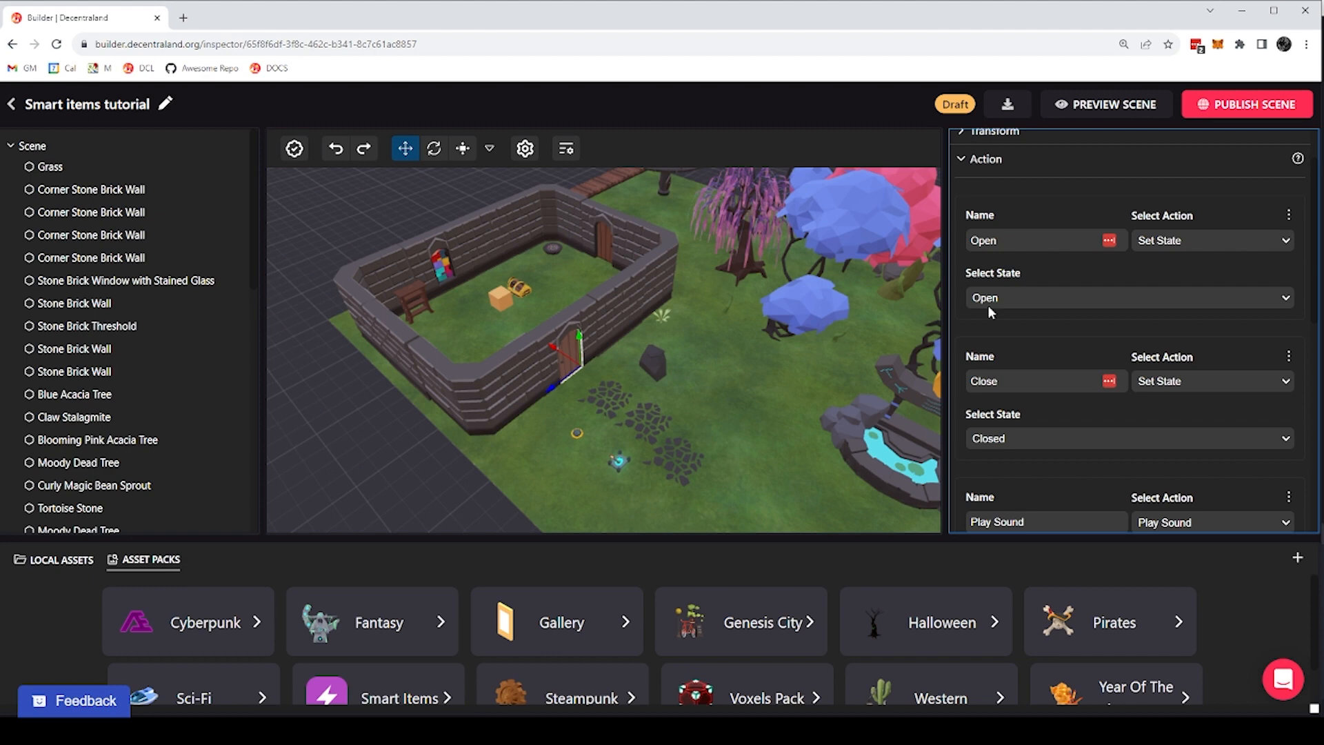
{"action": "scroll", "coordinate": [988, 305], "scroll_direction": "down", "scroll_amount": 1}
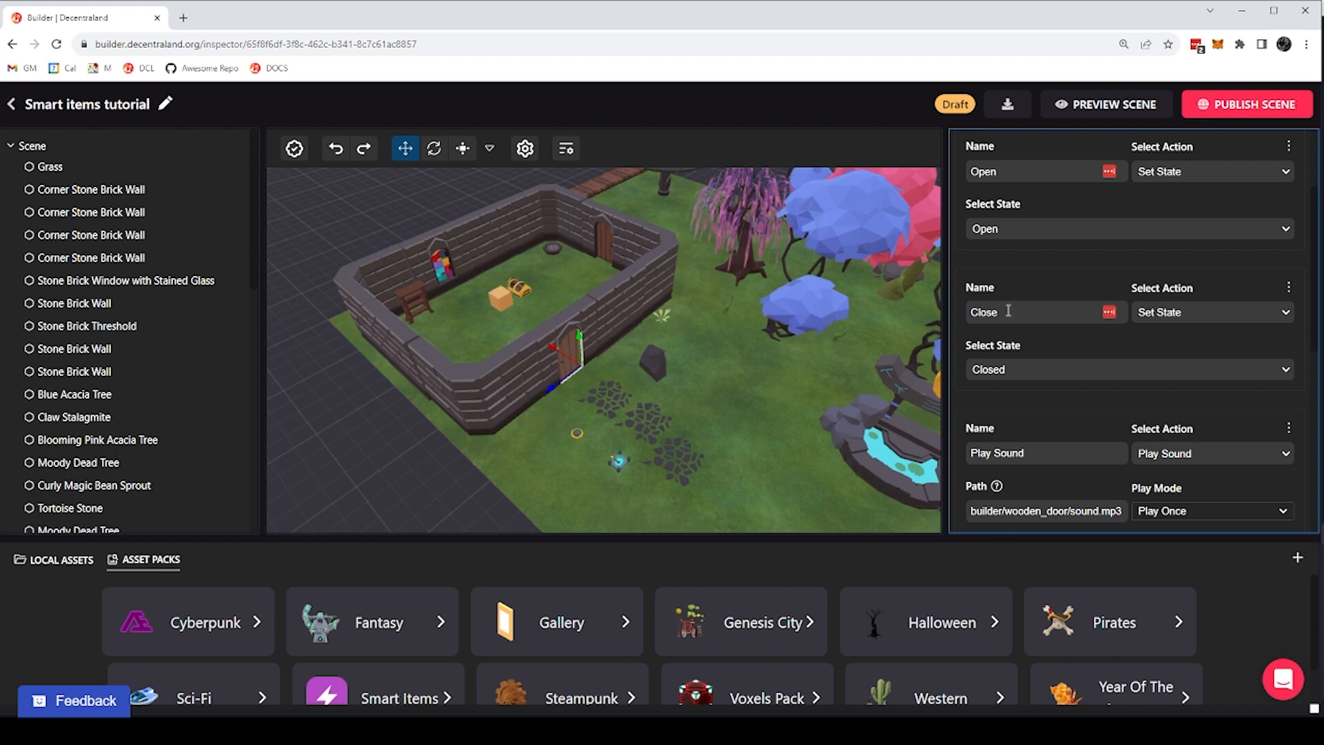
{"action": "scroll", "coordinate": [1021, 369], "scroll_direction": "down", "scroll_amount": 3}
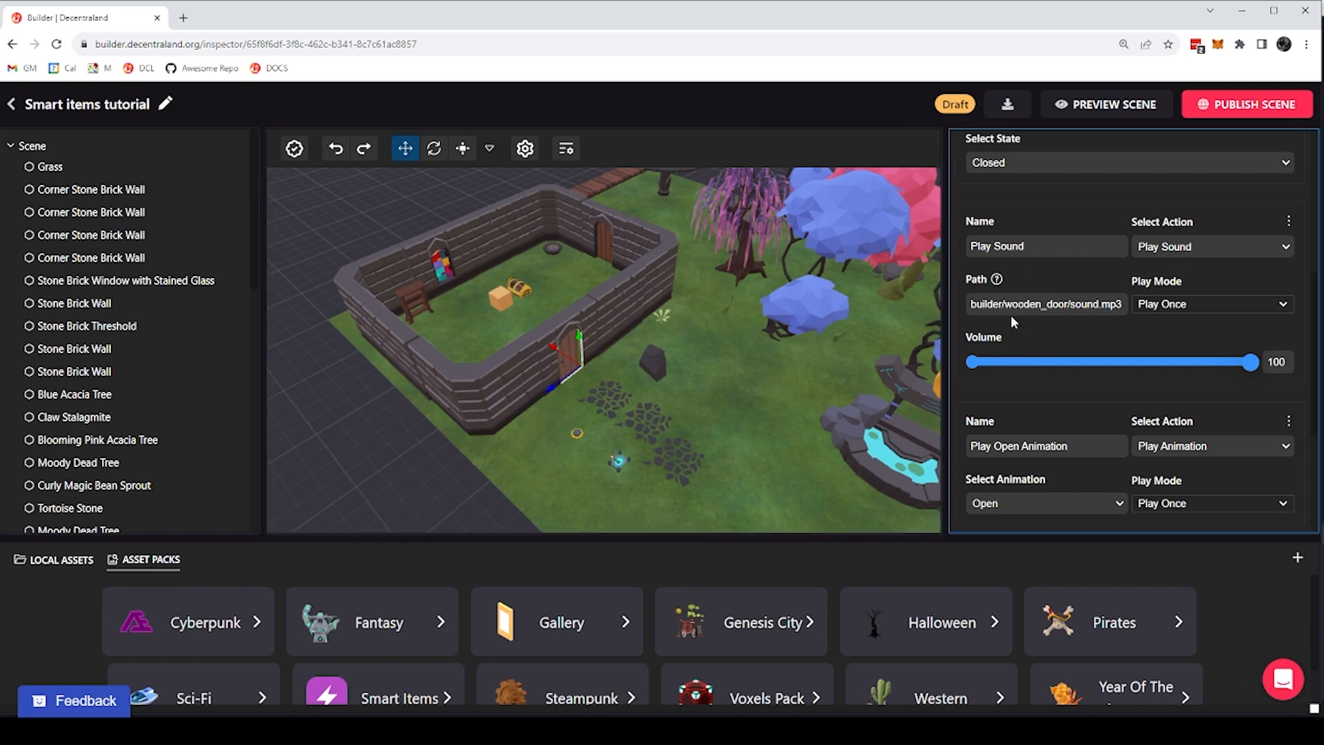
{"action": "scroll", "coordinate": [1037, 338], "scroll_direction": "down", "scroll_amount": 1}
{"action": "scroll", "coordinate": [1063, 338], "scroll_direction": "down", "scroll_amount": 1}
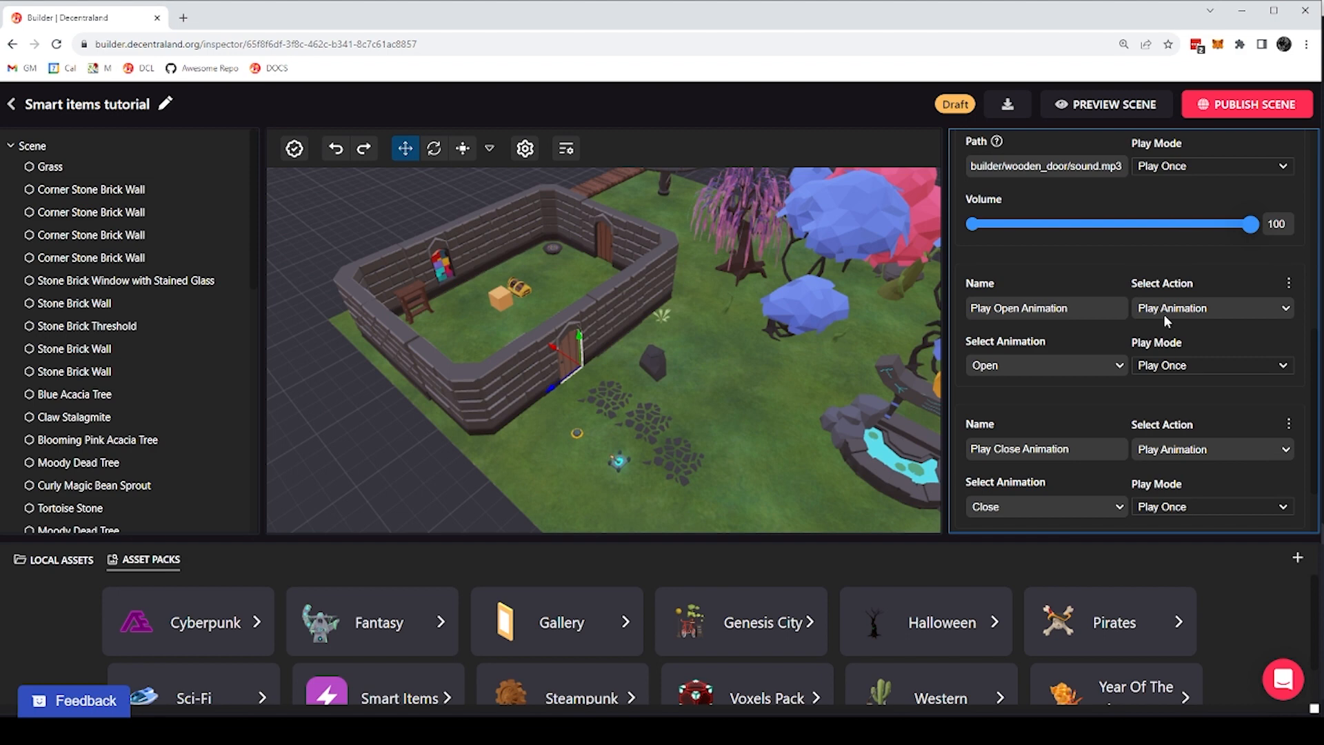
{"action": "scroll", "coordinate": [1139, 435], "scroll_direction": "down", "scroll_amount": 1}
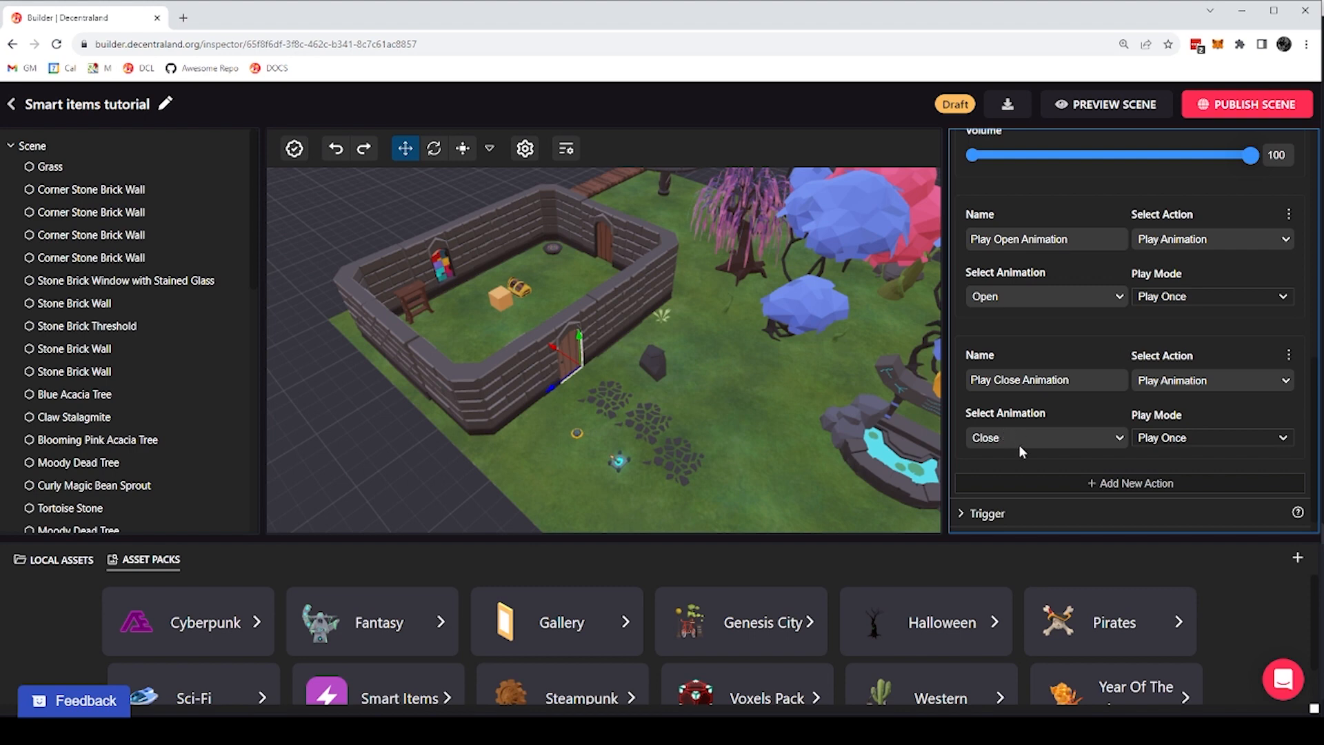
{"action": "scroll", "coordinate": [1017, 441], "scroll_direction": "down", "scroll_amount": 1}
{"action": "scroll", "coordinate": [1013, 422], "scroll_direction": "up", "scroll_amount": 3}
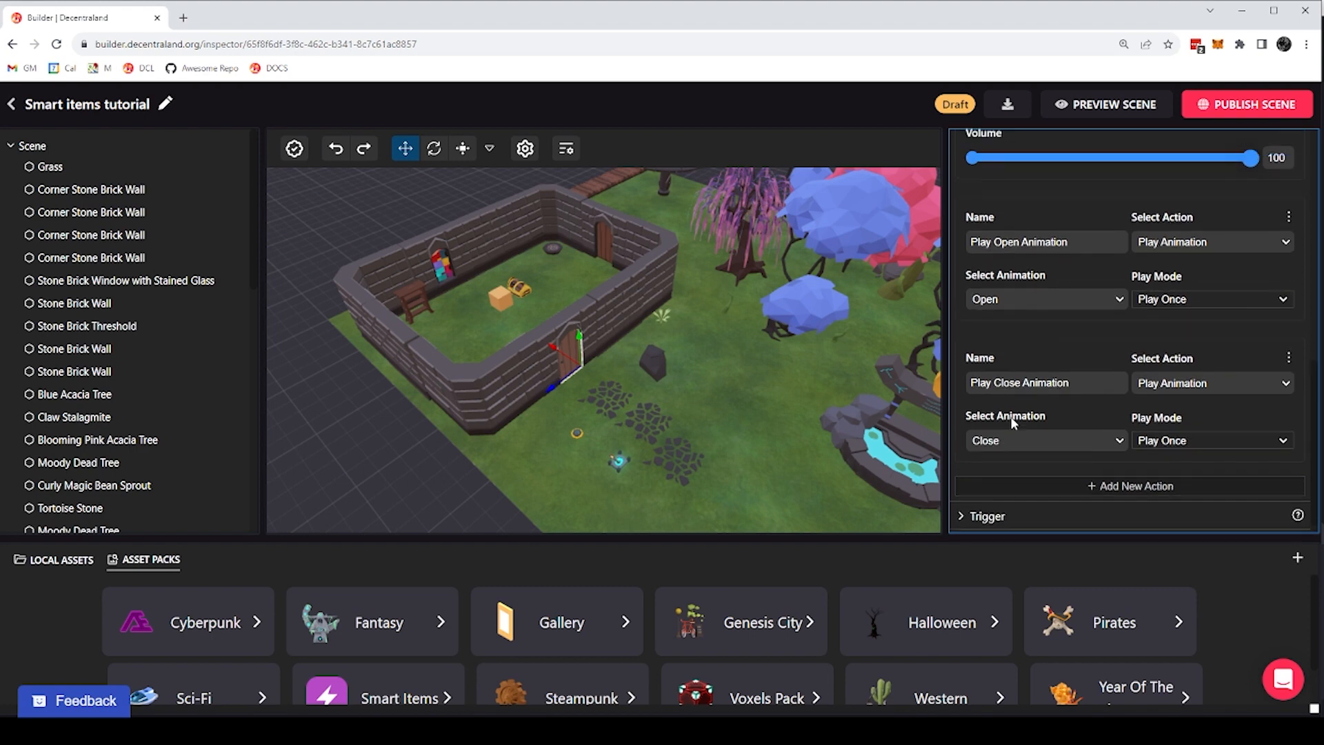
{"action": "scroll", "coordinate": [1009, 409], "scroll_direction": "up", "scroll_amount": 5}
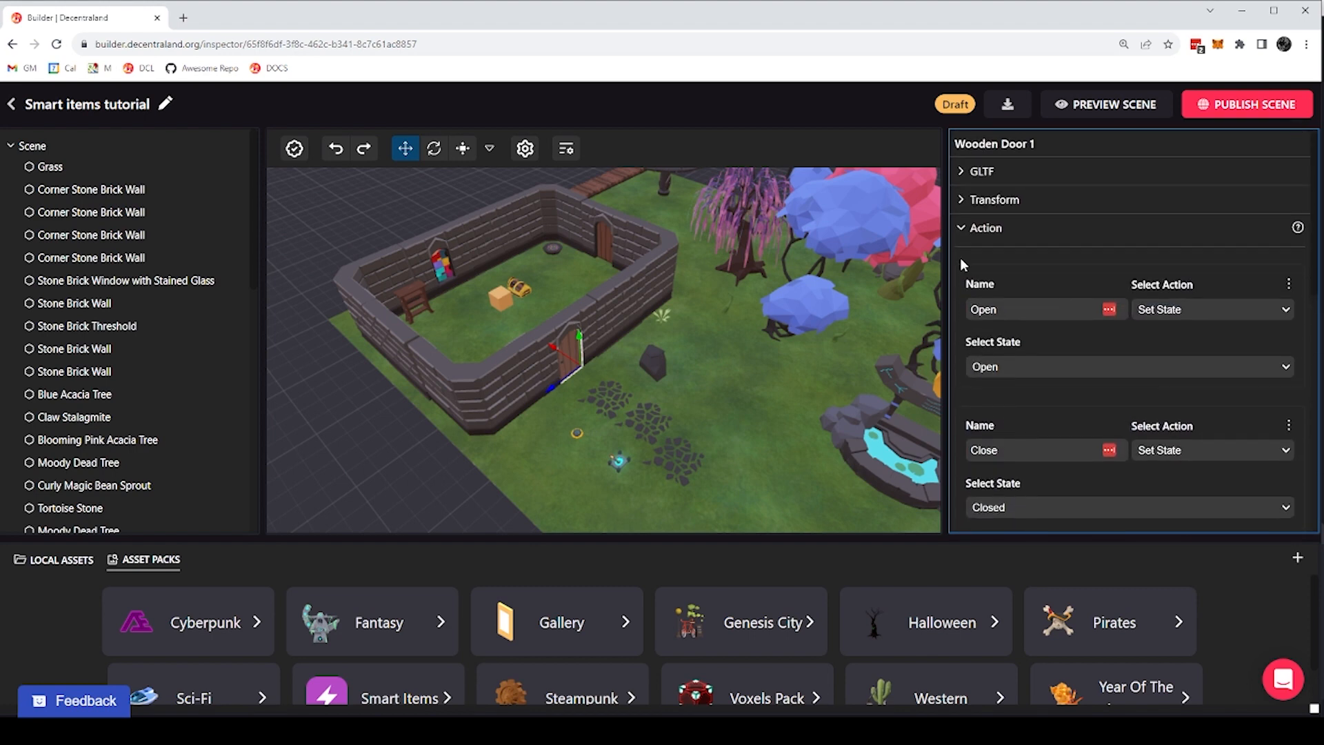
{"action": "left_click", "coordinate": [962, 228]}
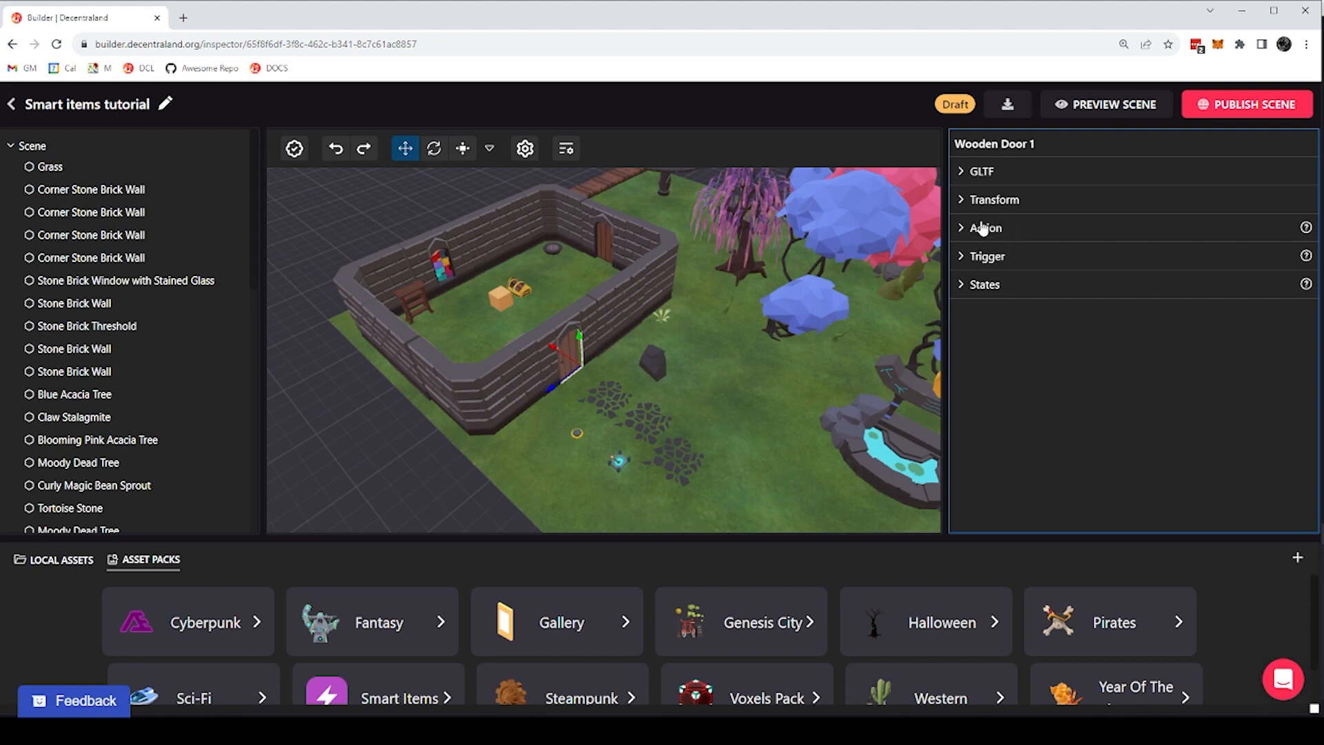
Examine Wooden Door 1's On Click triggers, comparing their state conditions and assigned actions
{"action": "left_click", "coordinate": [962, 258]}
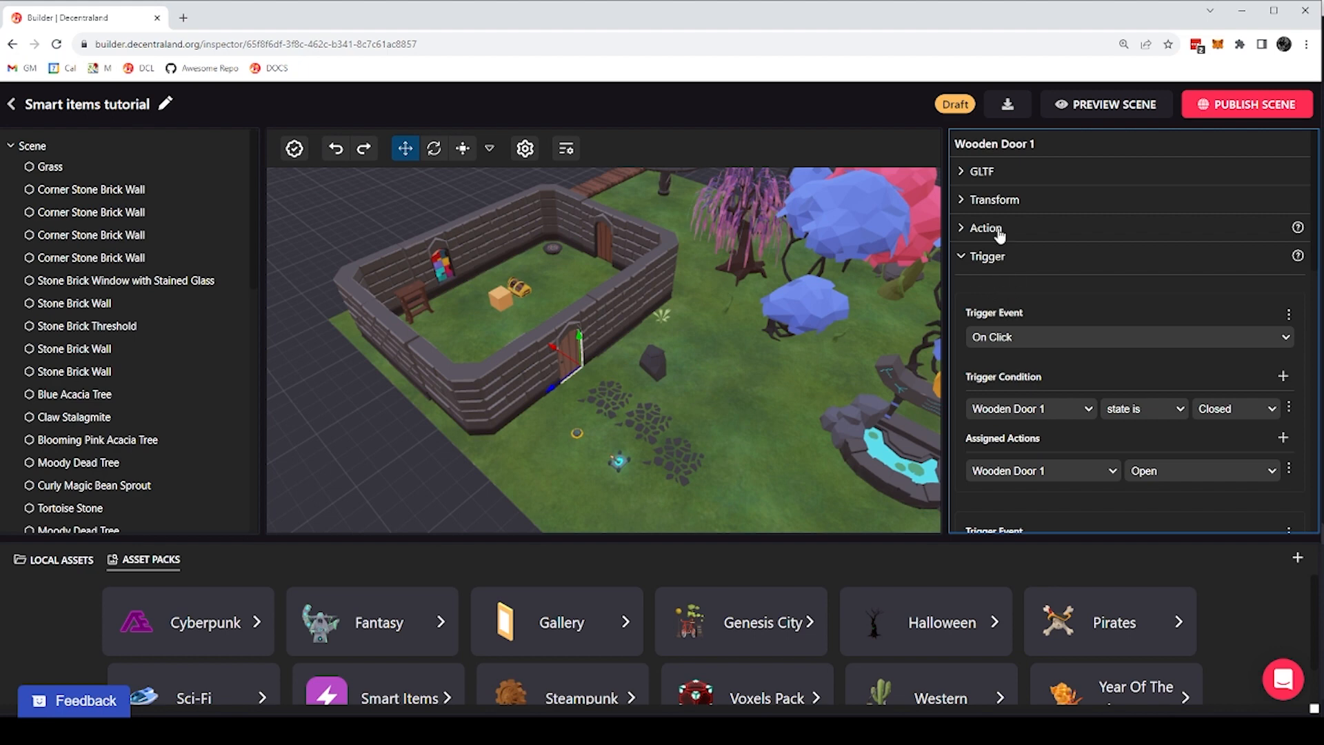
{"action": "scroll", "coordinate": [993, 248], "scroll_direction": "down", "scroll_amount": 3}
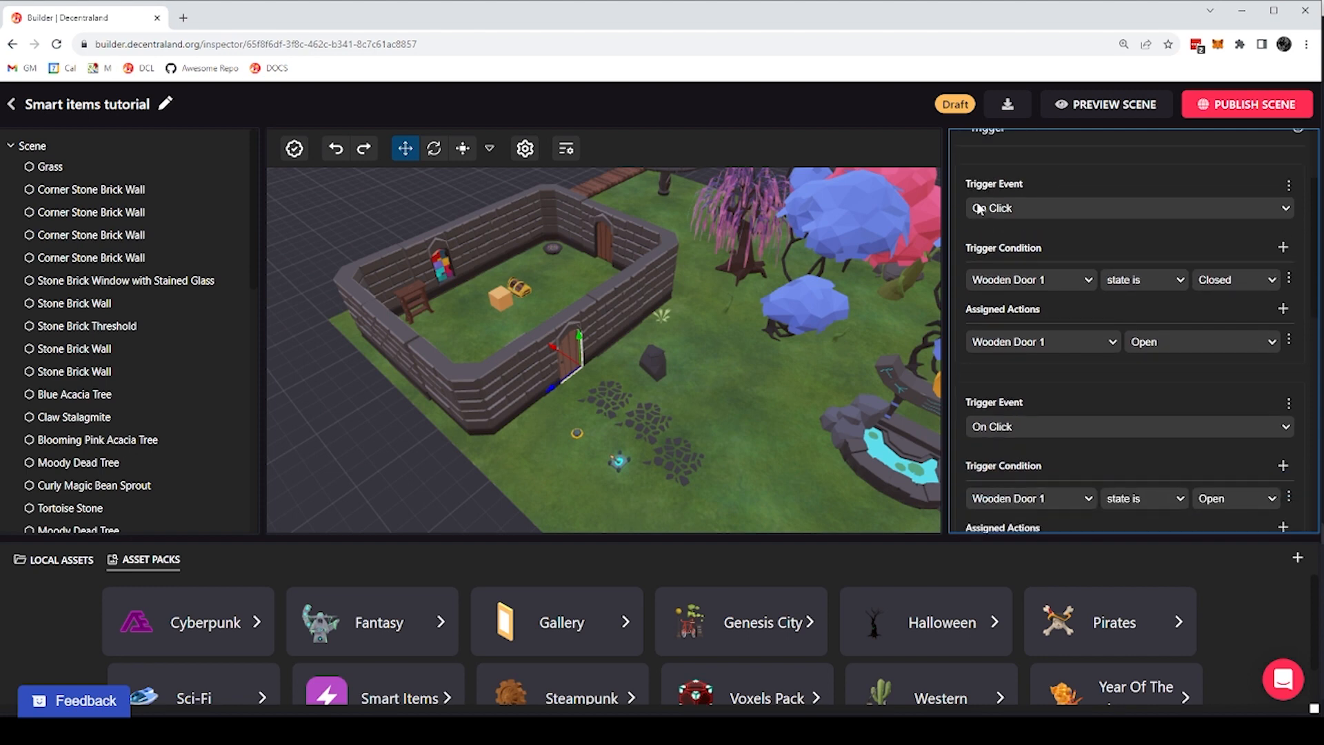
{"action": "scroll", "coordinate": [997, 228], "scroll_direction": "up", "scroll_amount": 2}
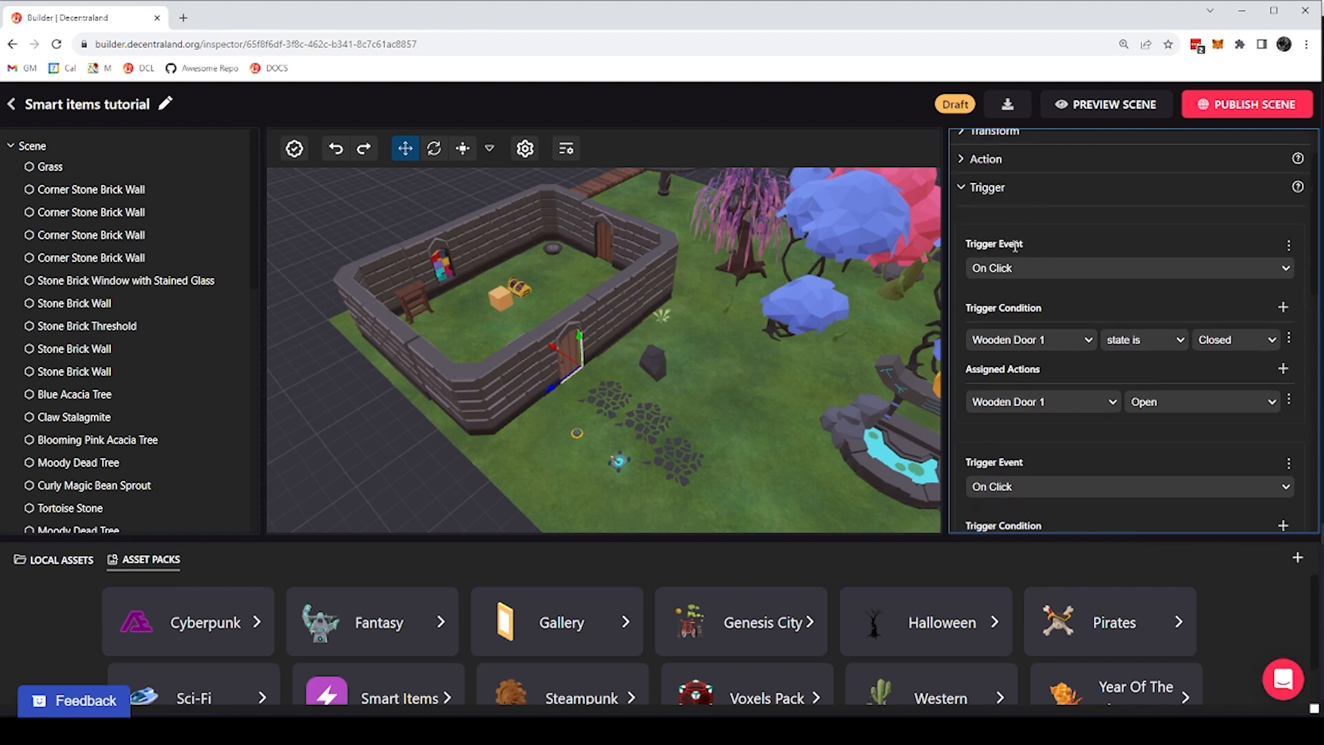
{"action": "scroll", "coordinate": [993, 221], "scroll_direction": "down", "scroll_amount": 3}
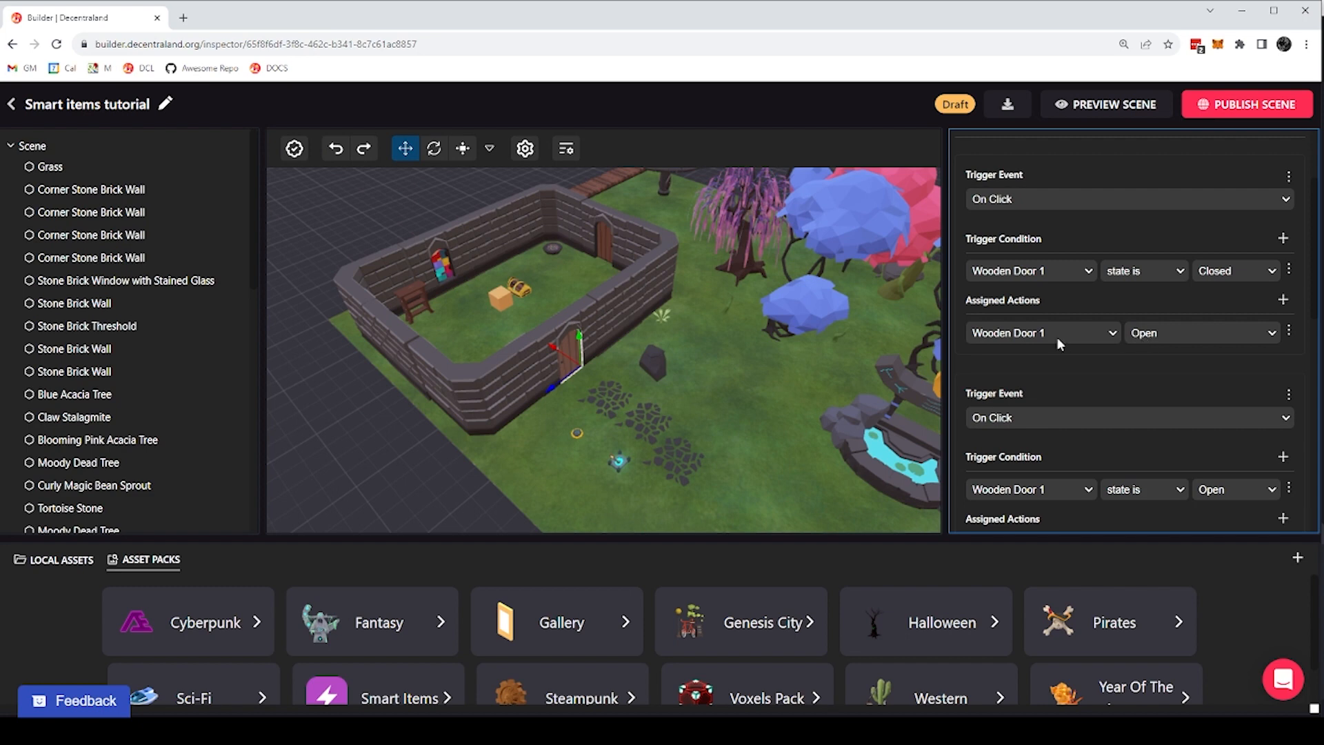
{"action": "scroll", "coordinate": [1057, 337], "scroll_direction": "down", "scroll_amount": 1}
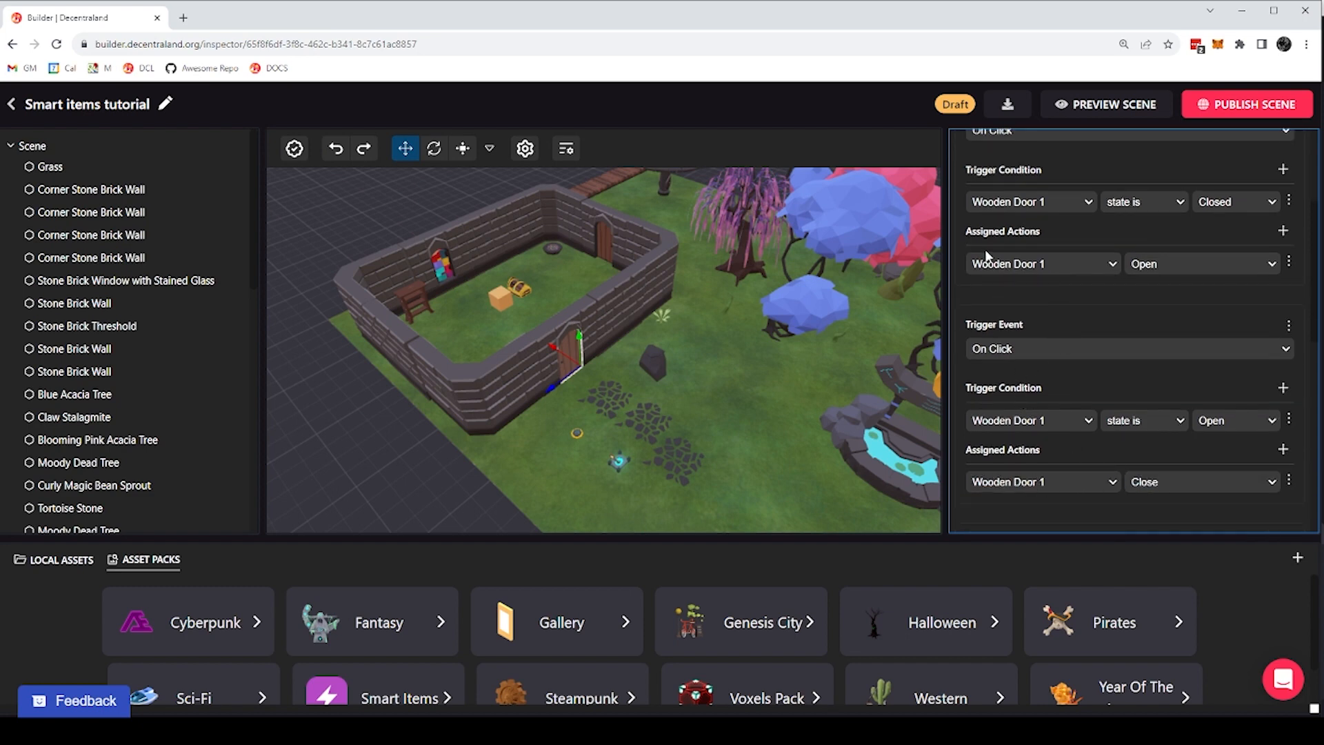
{"action": "scroll", "coordinate": [986, 257], "scroll_direction": "up", "scroll_amount": 1}
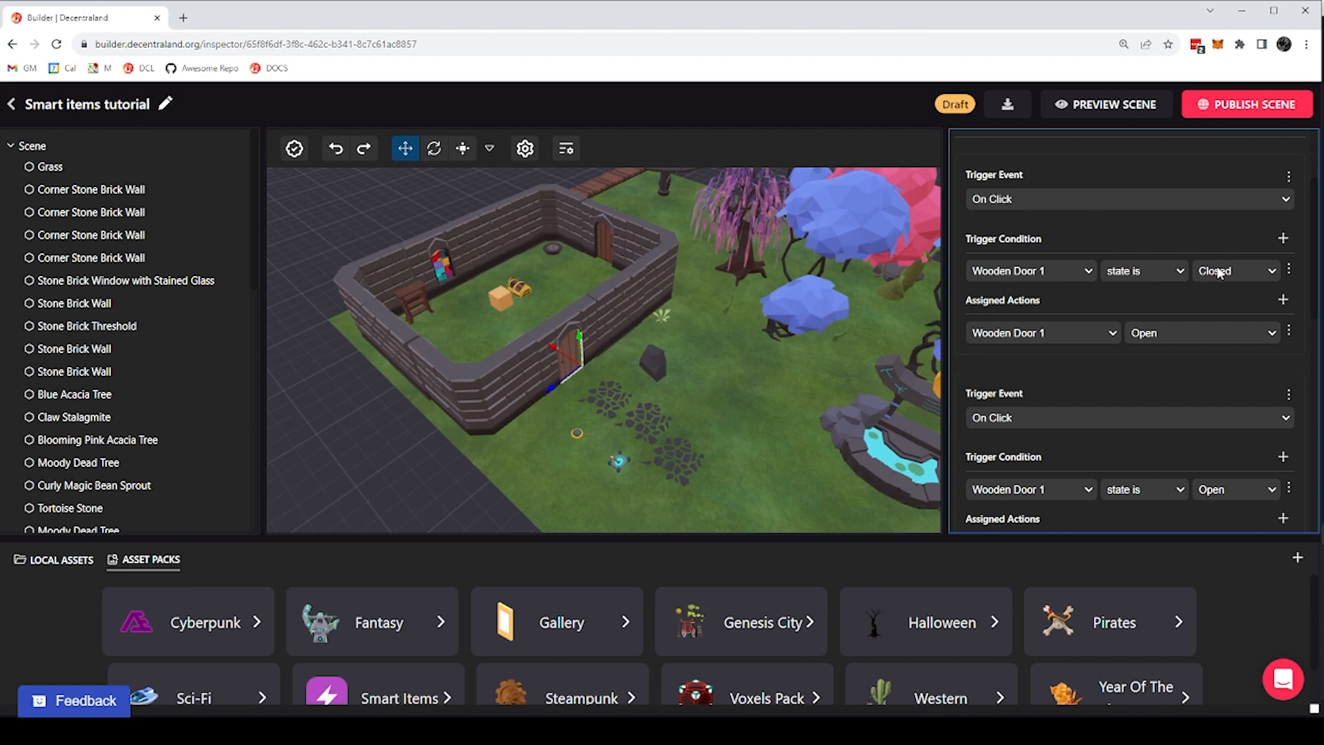
{"action": "scroll", "coordinate": [1171, 327], "scroll_direction": "down", "scroll_amount": 2}
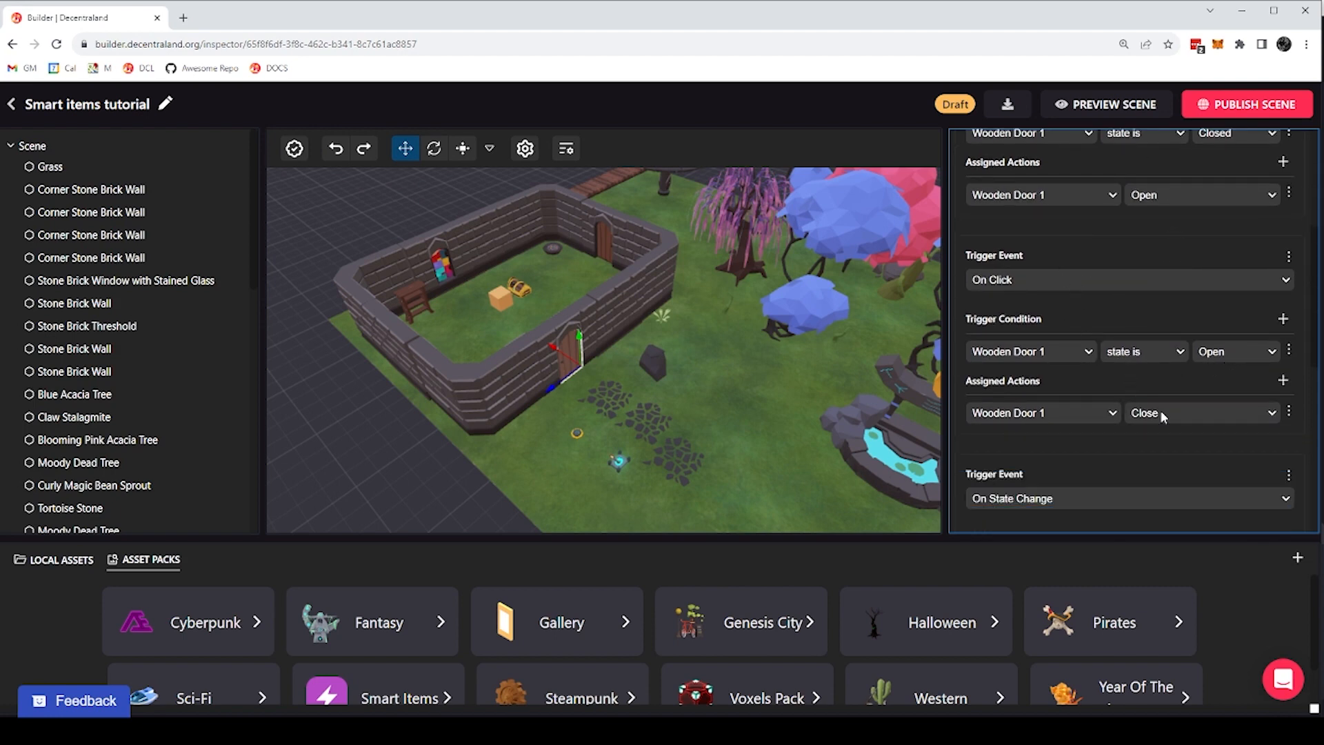
{"action": "scroll", "coordinate": [1147, 404], "scroll_direction": "up", "scroll_amount": 2}
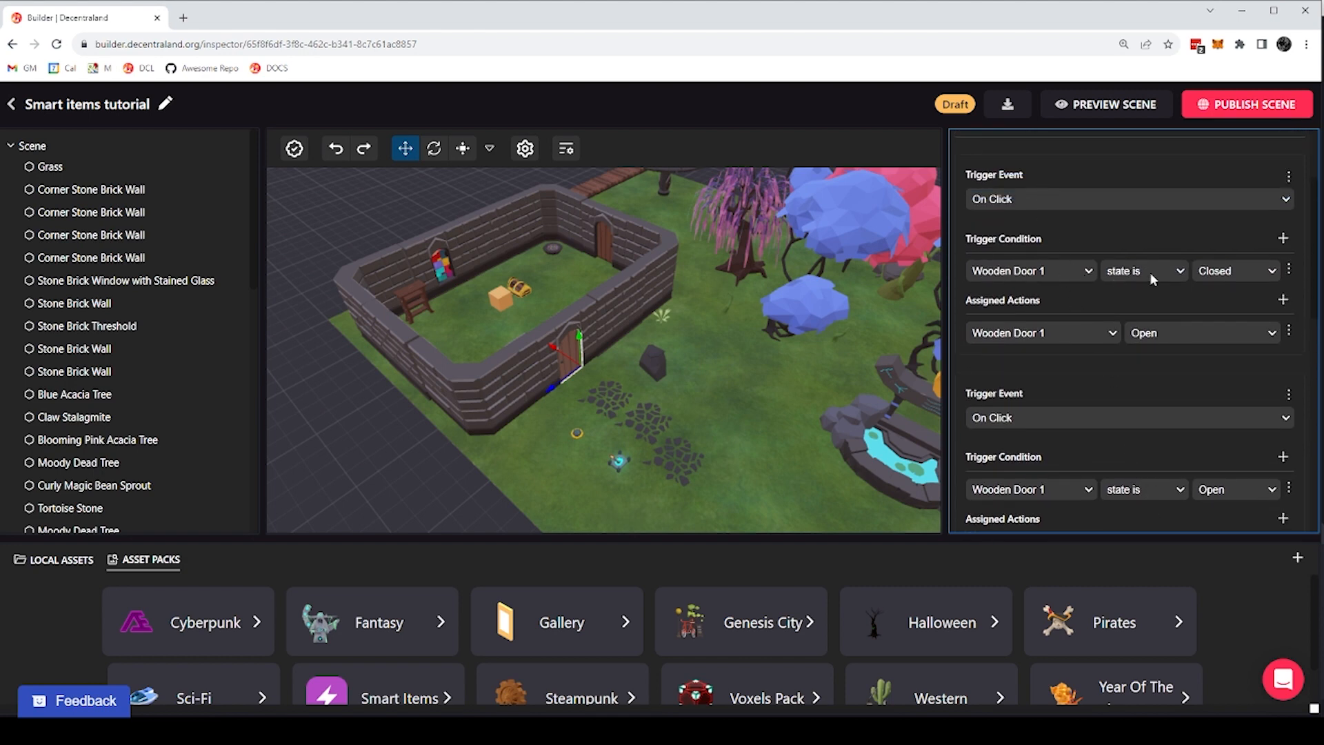
Check the state options of the first On Click trigger's condition, keeping Closed, and reopen Wooden Door 1's action settings
{"action": "left_click", "coordinate": [1214, 272]}
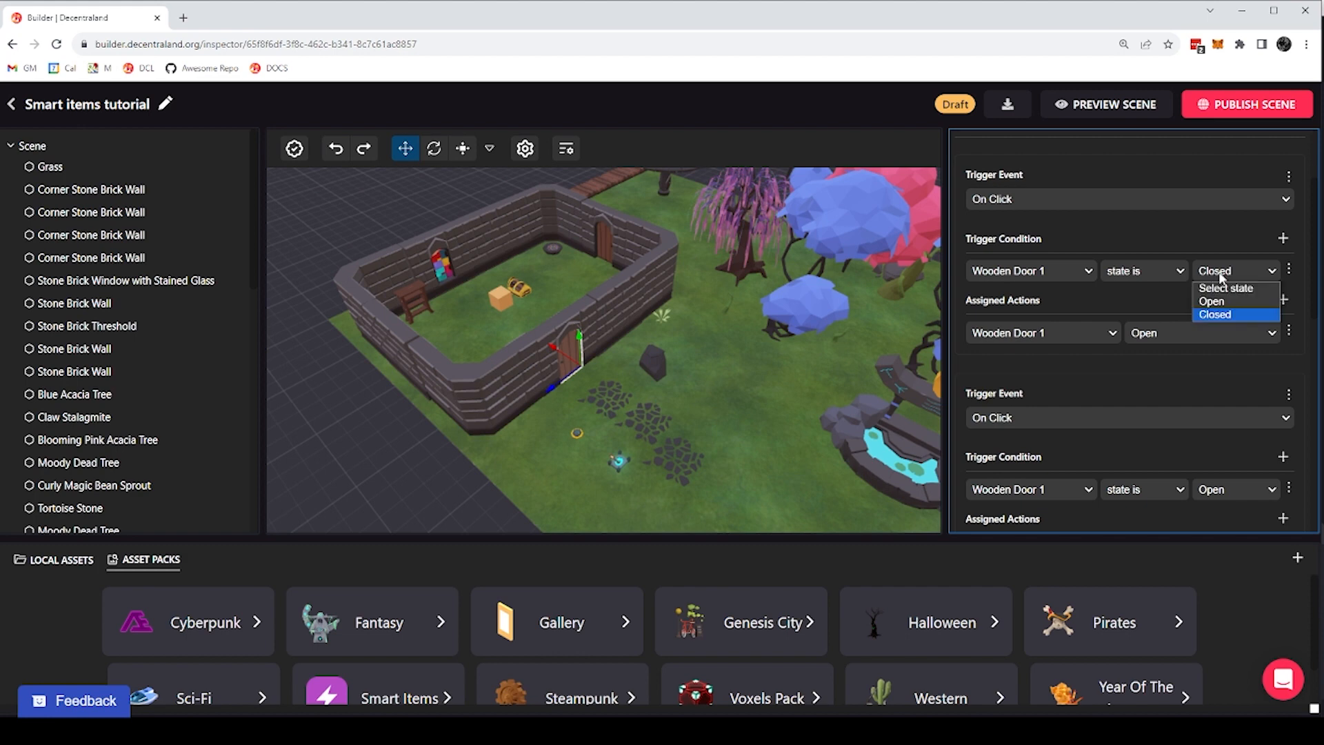
{"action": "left_click", "coordinate": [1210, 316]}
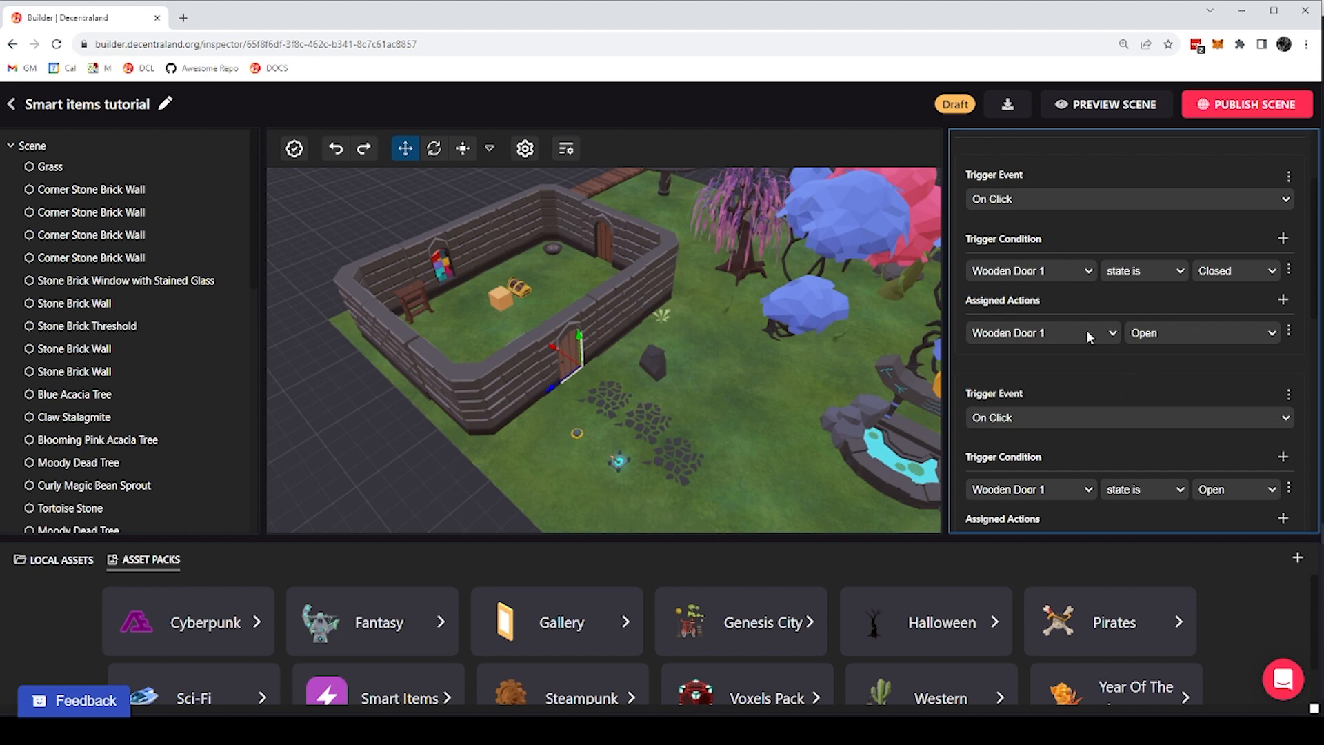
{"action": "scroll", "coordinate": [1207, 341], "scroll_direction": "down", "scroll_amount": 2}
{"action": "scroll", "coordinate": [1166, 407], "scroll_direction": "up", "scroll_amount": 1}
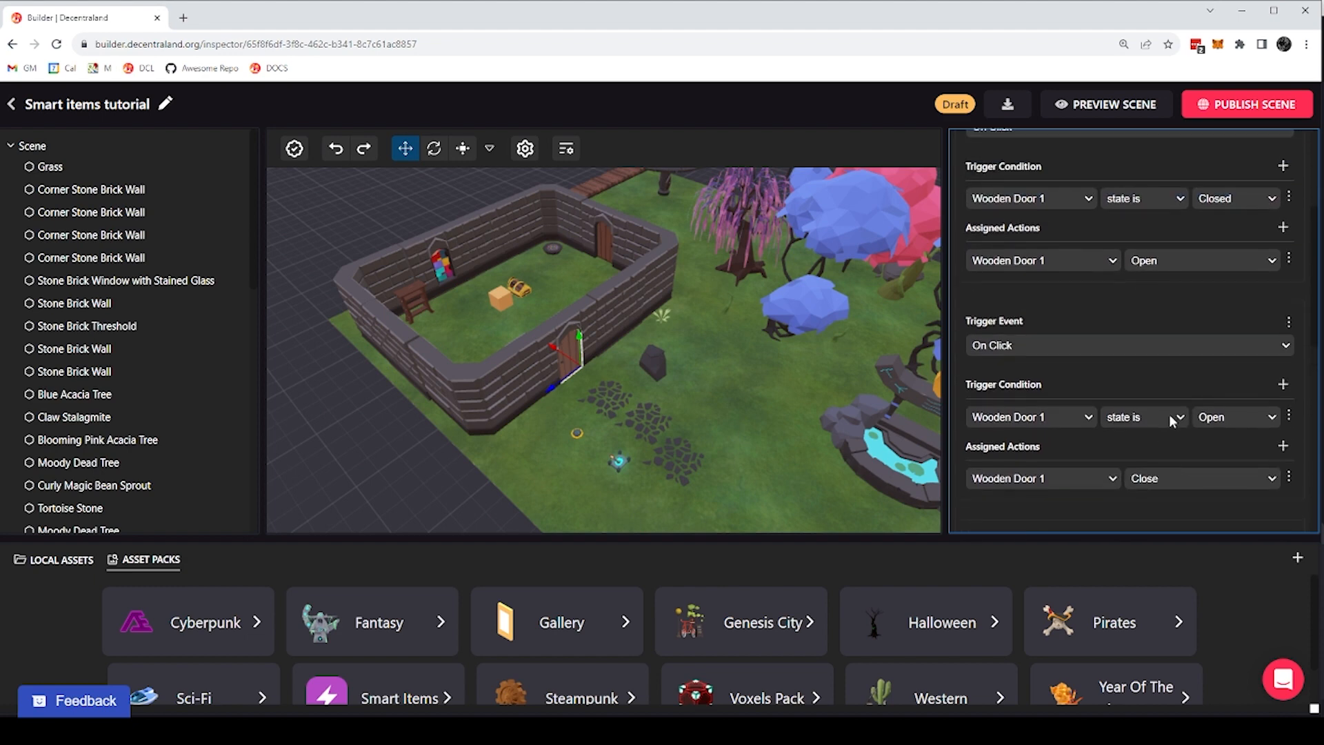
{"action": "scroll", "coordinate": [1115, 305], "scroll_direction": "up", "scroll_amount": 3}
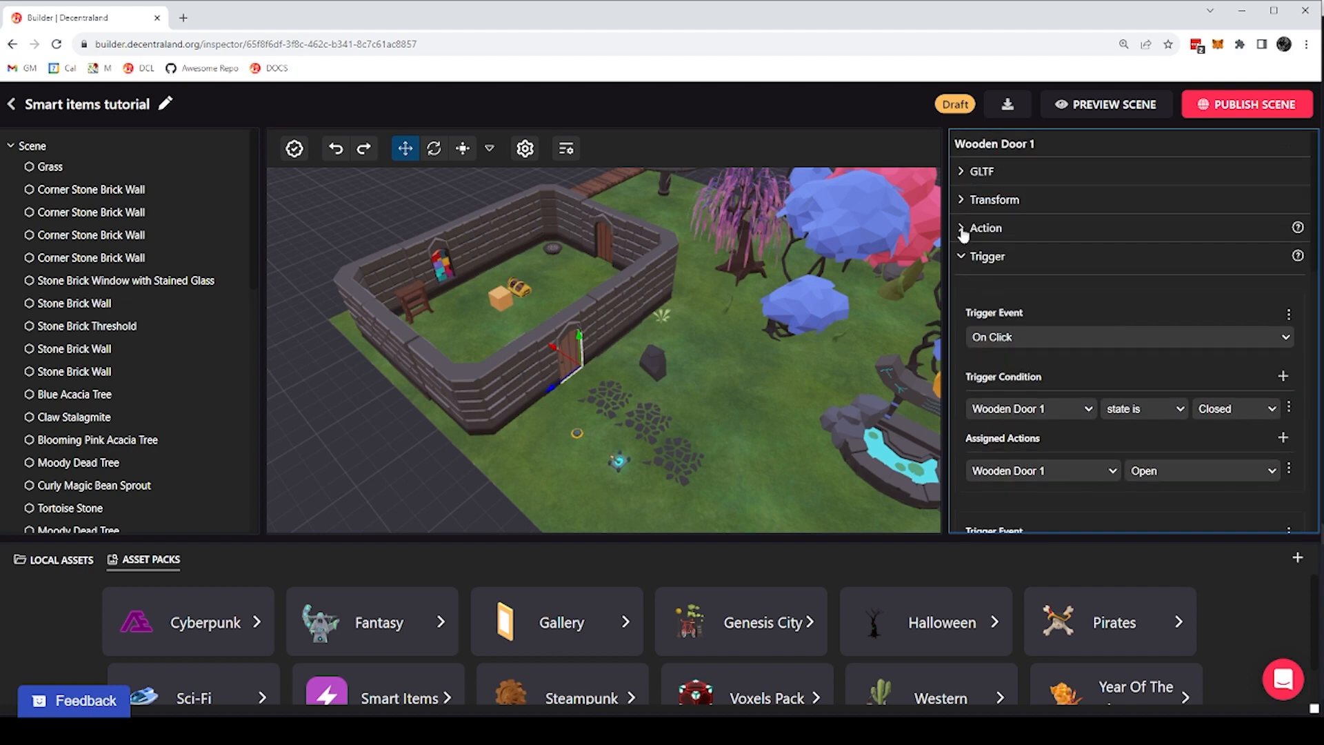
{"action": "left_click", "coordinate": [964, 229]}
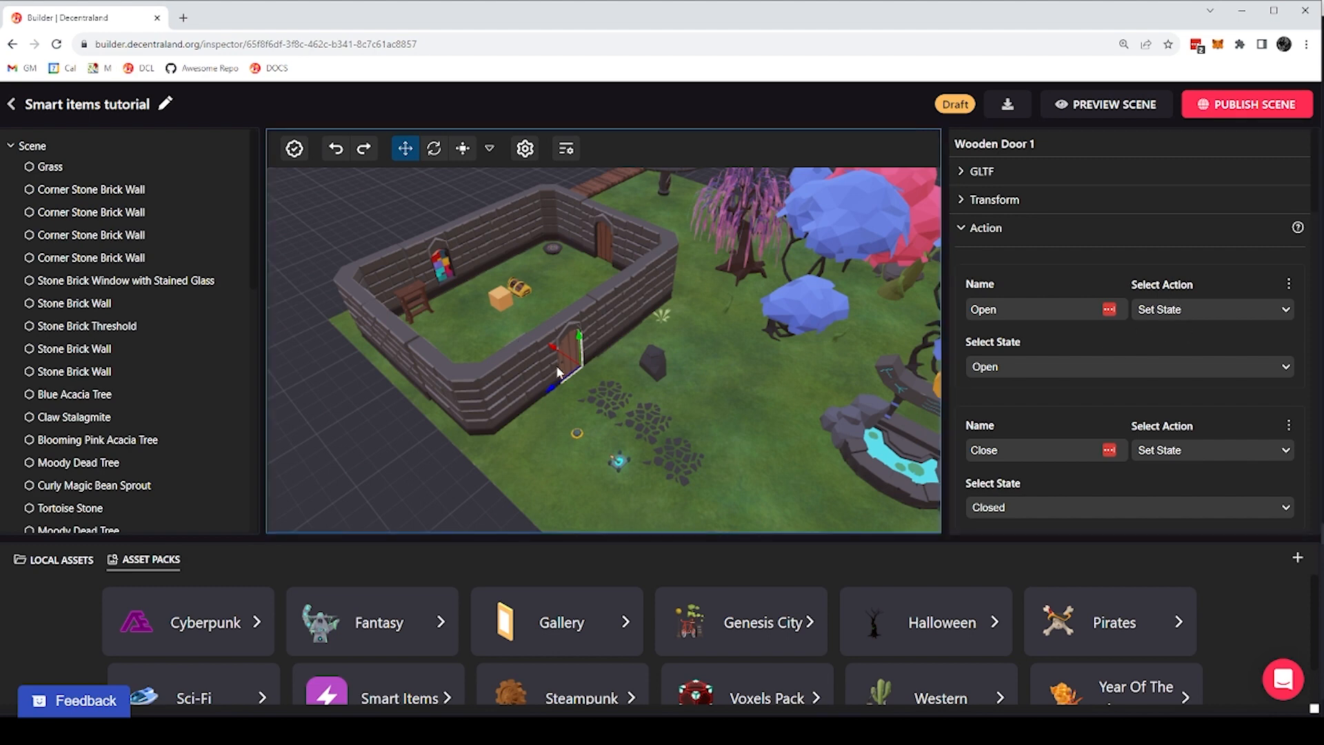
Compare Wooden Door 1's sound, animation and set-state actions with the action assigned to its first On Click trigger
{"action": "scroll", "coordinate": [1274, 390], "scroll_direction": "down", "scroll_amount": 7}
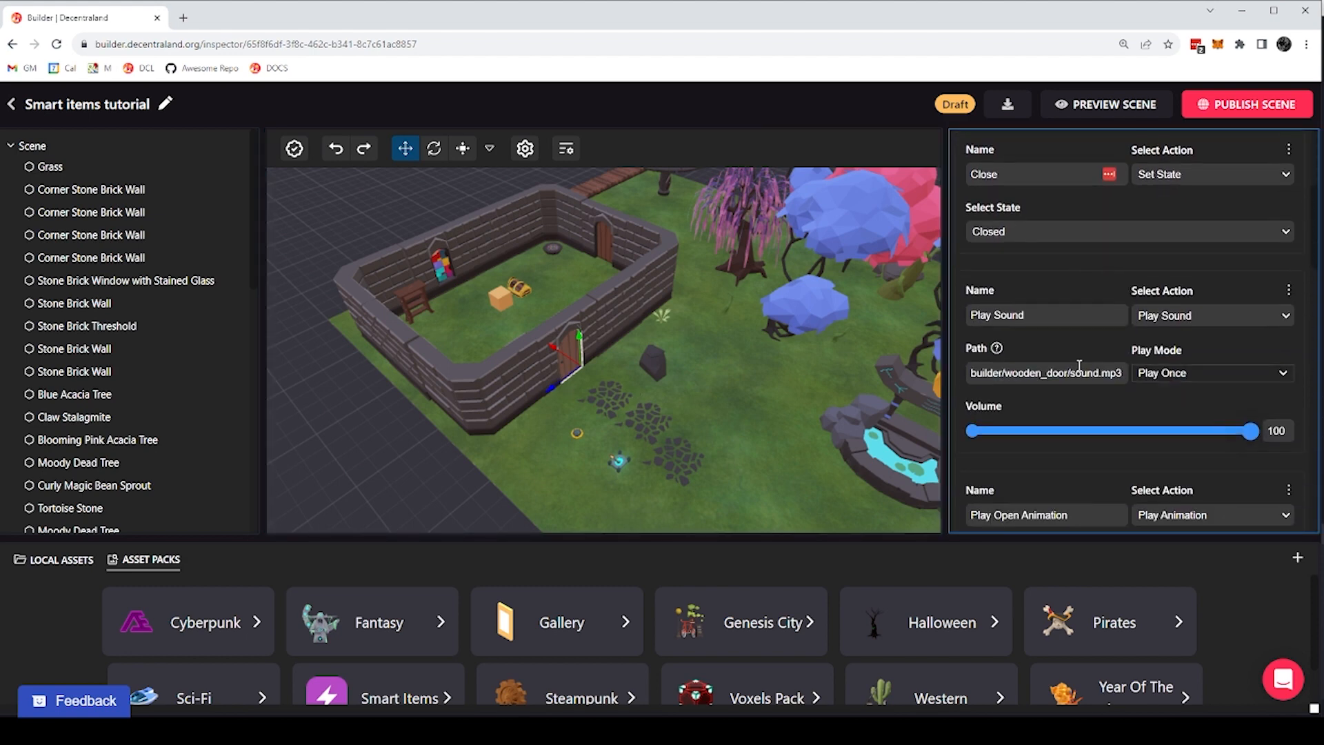
{"action": "left_click_drag", "start_coordinate": [978, 308], "coordinate": [1061, 318]}
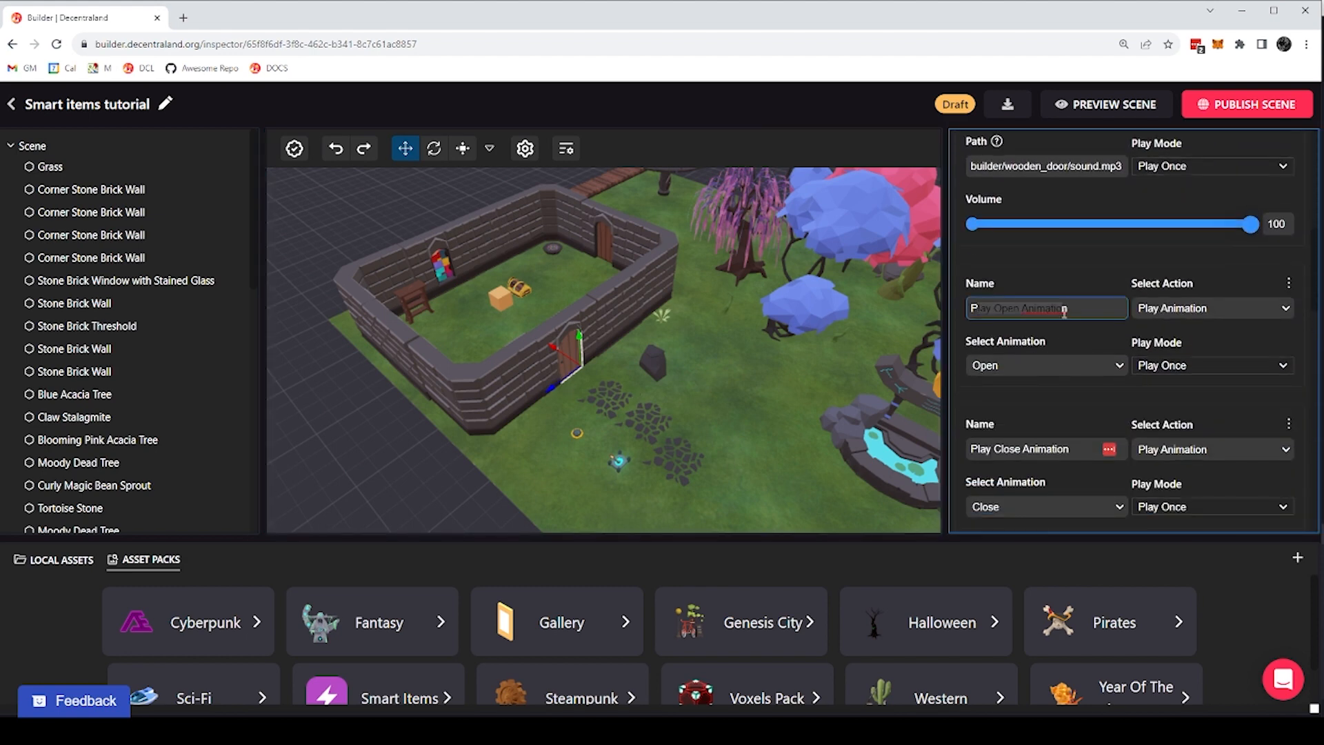
{"action": "scroll", "coordinate": [1060, 319], "scroll_direction": "up", "scroll_amount": 5}
{"action": "left_click", "coordinate": [1025, 312]}
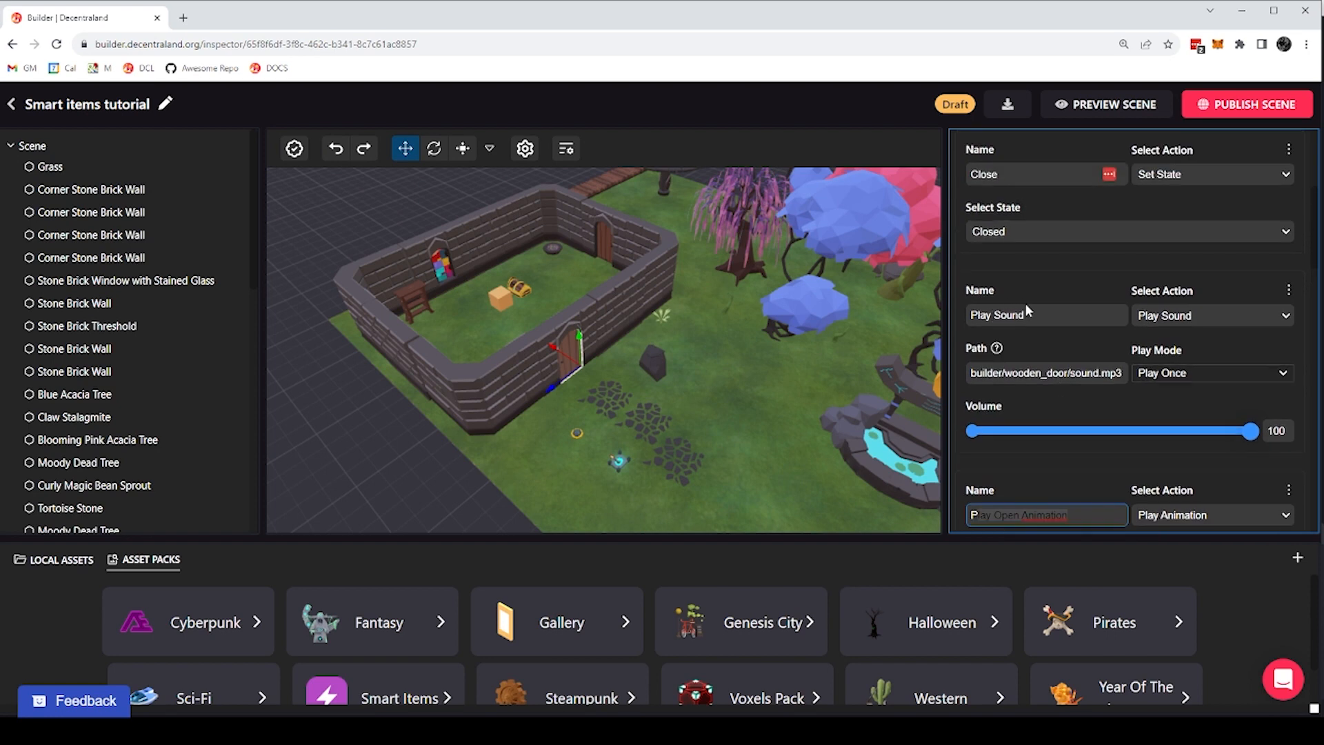
{"action": "left_click_drag", "start_coordinate": [1067, 315], "coordinate": [974, 311]}
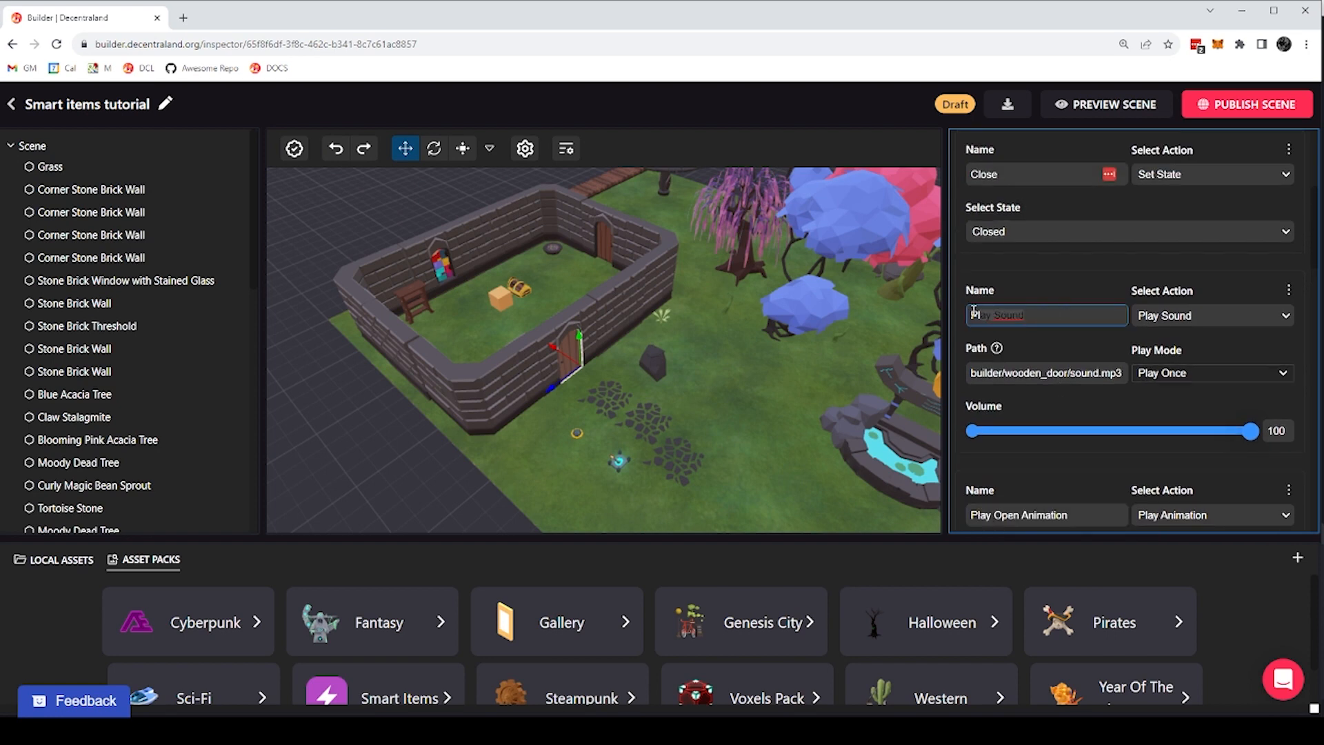
{"action": "left_click", "coordinate": [1010, 321]}
{"action": "scroll", "coordinate": [1014, 349], "scroll_direction": "up", "scroll_amount": 1}
{"action": "scroll", "coordinate": [1025, 370], "scroll_direction": "up", "scroll_amount": 3}
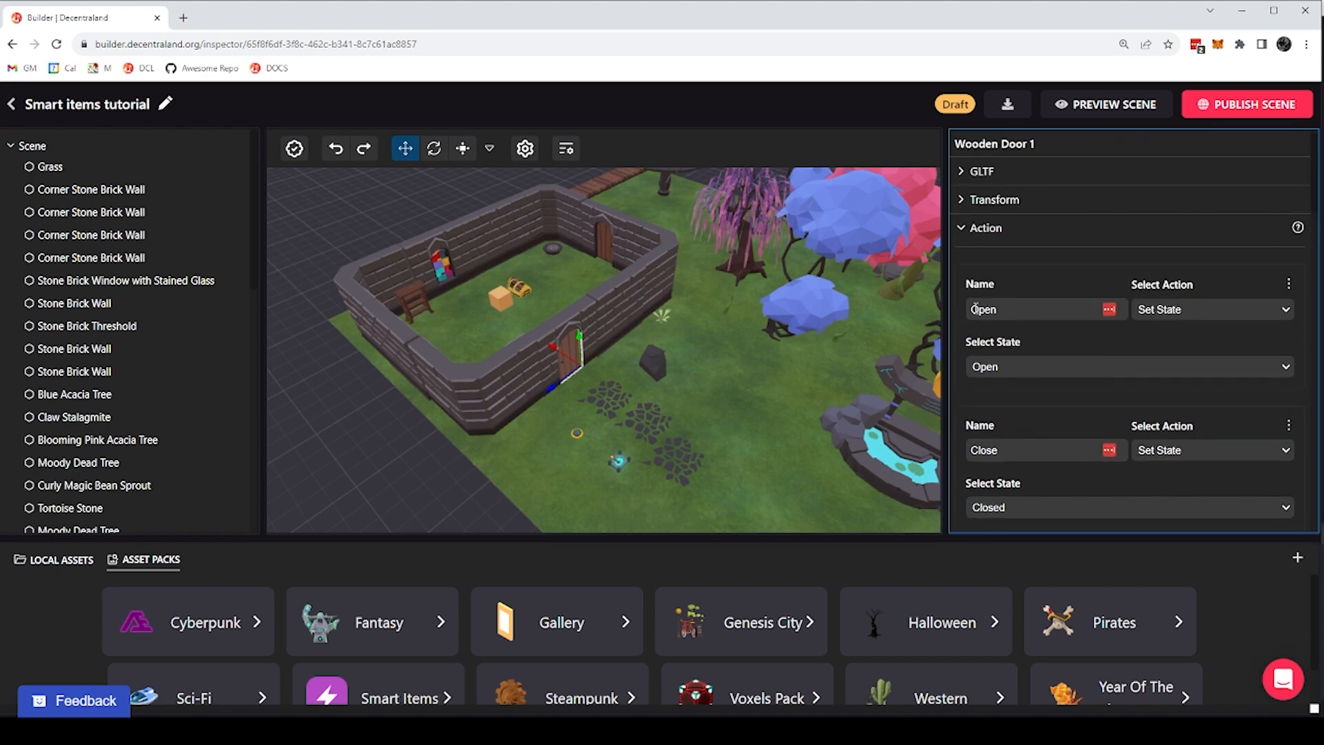
{"action": "left_click", "coordinate": [962, 230]}
{"action": "scroll", "coordinate": [1023, 325], "scroll_direction": "down", "scroll_amount": 2}
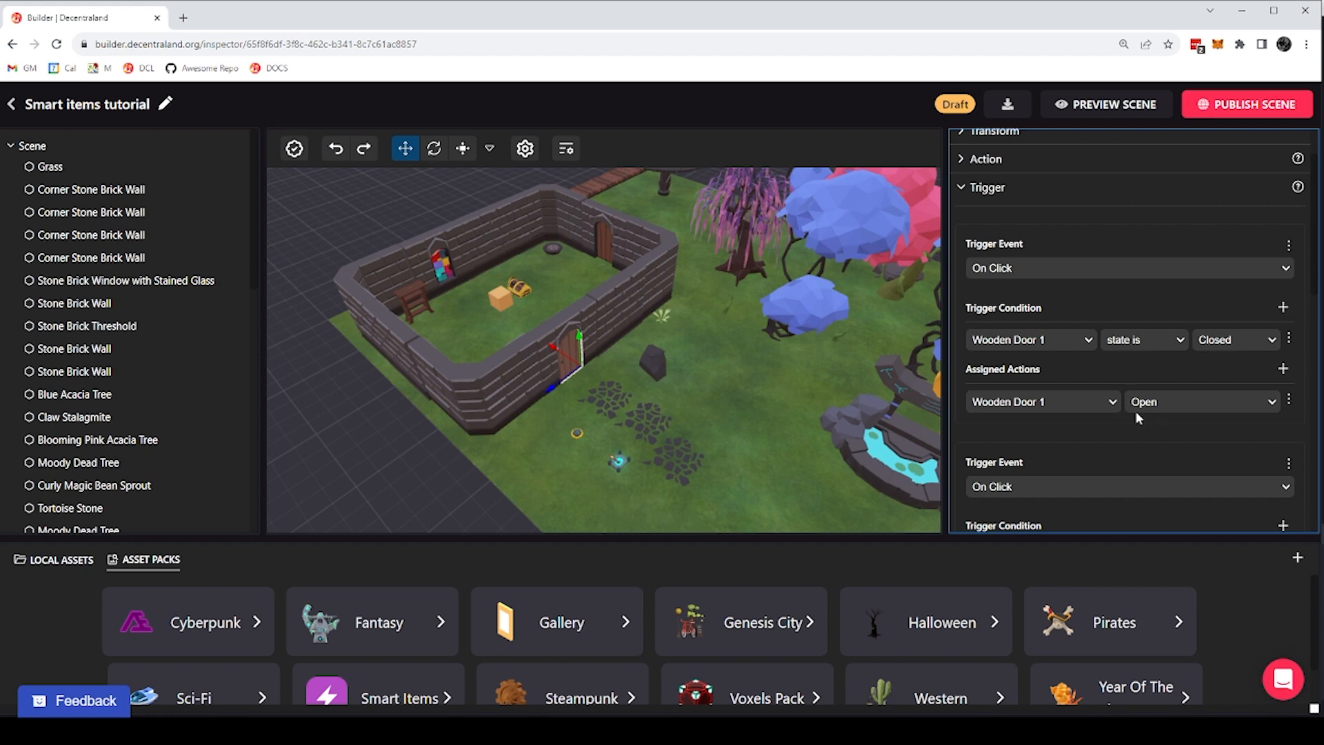
Select the Black Button in front of the house and check the actions assigned to its On Click trigger
{"action": "left_click", "coordinate": [577, 433]}
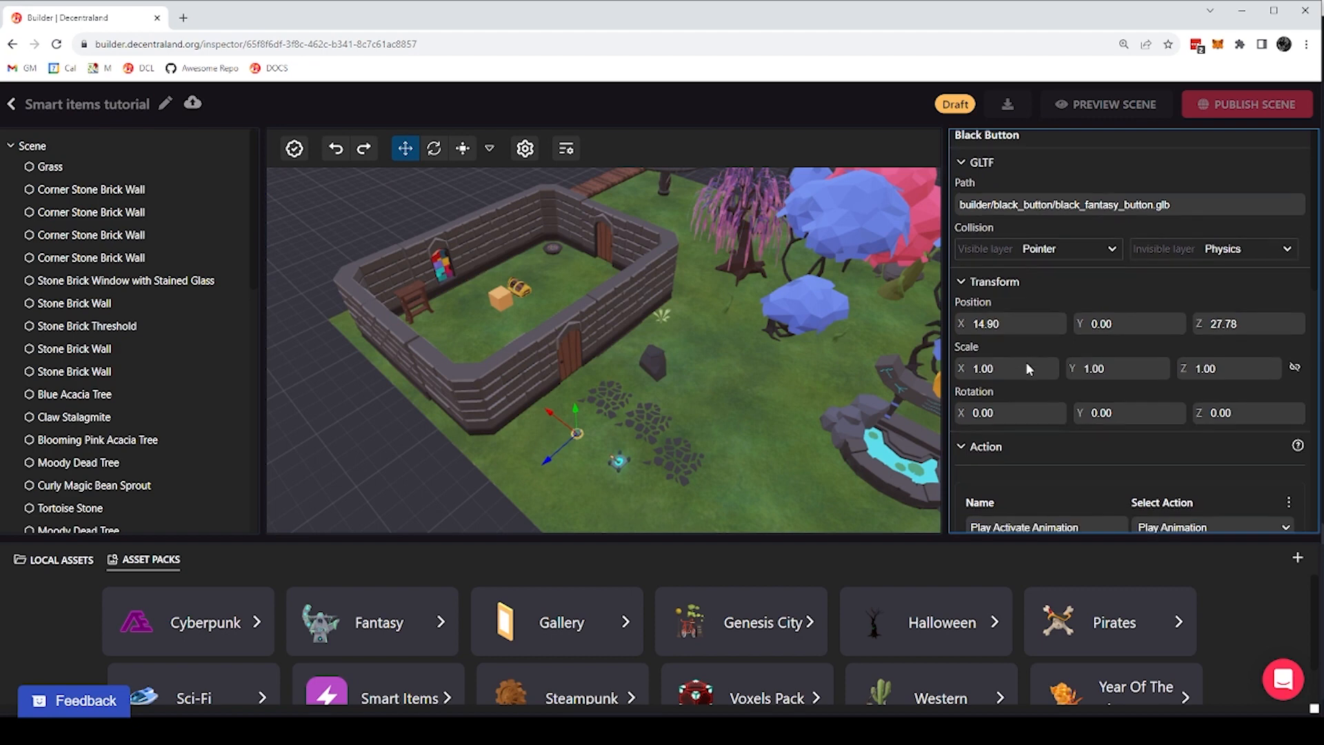
{"action": "scroll", "coordinate": [1026, 362], "scroll_direction": "down", "scroll_amount": 2}
{"action": "scroll", "coordinate": [1049, 378], "scroll_direction": "down", "scroll_amount": 6}
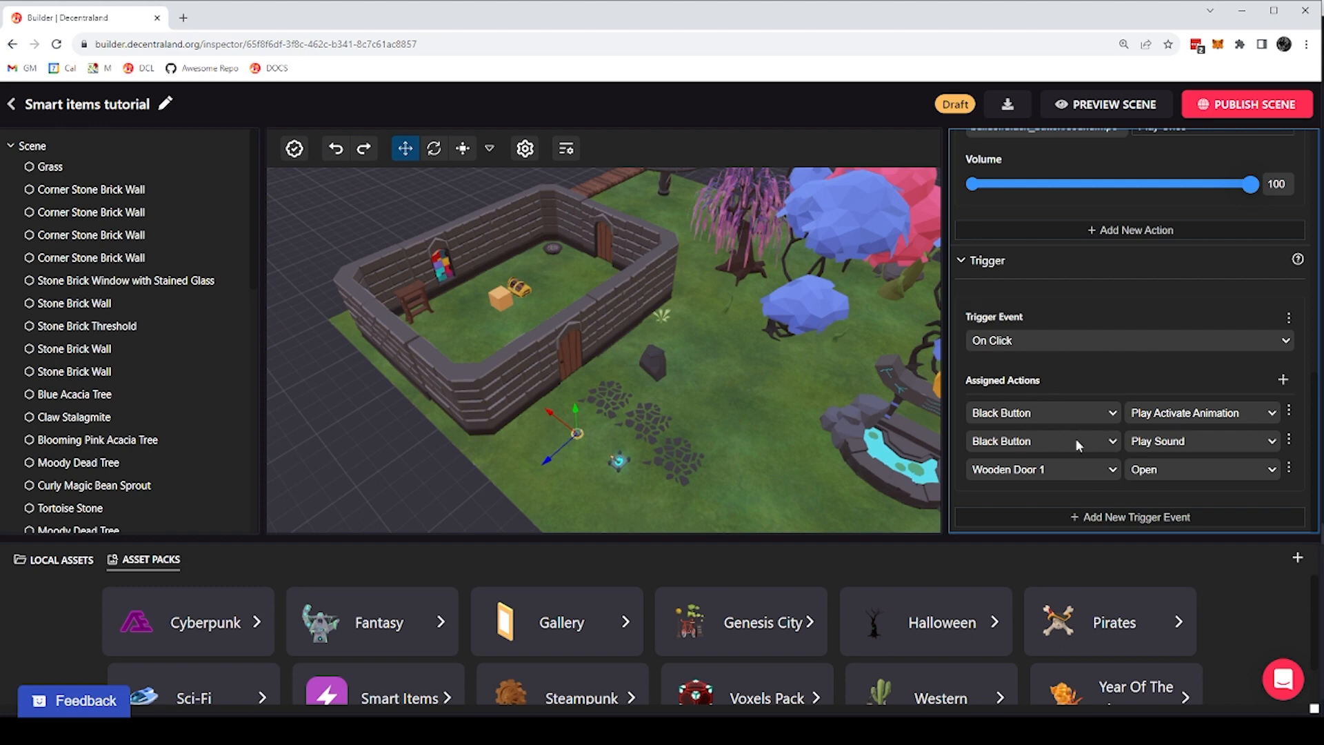
Select Wooden Door 1, collapse its action settings, and examine its On Click and On State Change triggers
{"action": "left_click", "coordinate": [571, 358]}
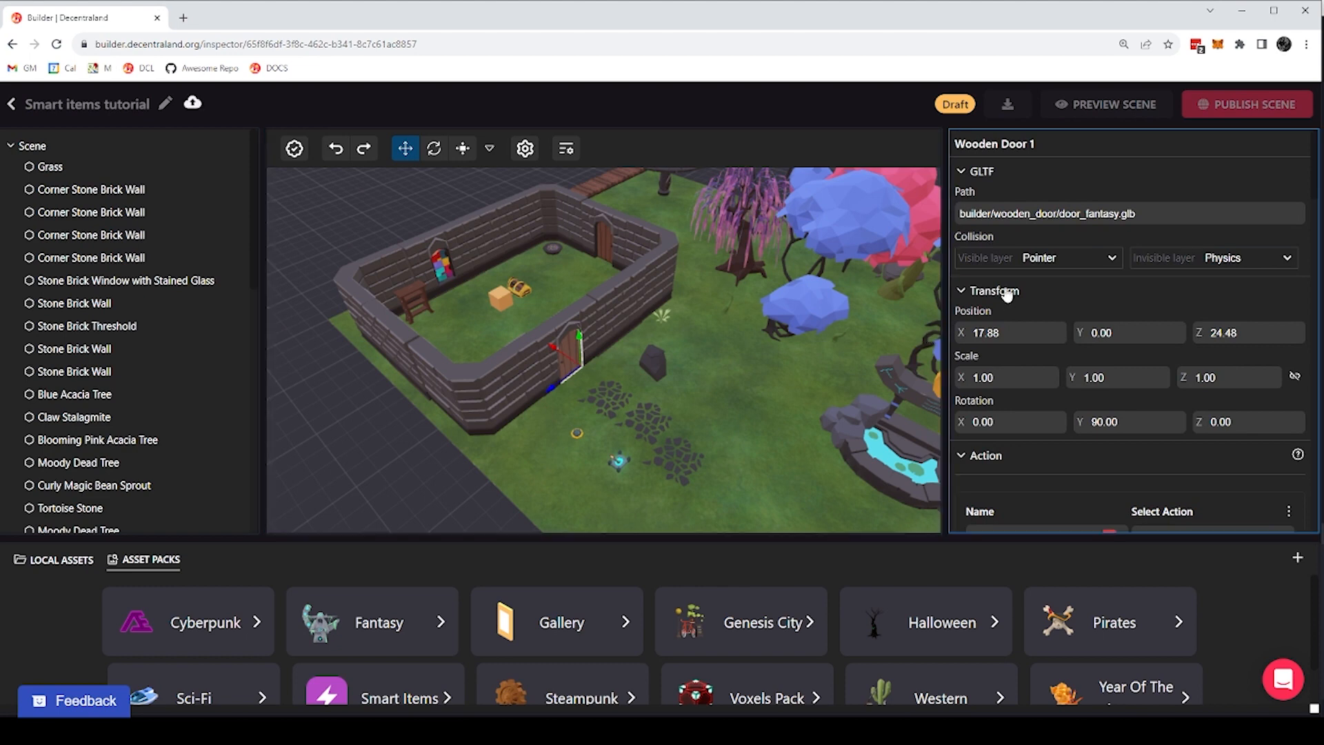
{"action": "scroll", "coordinate": [964, 391], "scroll_direction": "down", "scroll_amount": 1}
{"action": "left_click", "coordinate": [964, 391]}
{"action": "scroll", "coordinate": [996, 384], "scroll_direction": "down", "scroll_amount": 4}
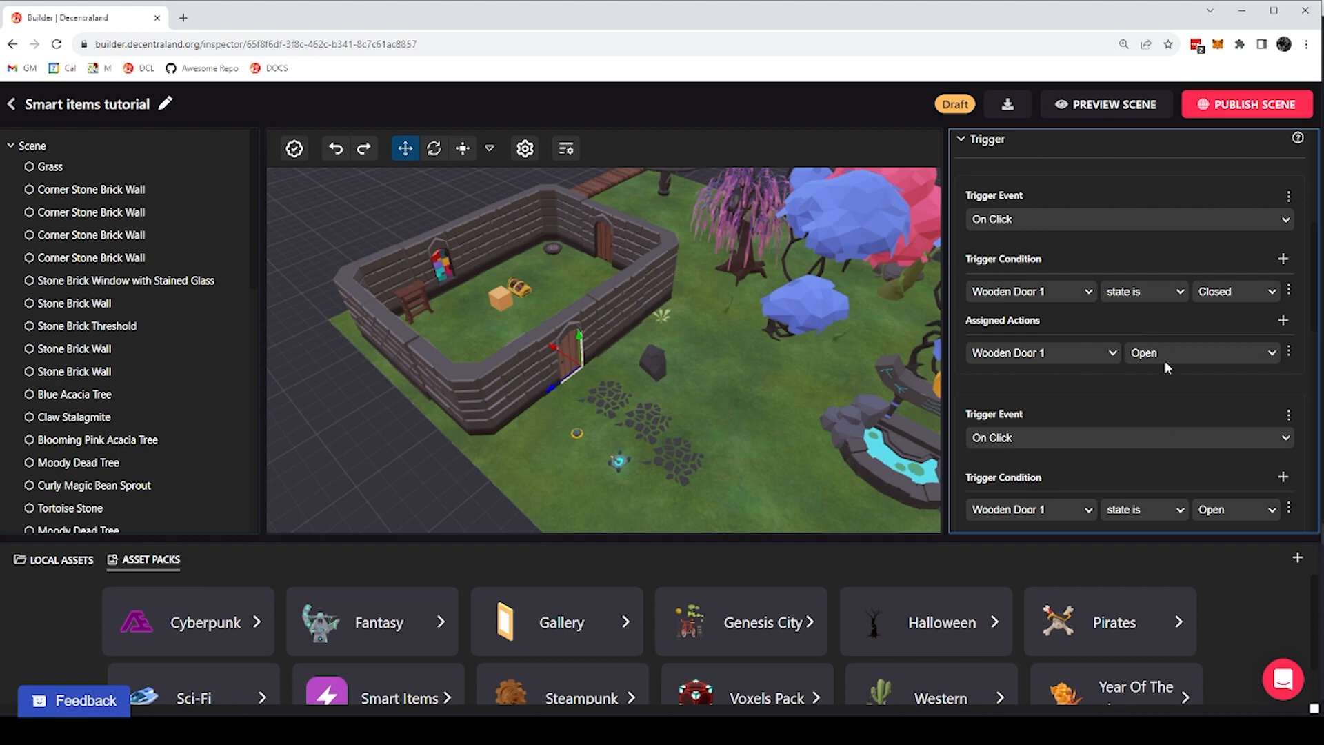
{"action": "scroll", "coordinate": [1117, 352], "scroll_direction": "down", "scroll_amount": 2}
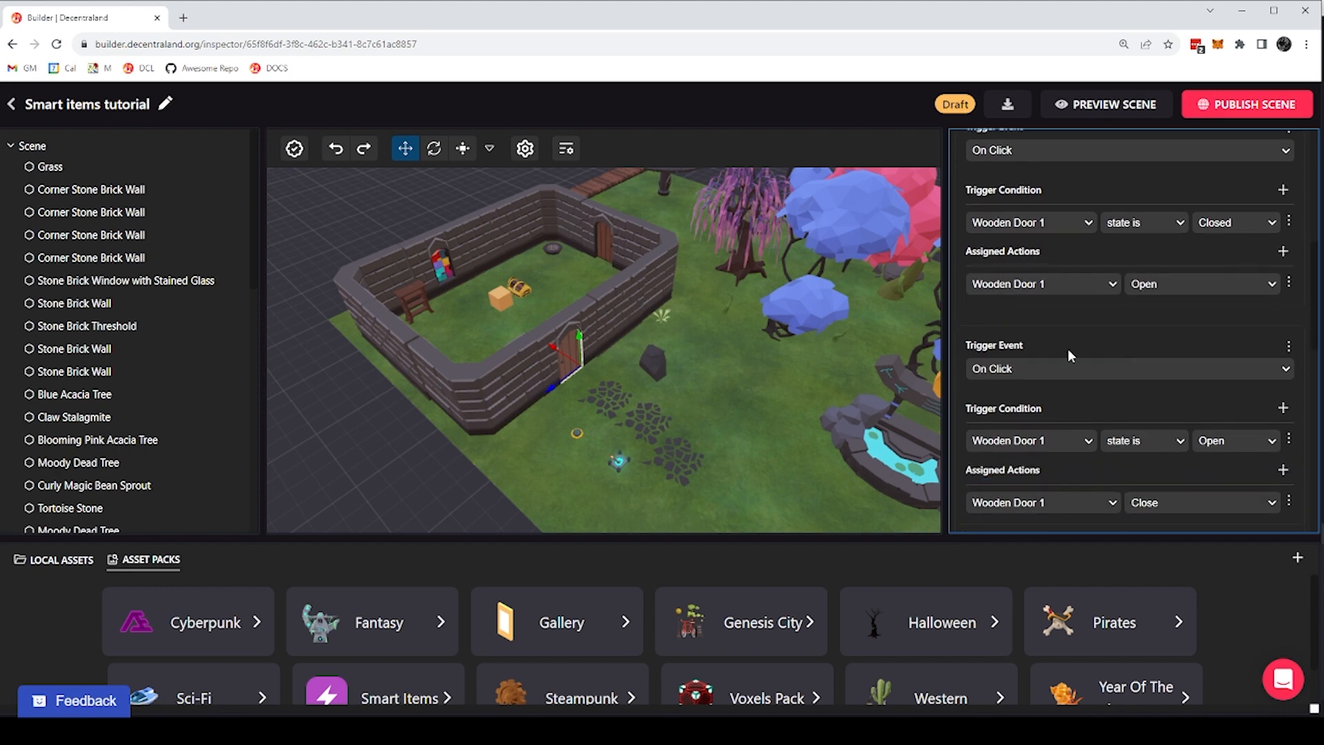
{"action": "scroll", "coordinate": [1034, 373], "scroll_direction": "down", "scroll_amount": 4}
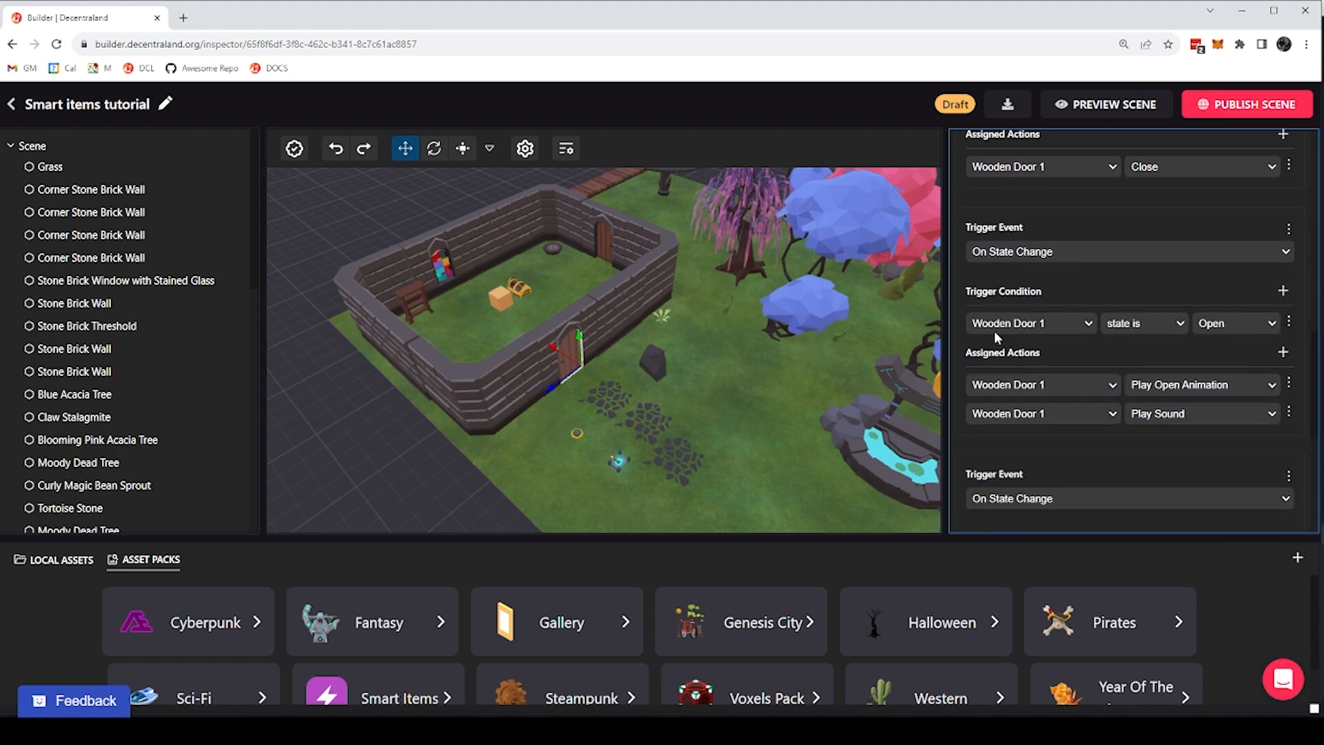
{"action": "scroll", "coordinate": [995, 238], "scroll_direction": "down", "scroll_amount": 3}
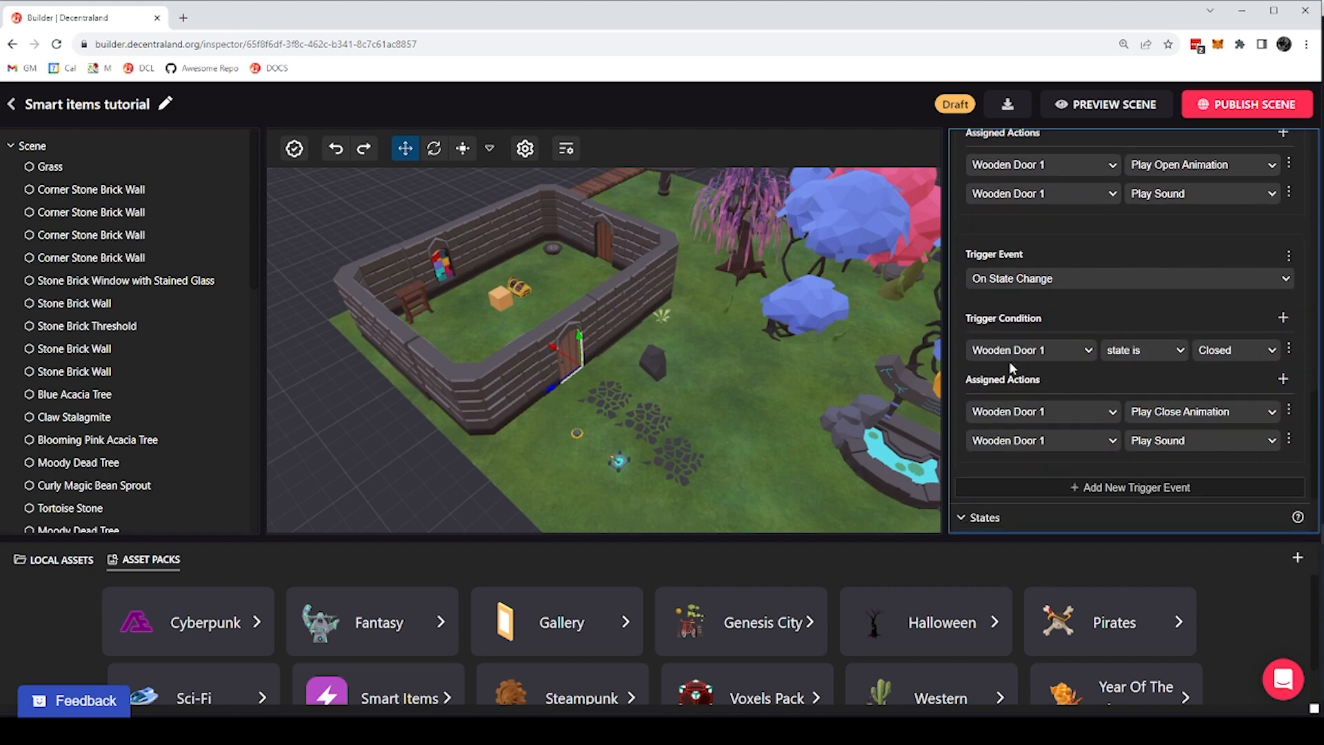
Trace how the door's Open and Close actions on click relate to its On State Change conditions, animations and sound
{"action": "scroll", "coordinate": [1009, 361], "scroll_direction": "up", "scroll_amount": 1}
{"action": "scroll", "coordinate": [1012, 368], "scroll_direction": "up", "scroll_amount": 2}
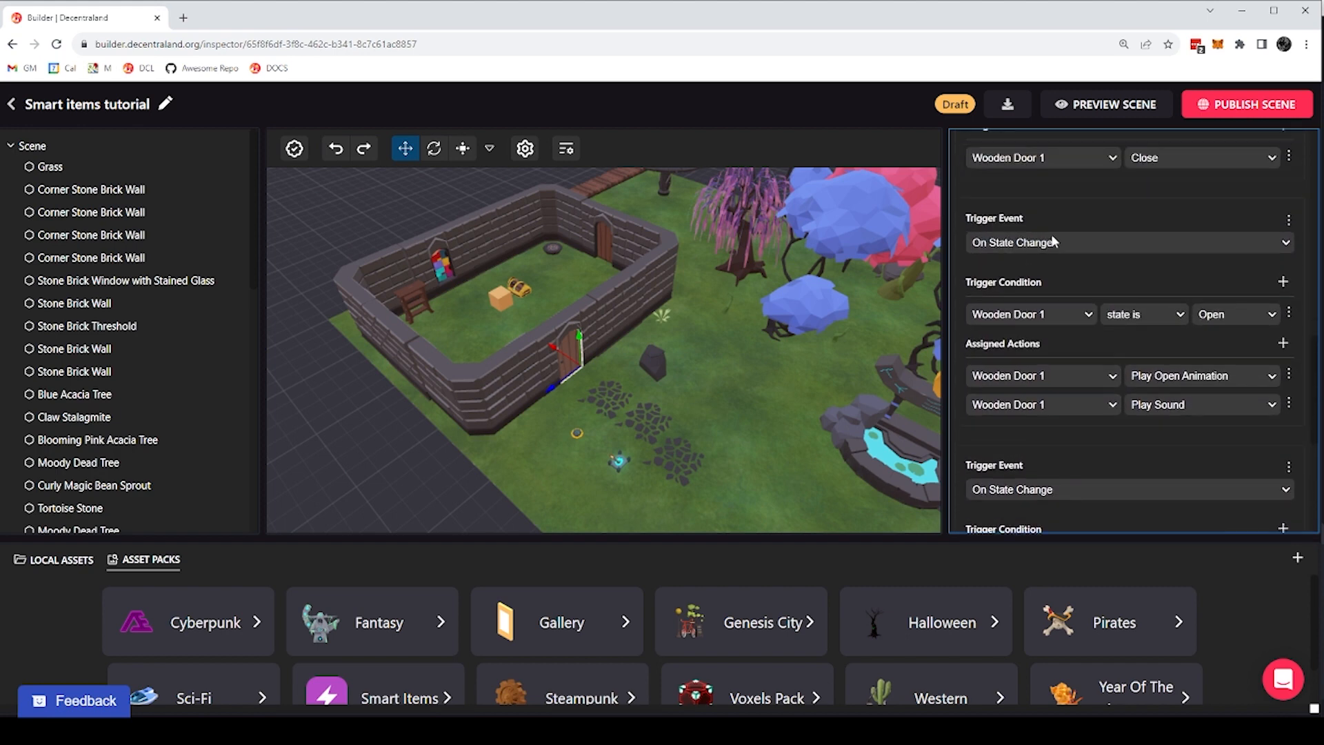
{"action": "scroll", "coordinate": [1041, 280], "scroll_direction": "up", "scroll_amount": 7}
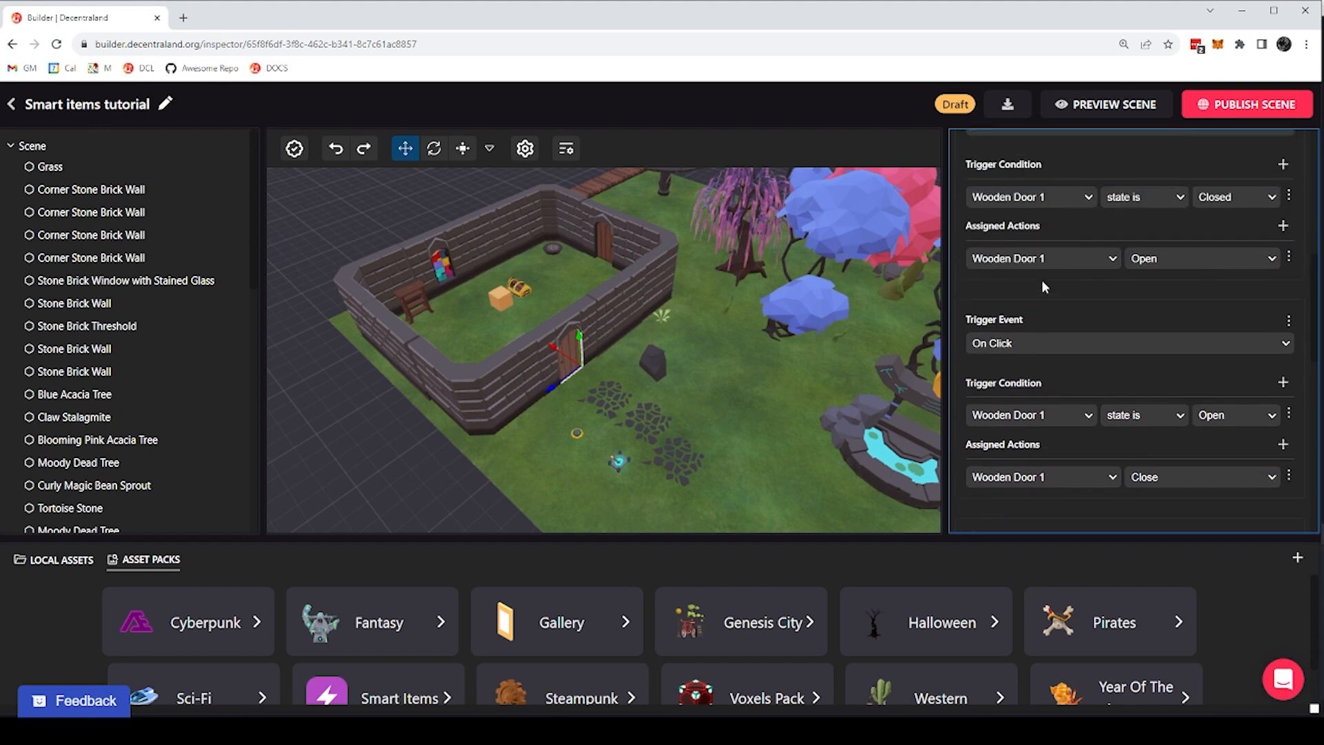
{"action": "scroll", "coordinate": [1014, 274], "scroll_direction": "down", "scroll_amount": 3}
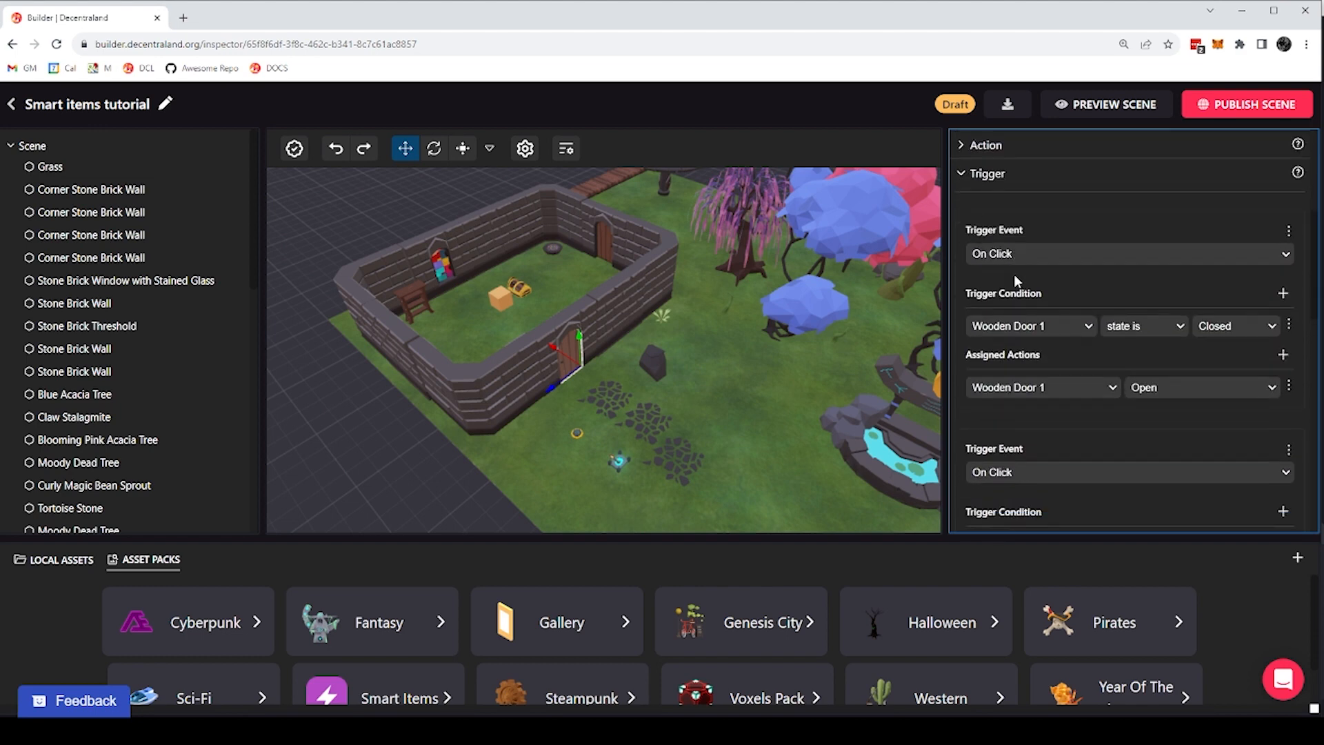
{"action": "scroll", "coordinate": [1017, 311], "scroll_direction": "down", "scroll_amount": 5}
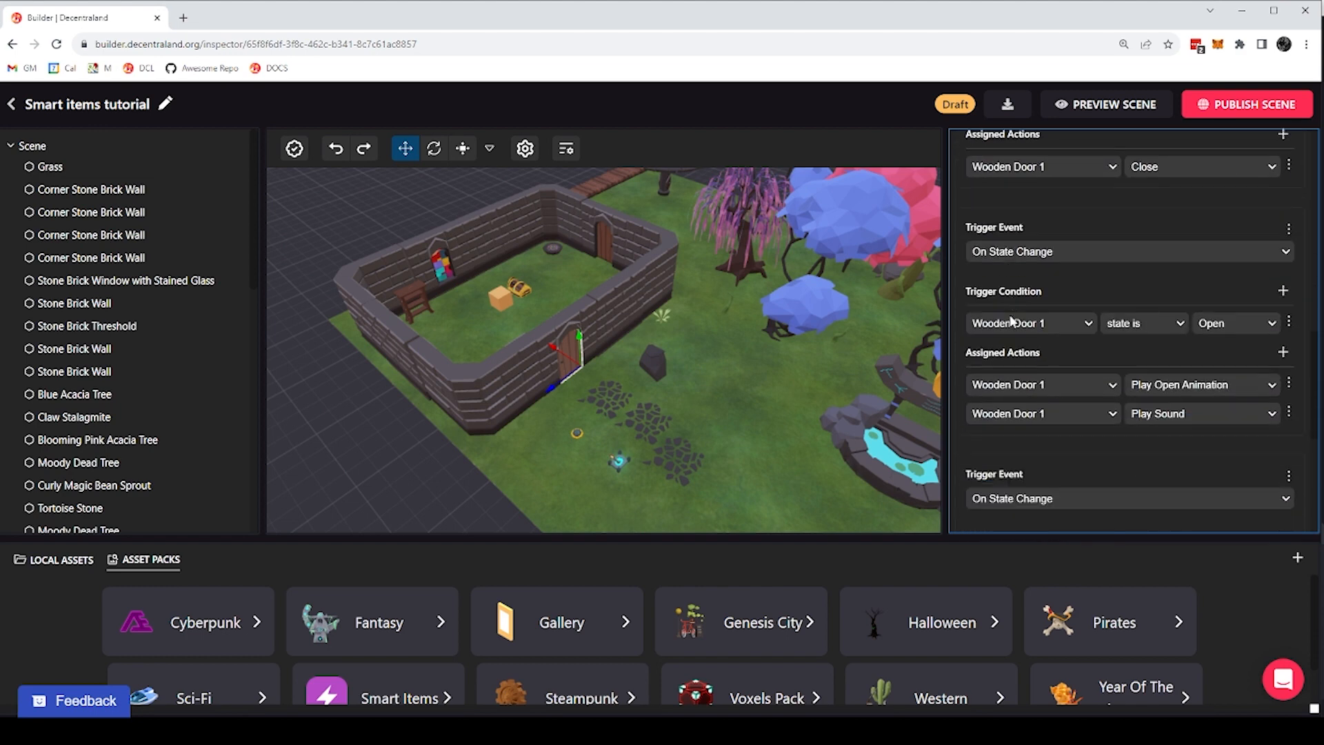
{"action": "scroll", "coordinate": [1009, 315], "scroll_direction": "up", "scroll_amount": 6}
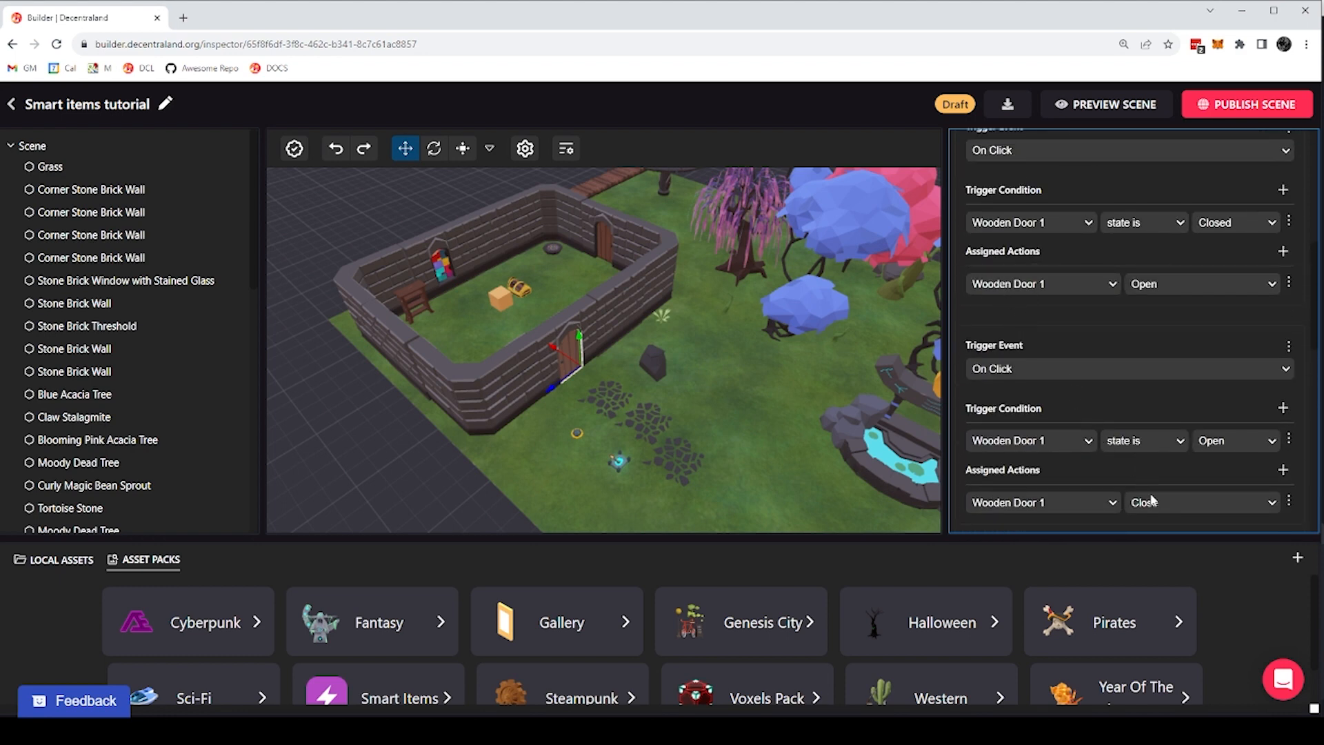
{"action": "scroll", "coordinate": [1136, 291], "scroll_direction": "down", "scroll_amount": 6}
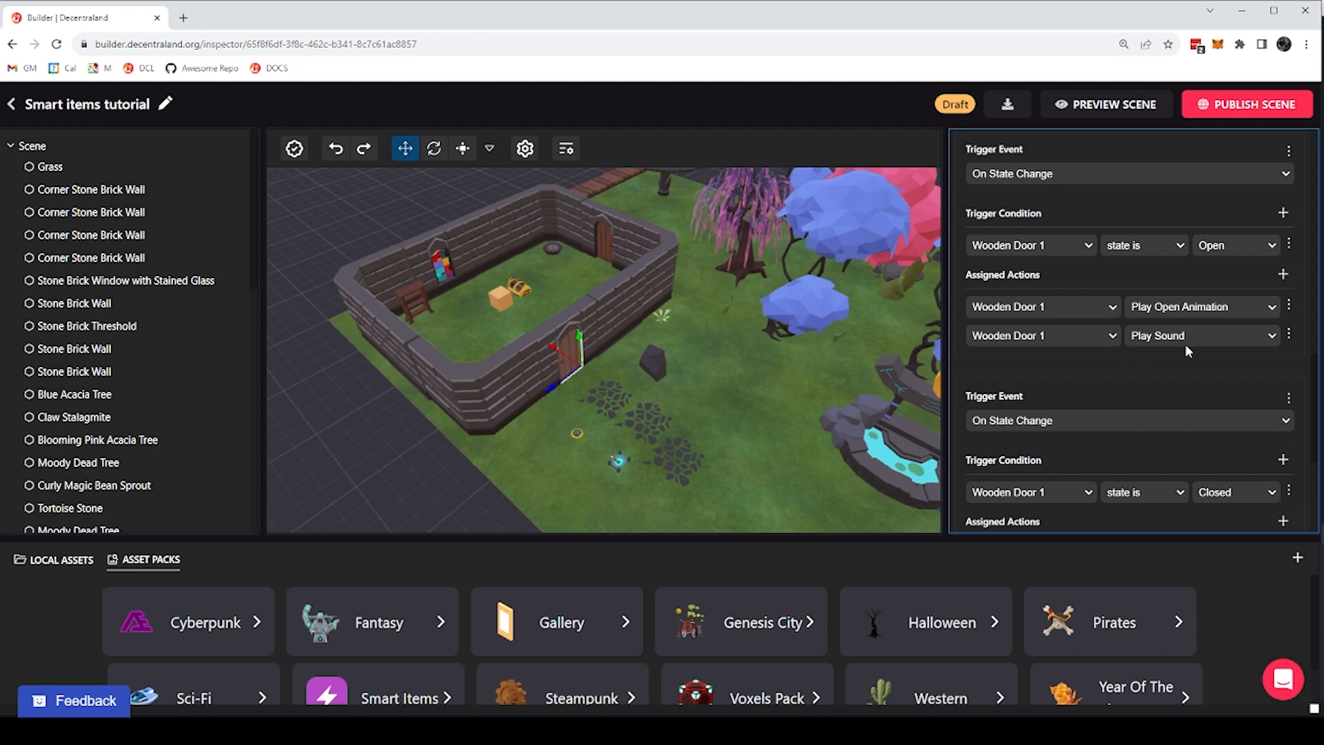
{"action": "scroll", "coordinate": [1186, 345], "scroll_direction": "down", "scroll_amount": 2}
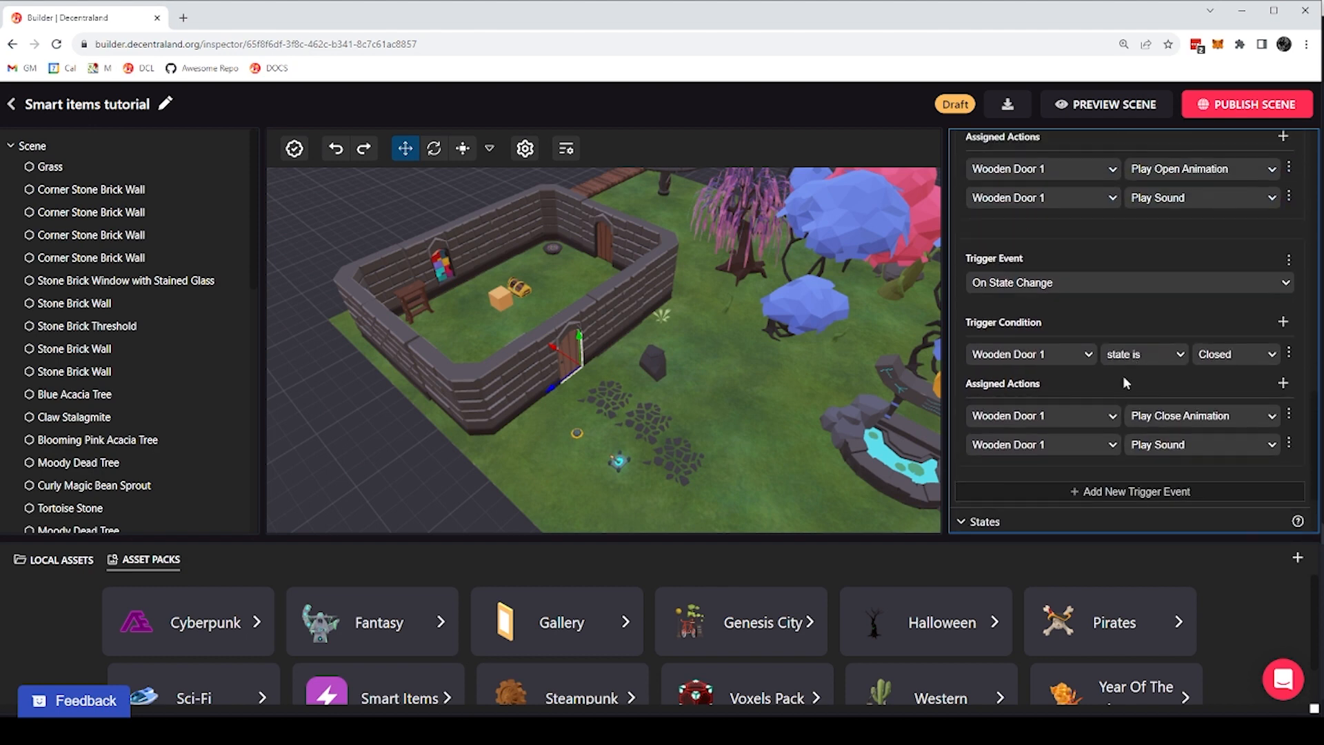
{"action": "scroll", "coordinate": [1123, 375], "scroll_direction": "up", "scroll_amount": 3}
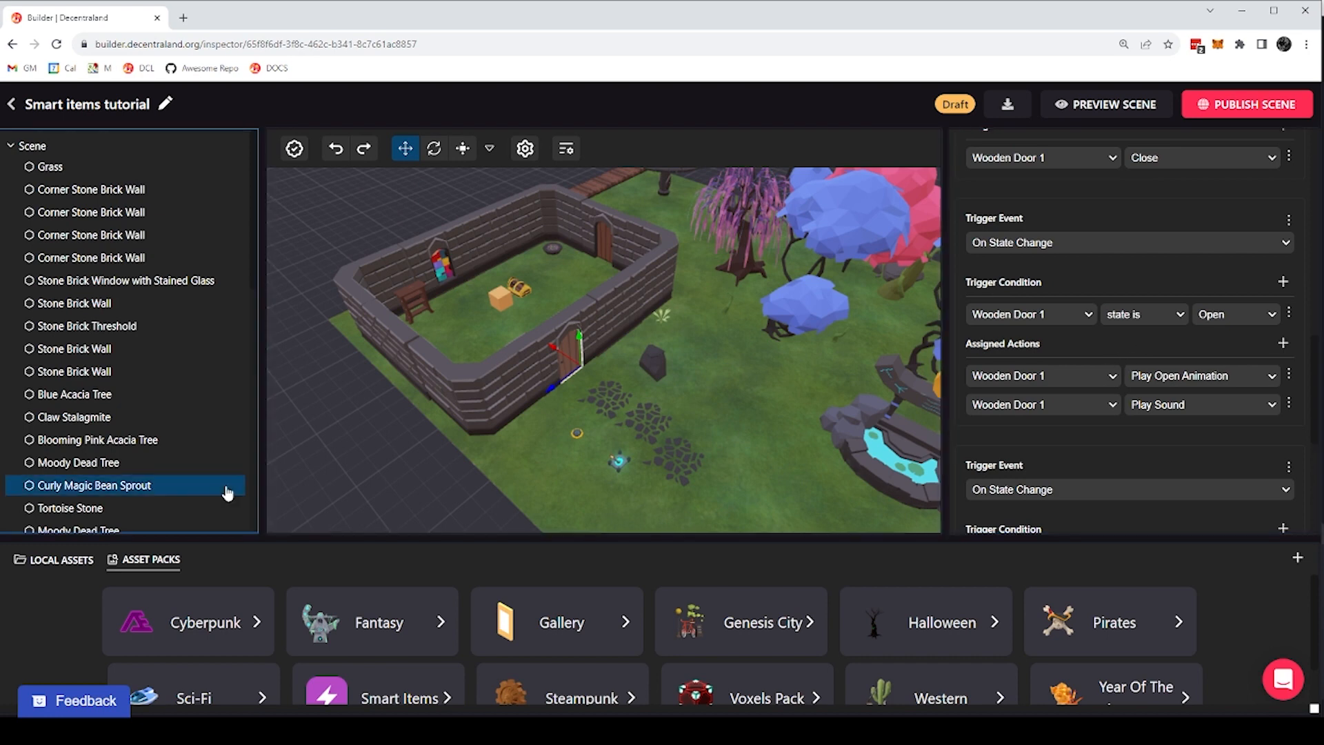
Select the Black Button again and review the door action assigned to its On Click trigger
{"action": "left_click", "coordinate": [576, 437]}
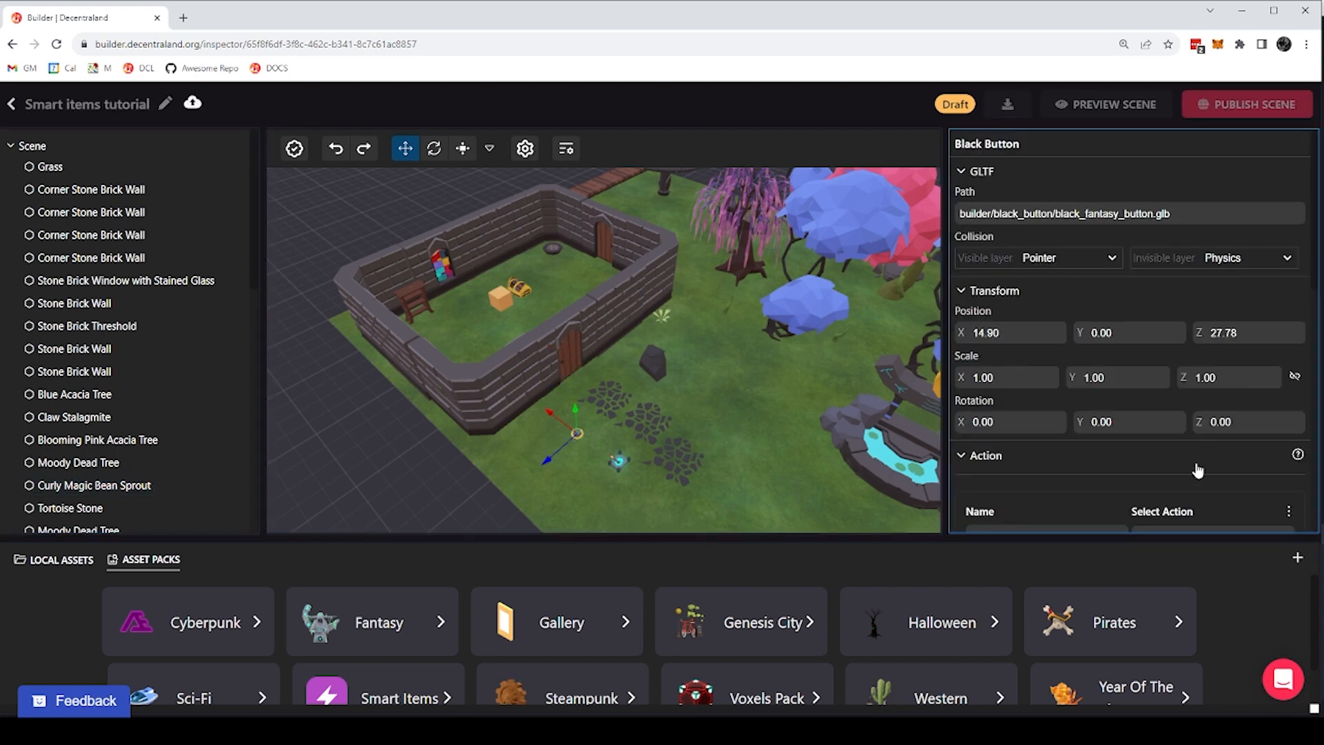
{"action": "scroll", "coordinate": [1044, 424], "scroll_direction": "down", "scroll_amount": 5}
{"action": "scroll", "coordinate": [1045, 424], "scroll_direction": "down", "scroll_amount": 5}
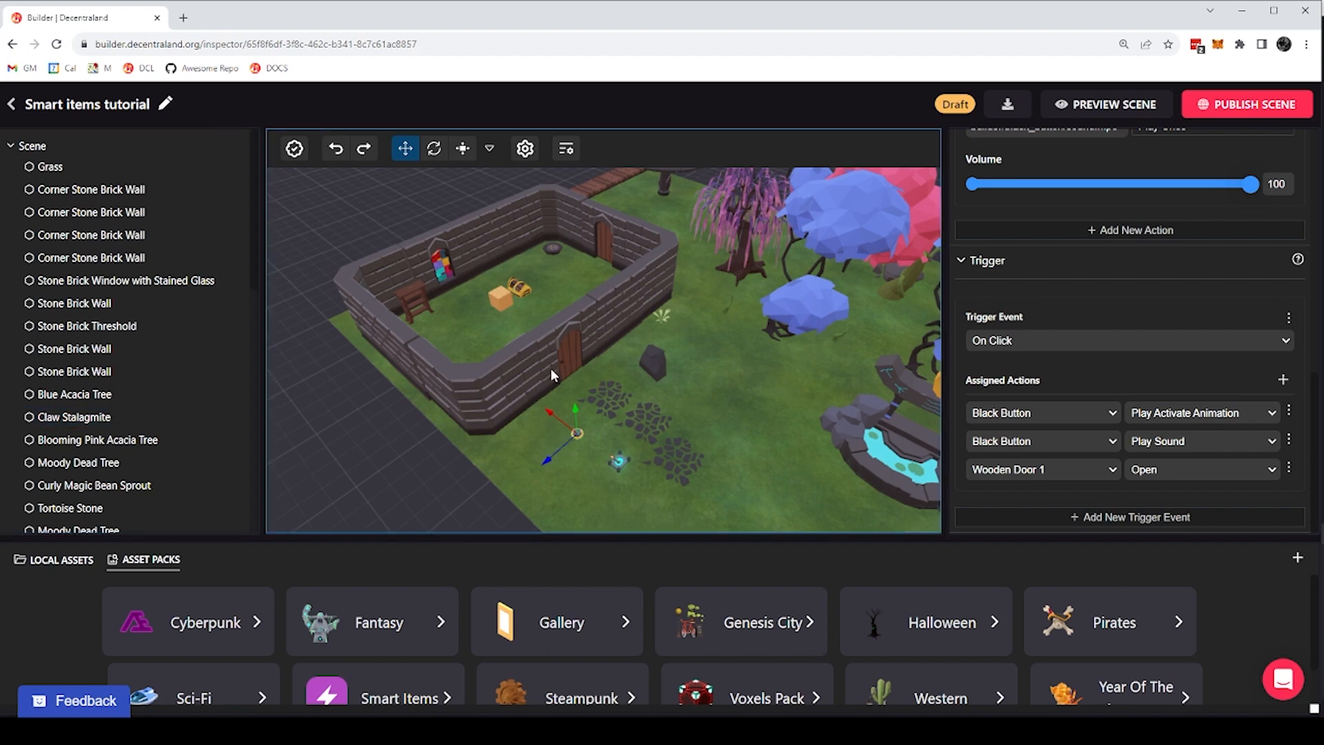
Add Wooden Door 1's Play Sound as a further assigned action on the Black Button's On Click trigger
{"action": "left_click", "coordinate": [1283, 380]}
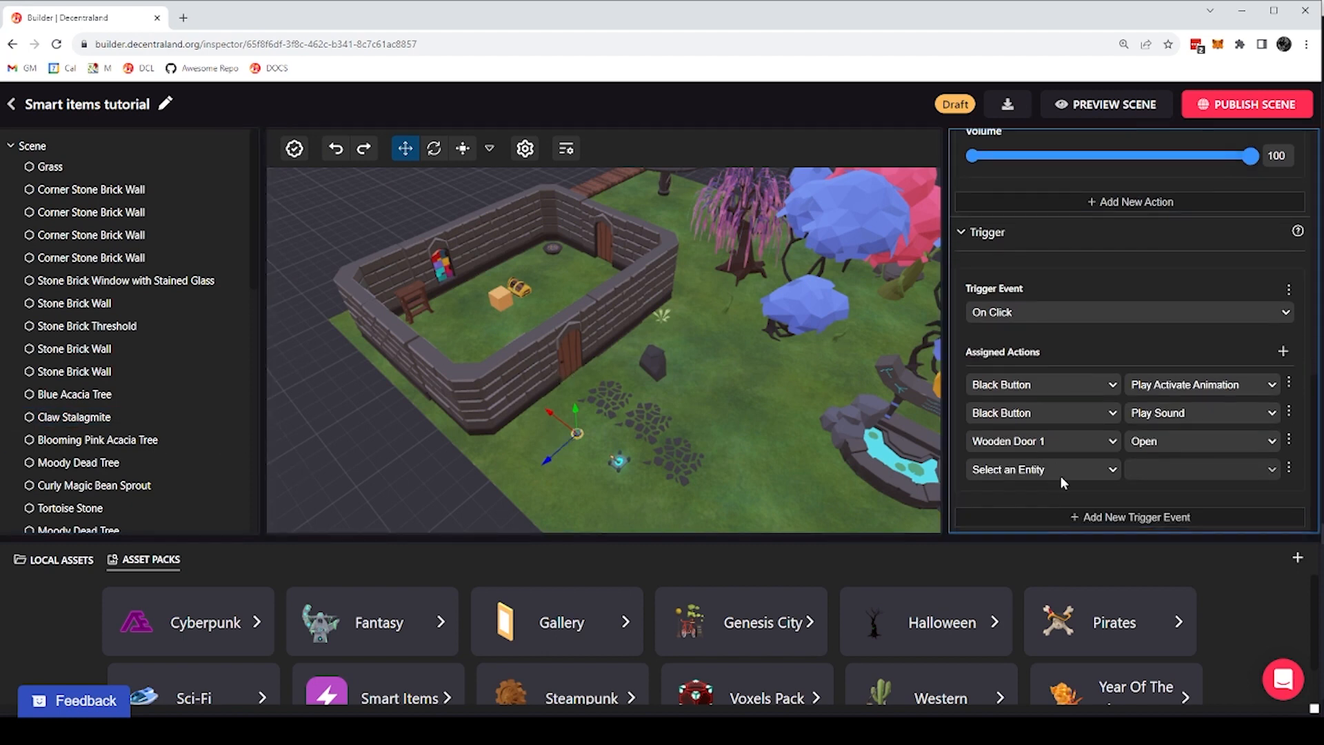
{"action": "left_click", "coordinate": [1061, 474]}
{"action": "left_click", "coordinate": [1043, 499]}
{"action": "left_click", "coordinate": [1190, 475]}
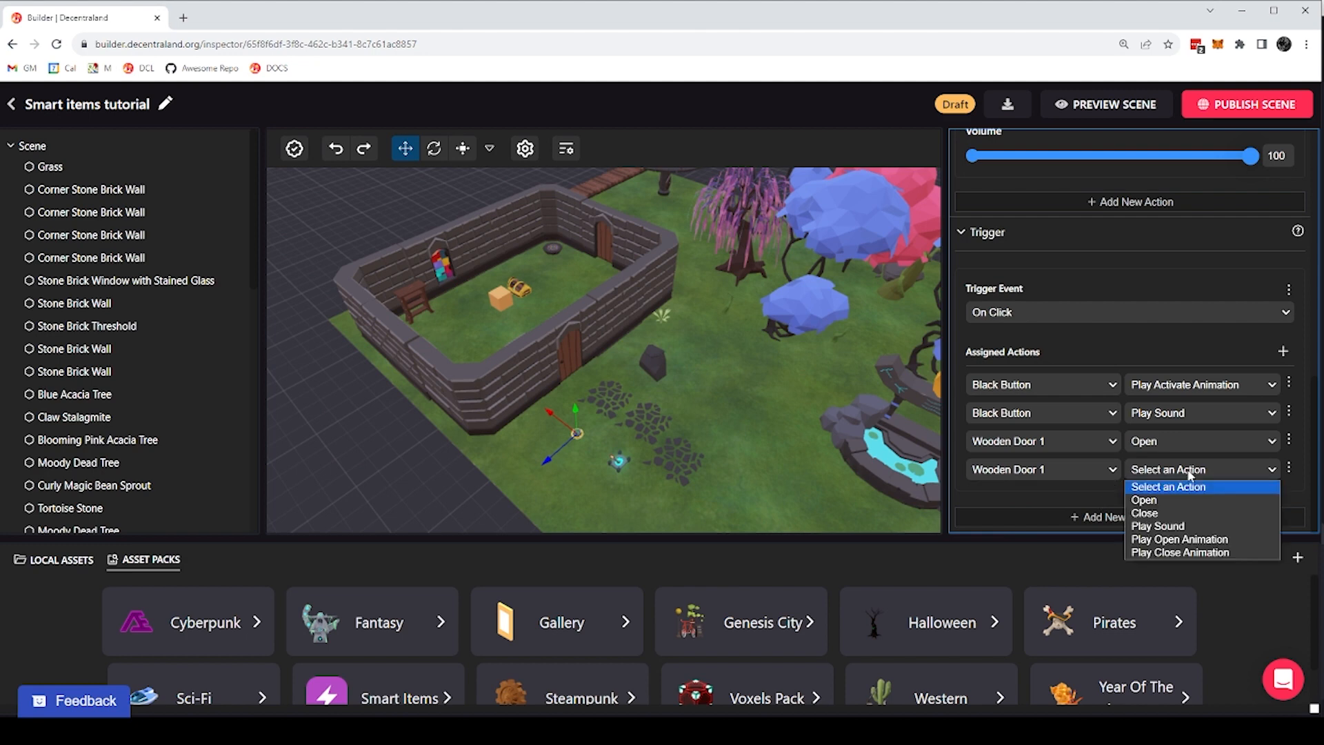
{"action": "left_click", "coordinate": [1166, 526]}
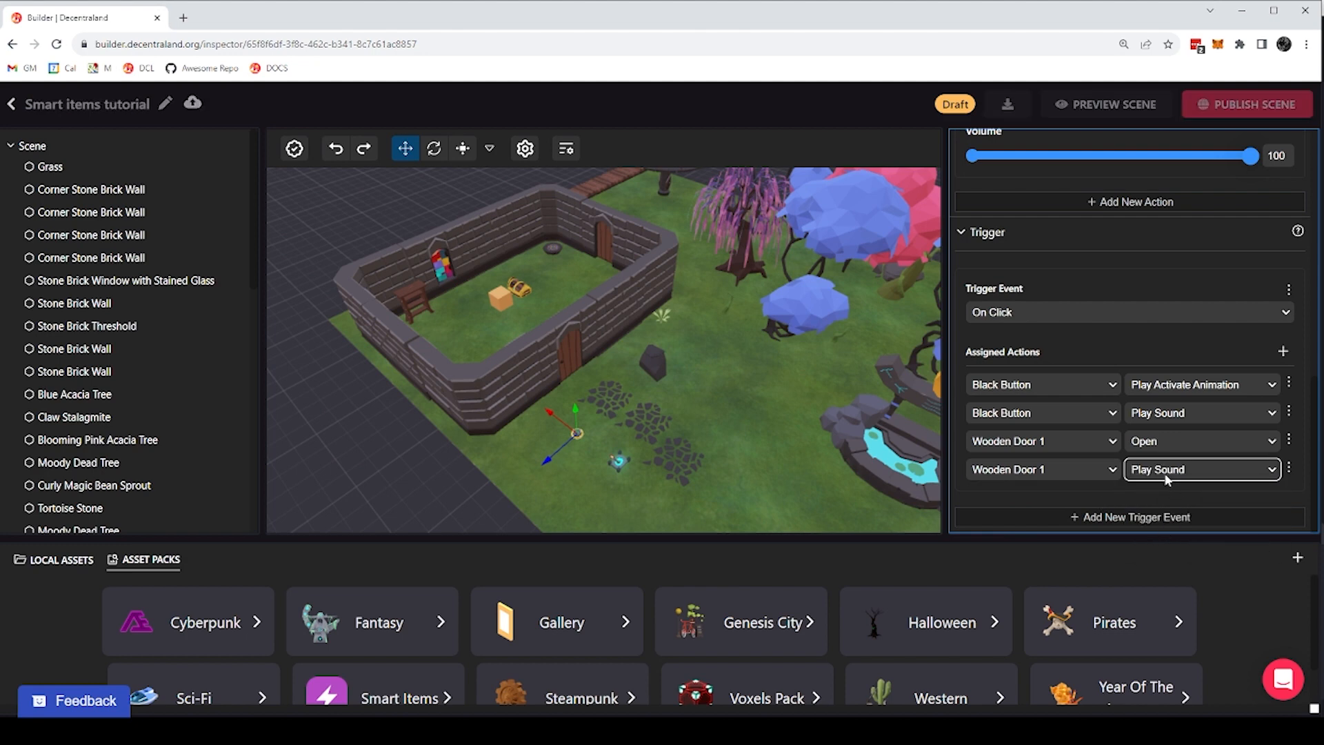
Remove the Wooden Door 1 Play Sound action from the Black Button's On Click trigger
{"action": "left_click", "coordinate": [1289, 471]}
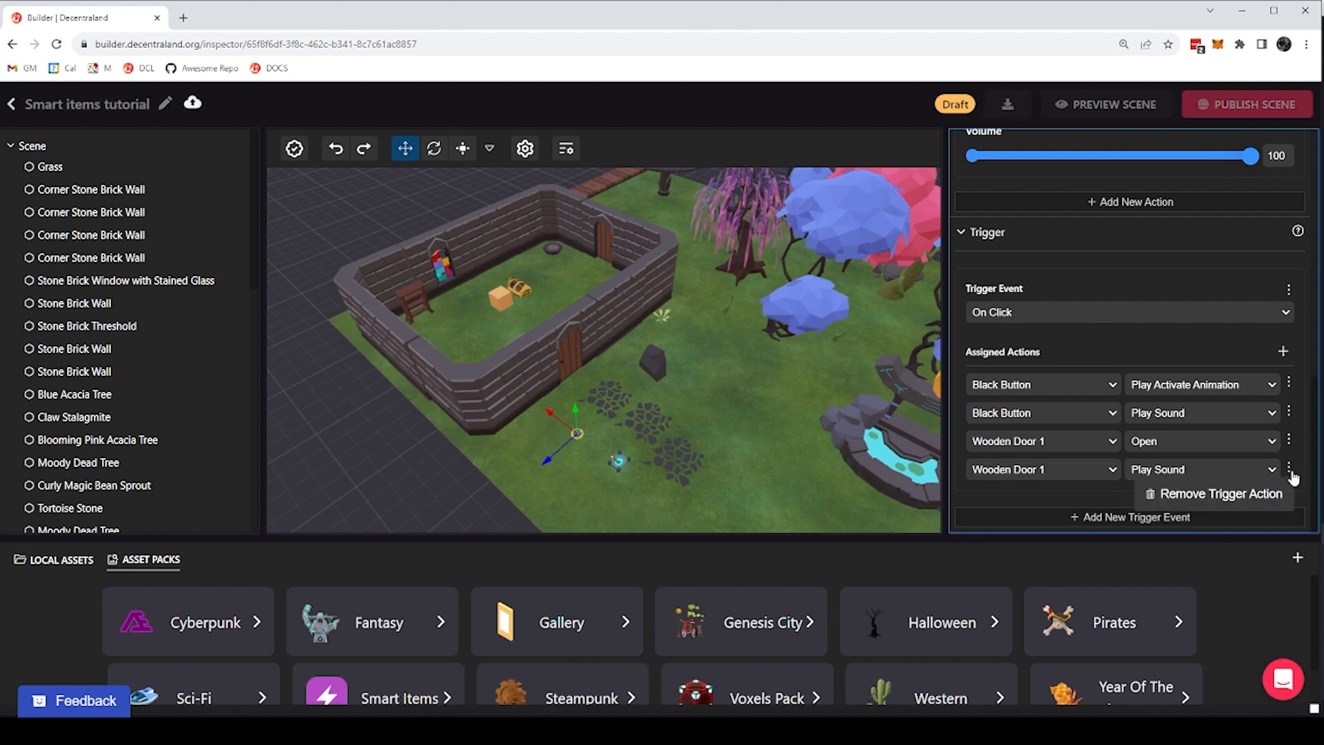
{"action": "left_click", "coordinate": [1227, 495]}
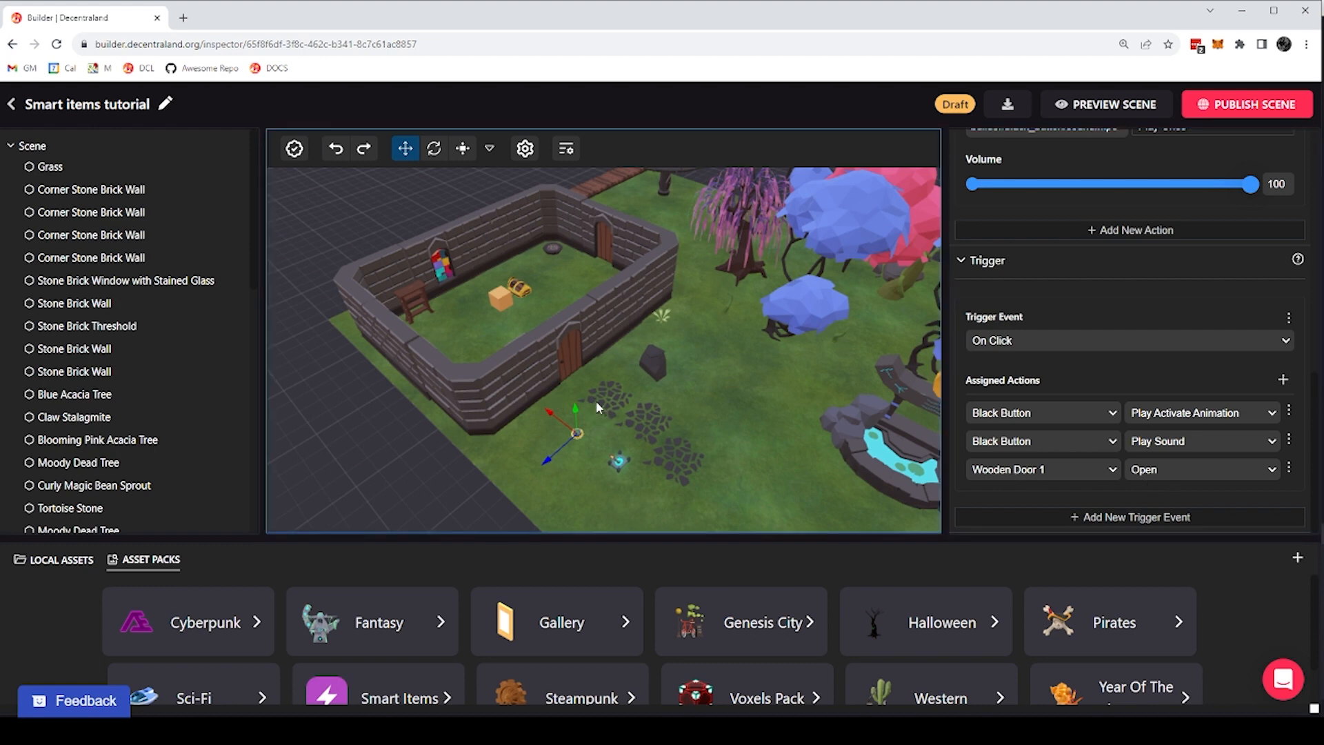
Select Wooden Door 1 and review its set-state, open animation and close animation actions
{"action": "left_click", "coordinate": [576, 350]}
{"action": "scroll", "coordinate": [1076, 380], "scroll_direction": "down", "scroll_amount": 8}
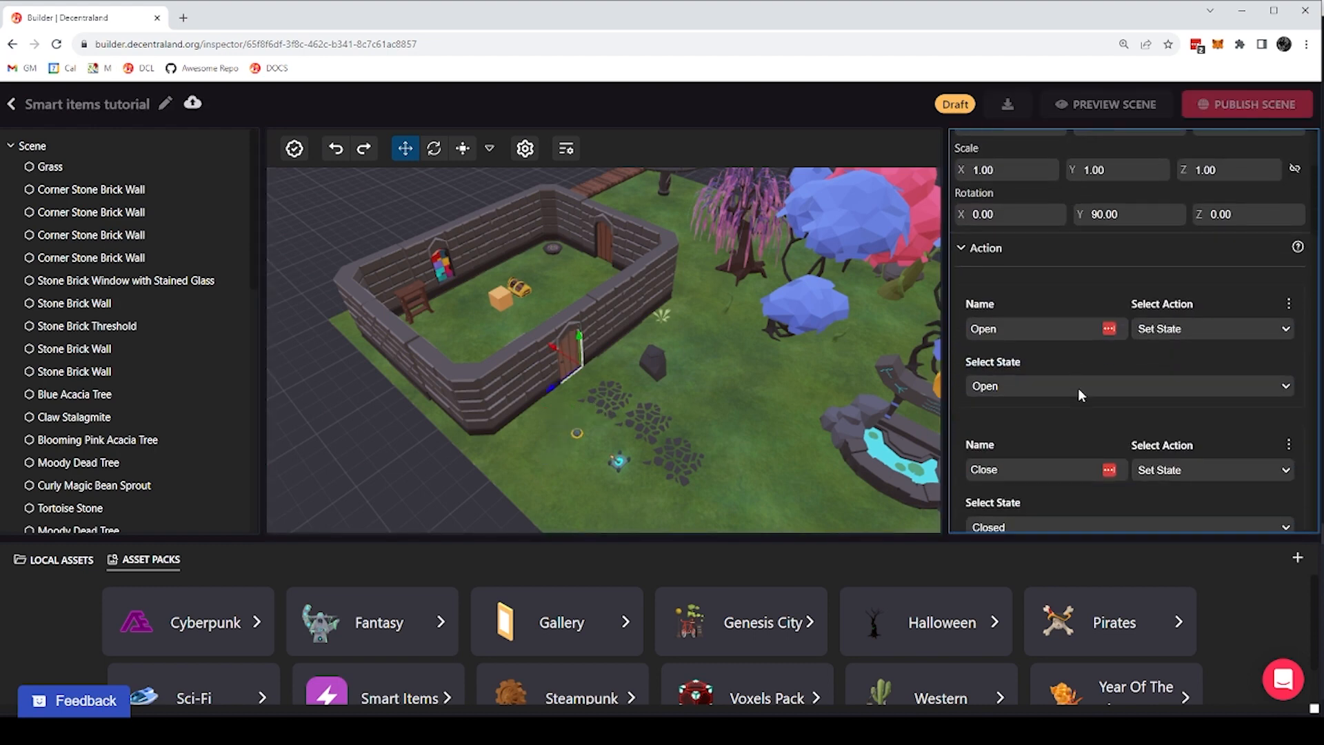
{"action": "scroll", "coordinate": [1080, 399], "scroll_direction": "down", "scroll_amount": 5}
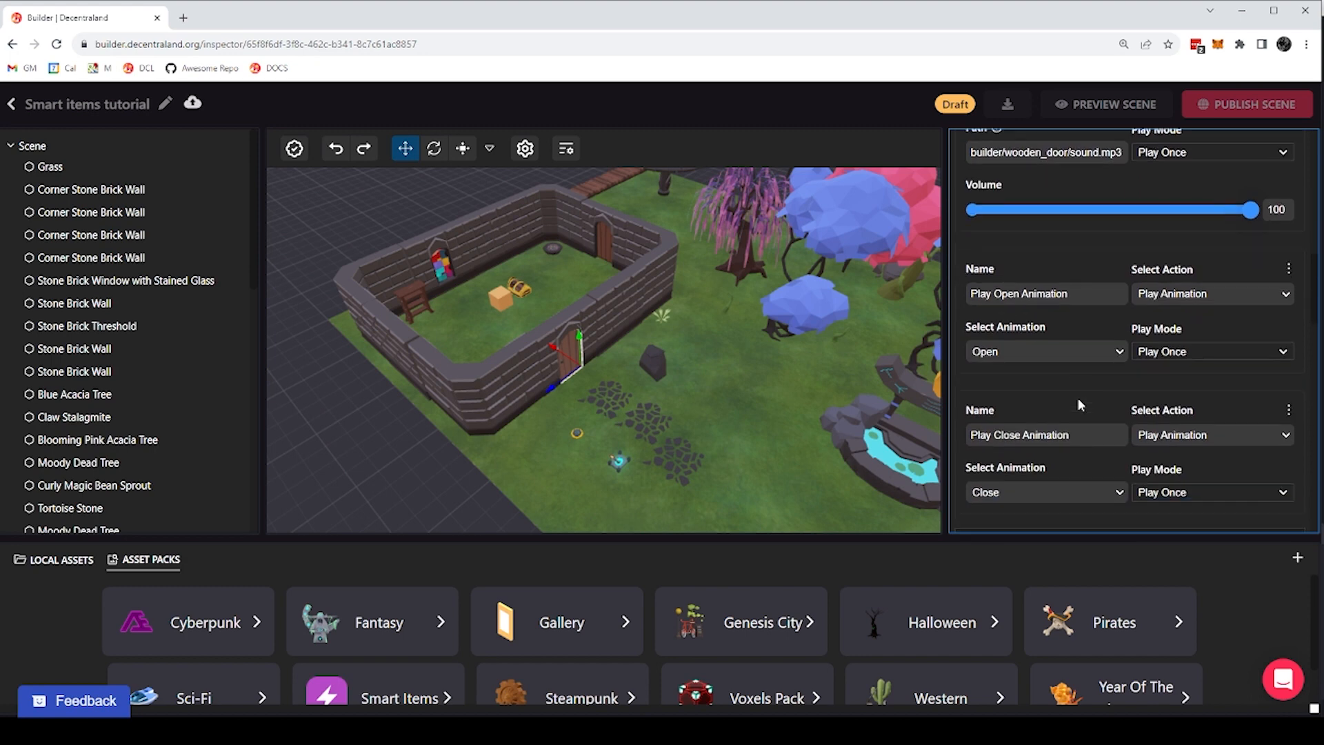
{"action": "scroll", "coordinate": [1068, 425], "scroll_direction": "up", "scroll_amount": 1}
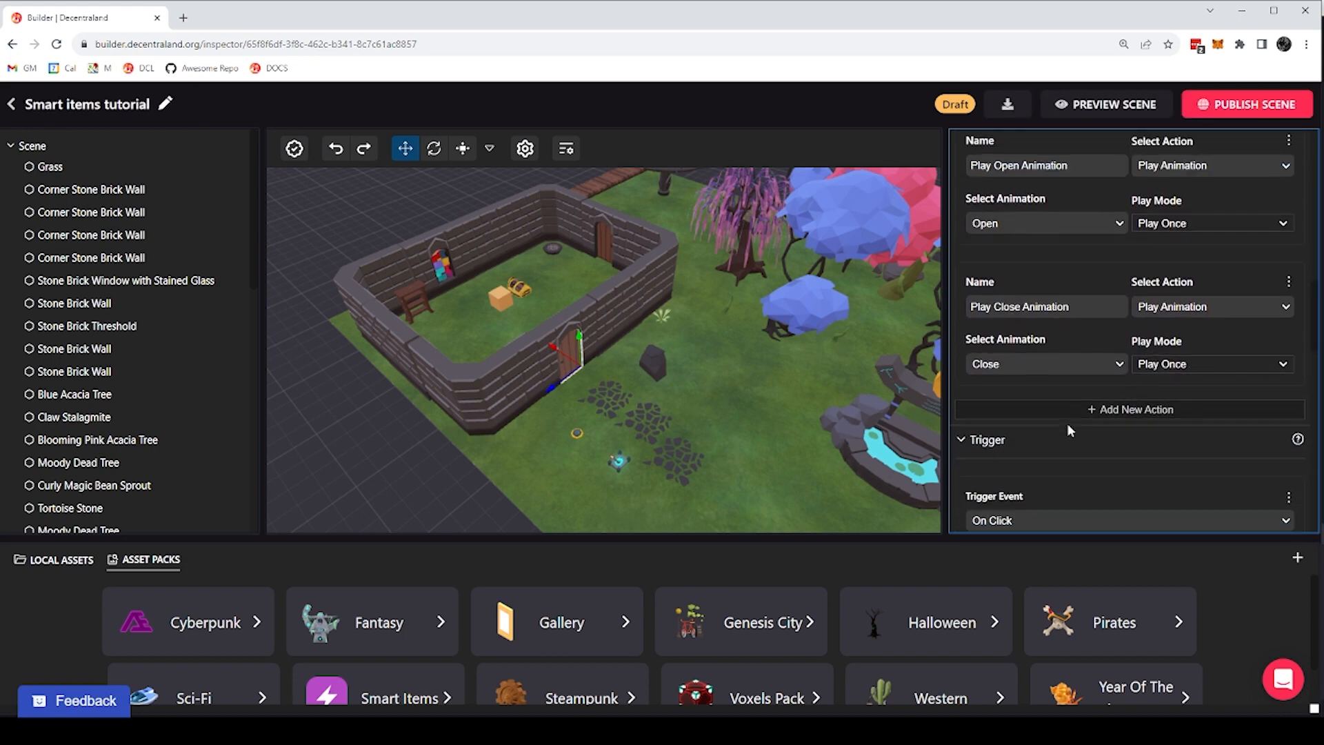
{"action": "scroll", "coordinate": [1070, 431], "scroll_direction": "up", "scroll_amount": 1}
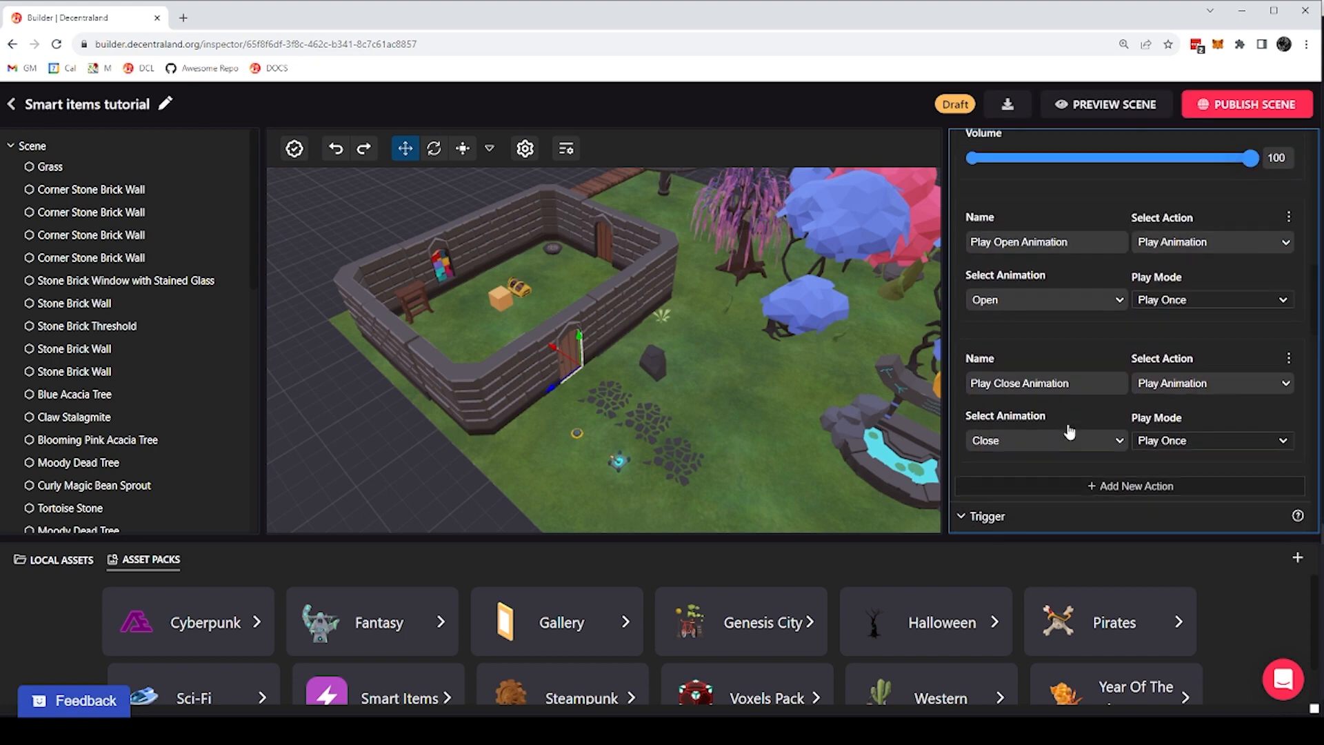
Examine the state conditions and assigned actions of Wooden Door 1's On State Change triggers
{"action": "scroll", "coordinate": [1071, 423], "scroll_direction": "down", "scroll_amount": 7}
{"action": "scroll", "coordinate": [1000, 290], "scroll_direction": "down", "scroll_amount": 3}
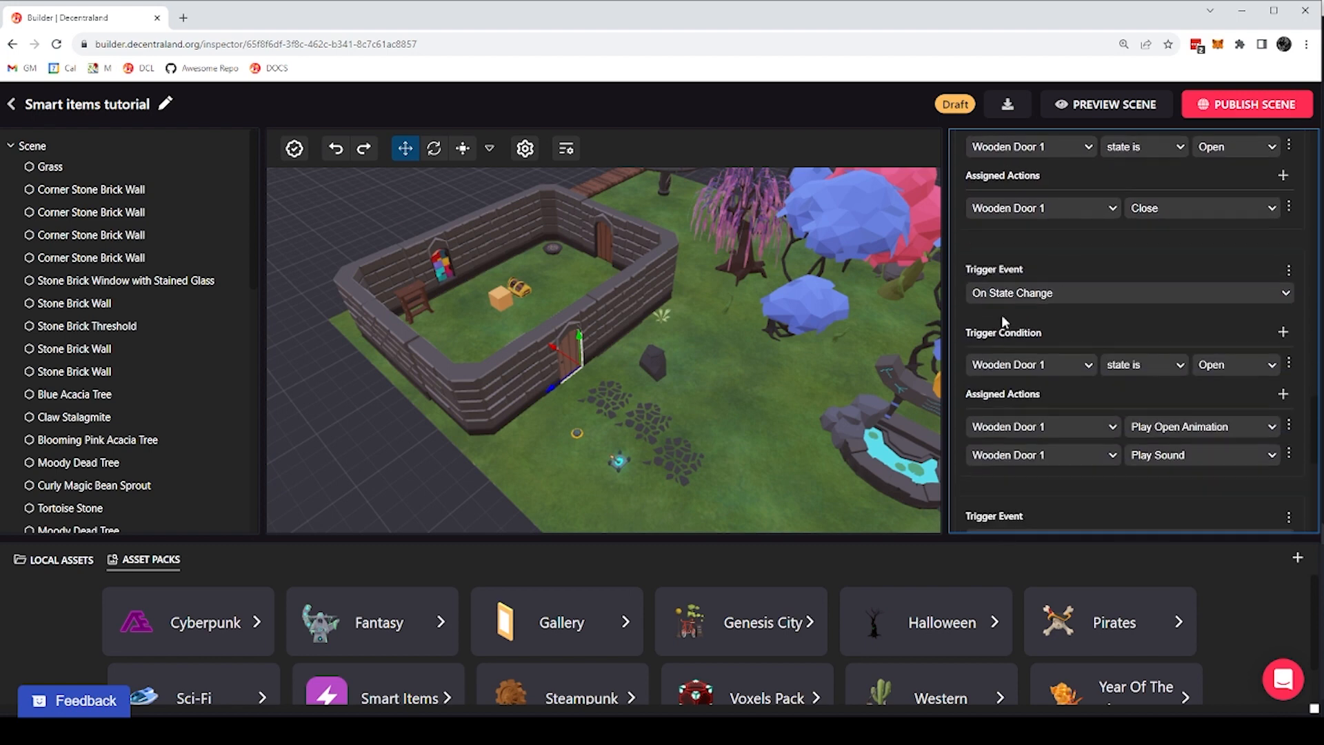
{"action": "scroll", "coordinate": [1008, 290], "scroll_direction": "down", "scroll_amount": 1}
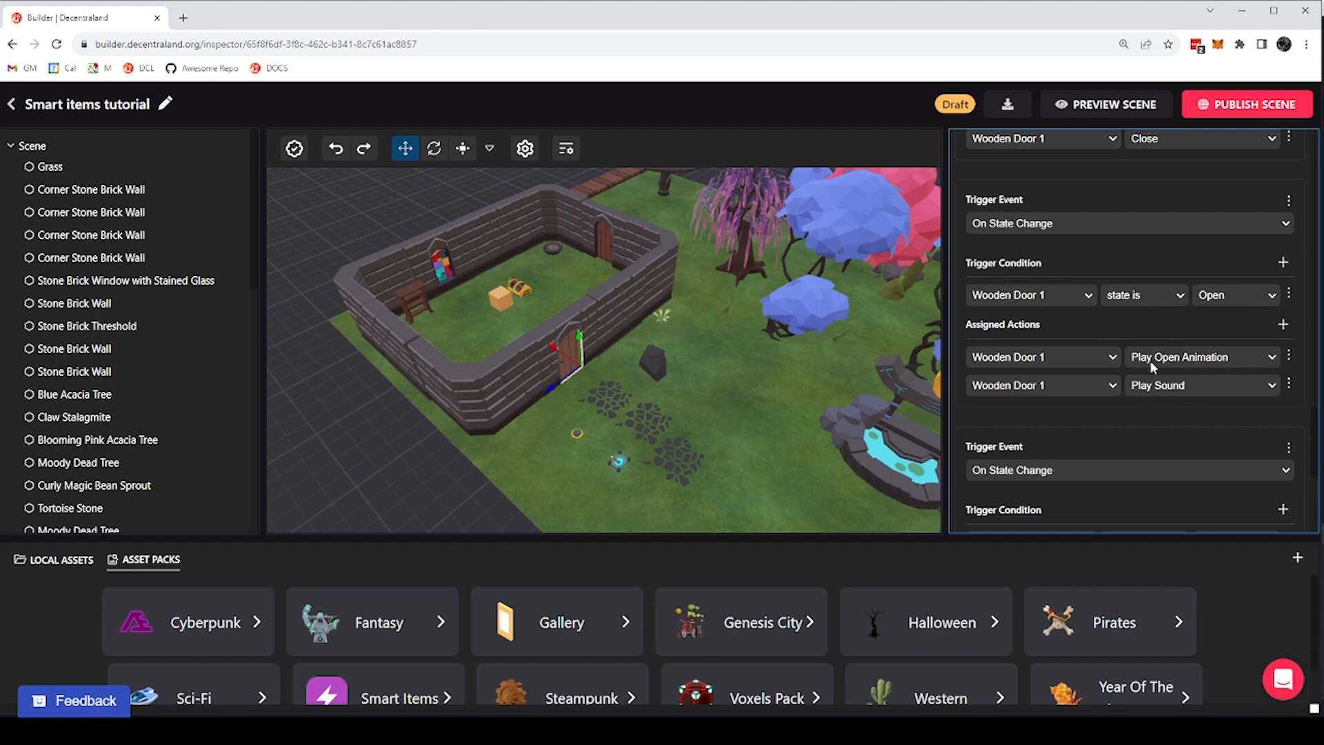
{"action": "scroll", "coordinate": [1192, 387], "scroll_direction": "down", "scroll_amount": 3}
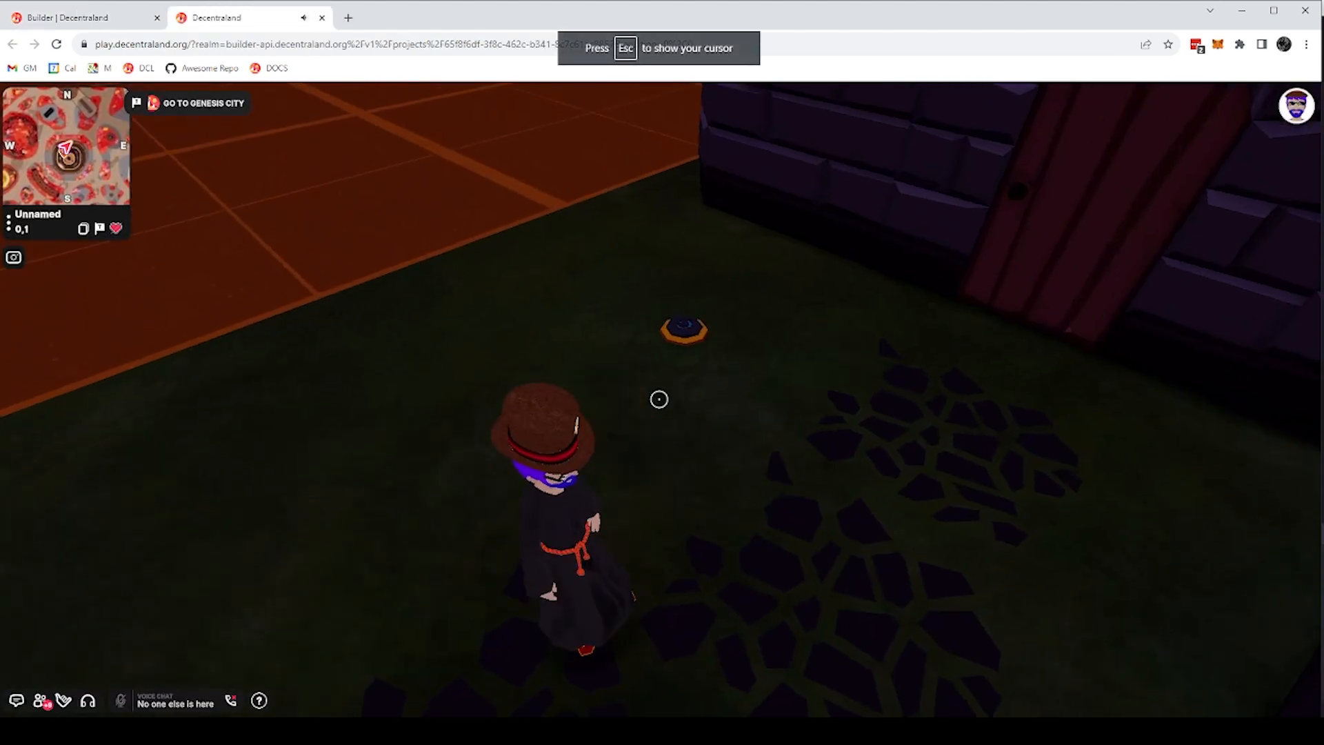
Approach the Black Button in the scene preview and activate it repeatedly to test its effect on Wooden Door 1
{"action": "key", "text": "a"}
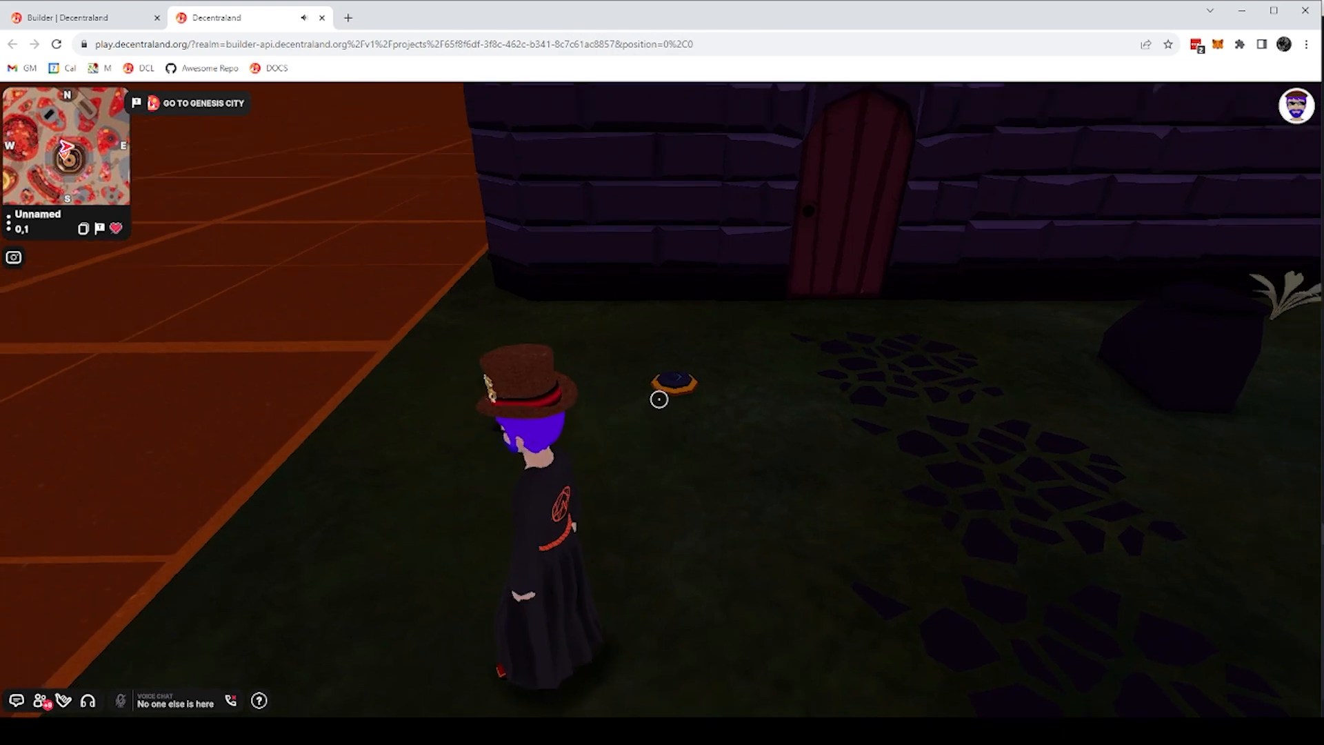
{"action": "left_click", "coordinate": [659, 399]}
{"action": "key", "text": "a"}
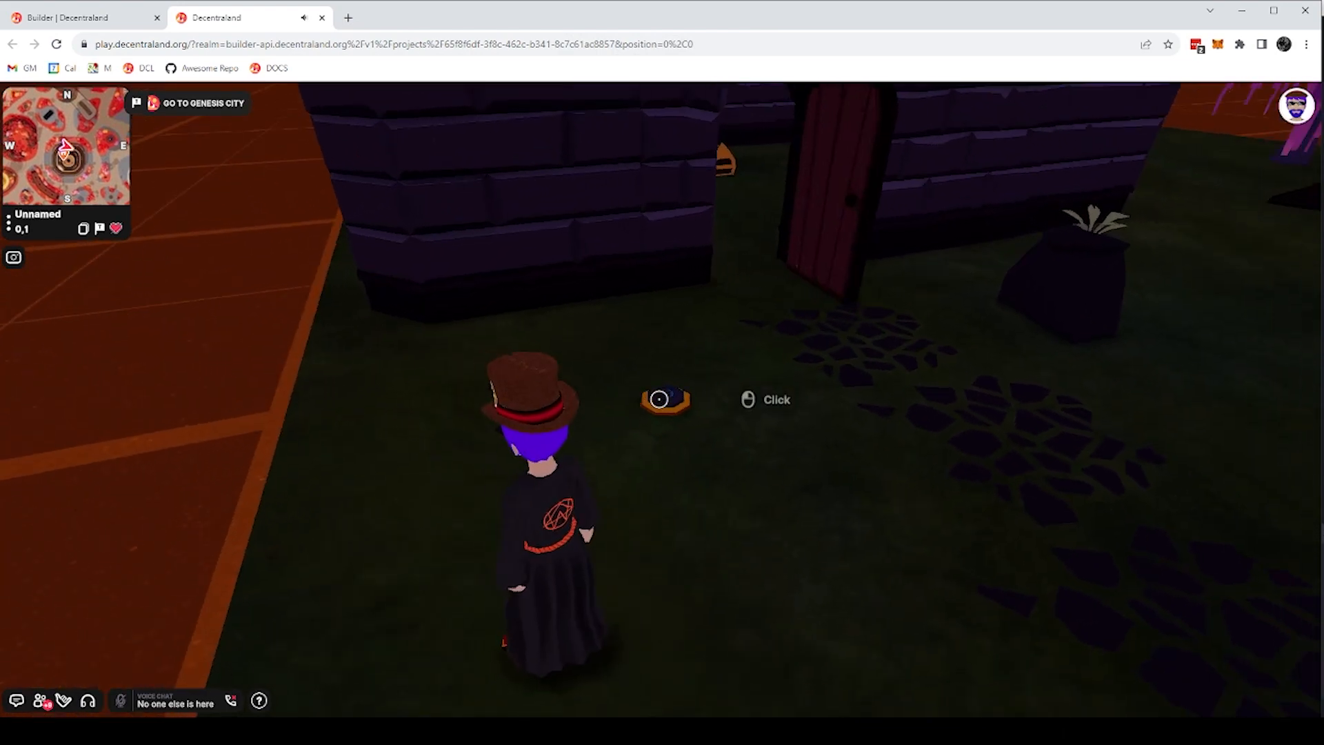
{"action": "left_click", "coordinate": [660, 399]}
{"action": "left_click", "coordinate": [659, 400]}
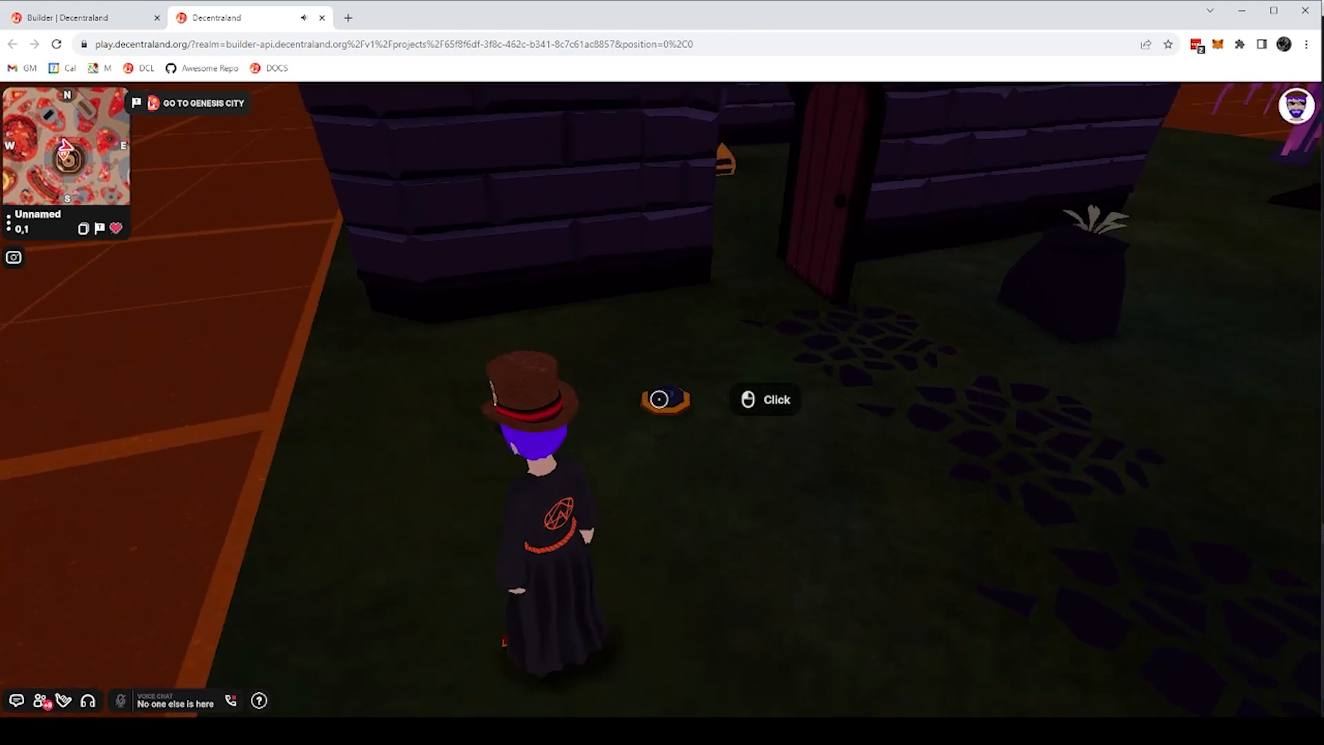
{"action": "left_click", "coordinate": [660, 399]}
{"action": "left_click", "coordinate": [659, 399]}
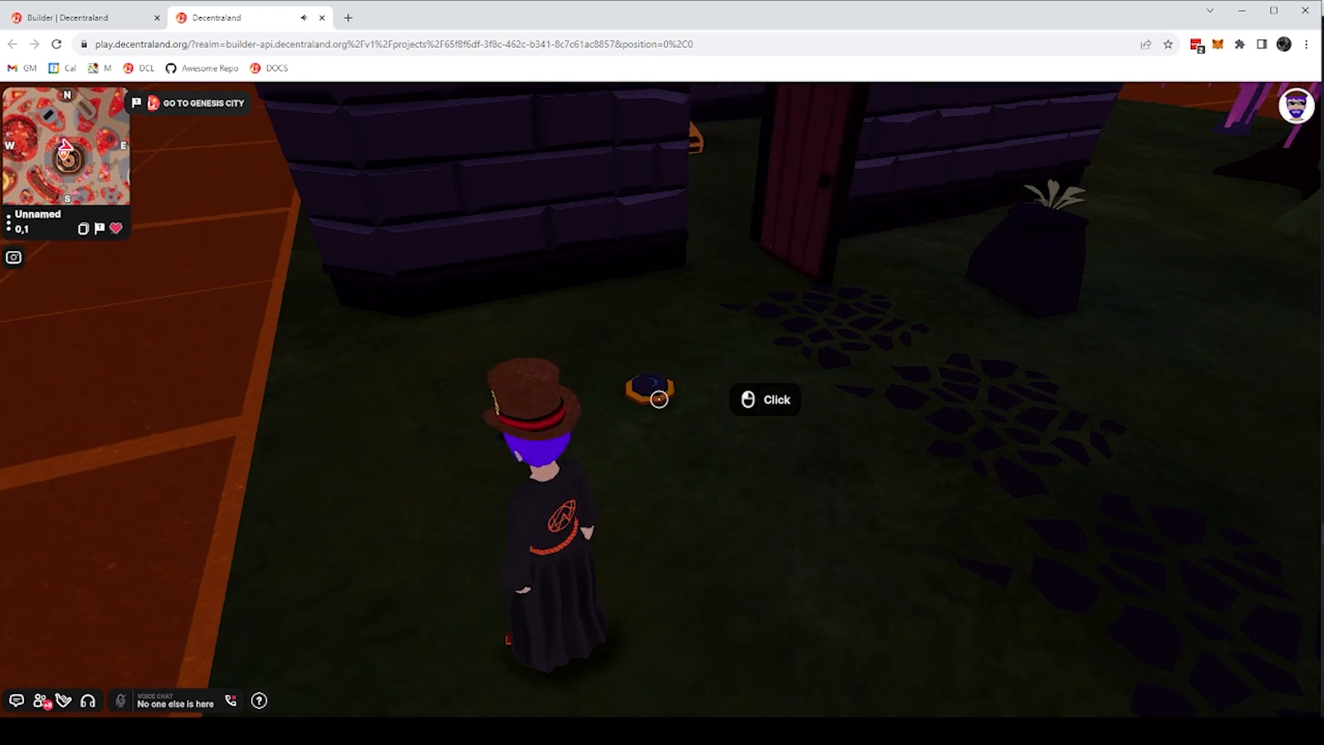
{"action": "left_click", "coordinate": [659, 400]}
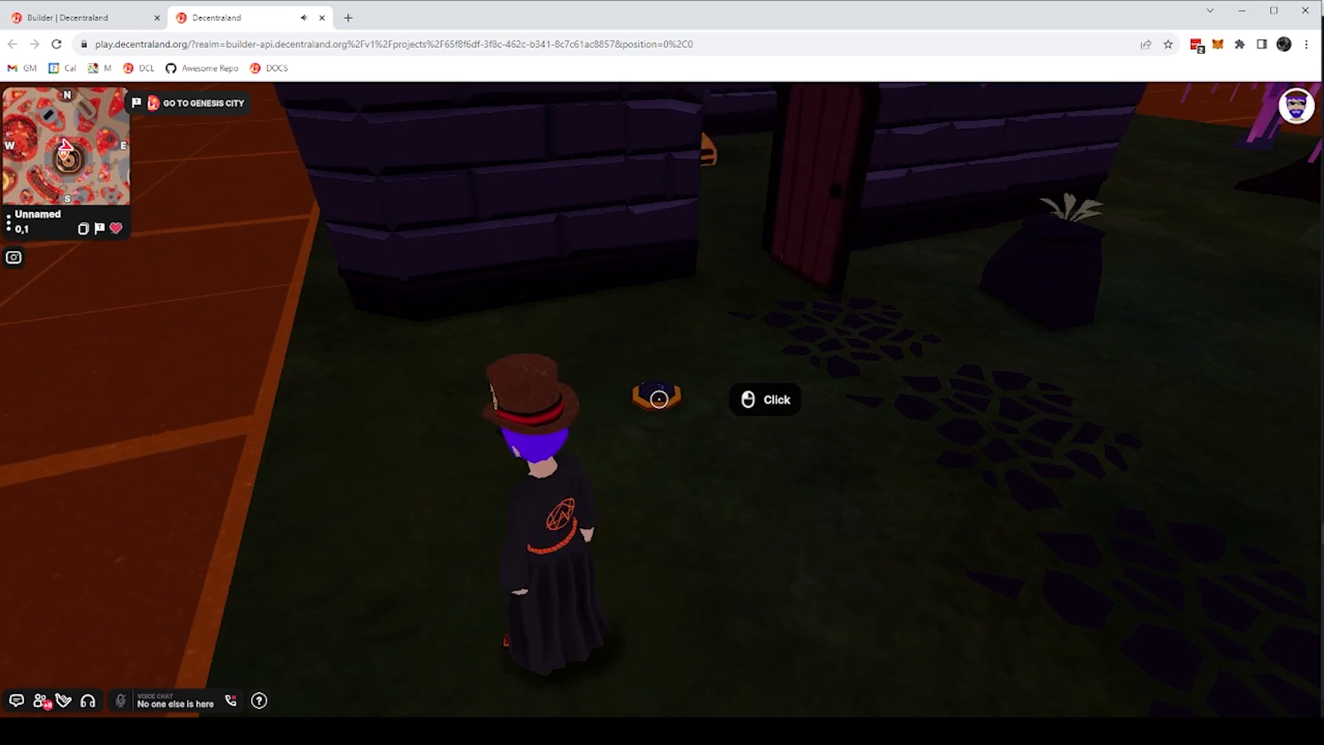
{"action": "left_click", "coordinate": [659, 399]}
{"action": "left_click", "coordinate": [659, 400]}
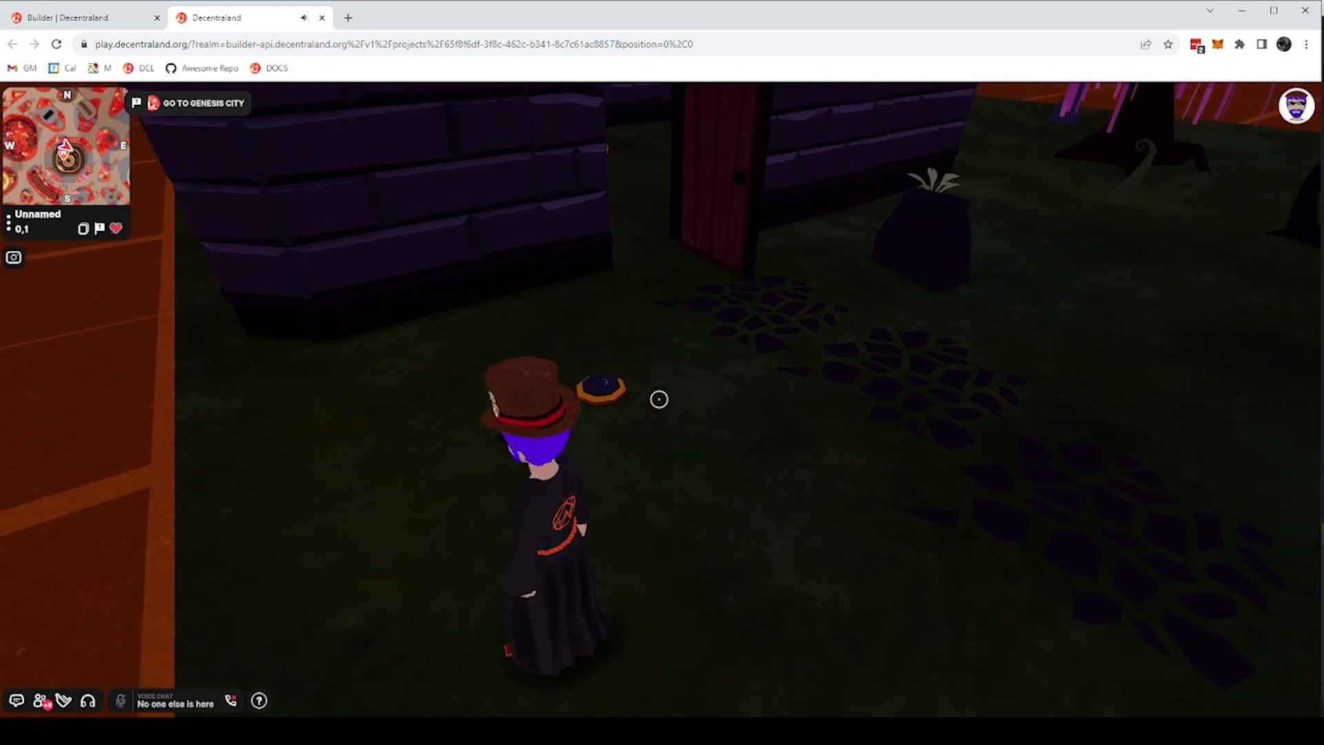
{"action": "key", "text": "Escape"}
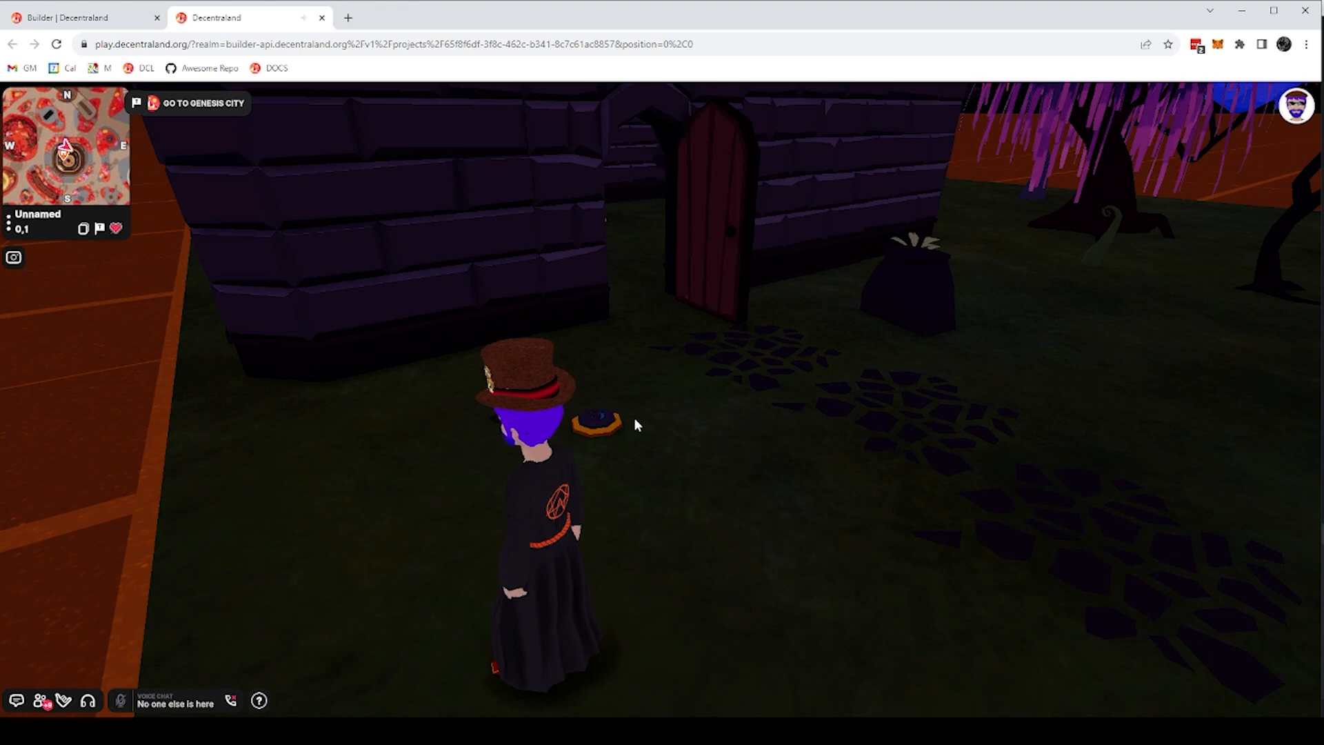
Return to the Builder and add a condition to the Black Button's On Click trigger requiring Wooden Door 1's state to be Closed
{"action": "left_click", "coordinate": [68, 17]}
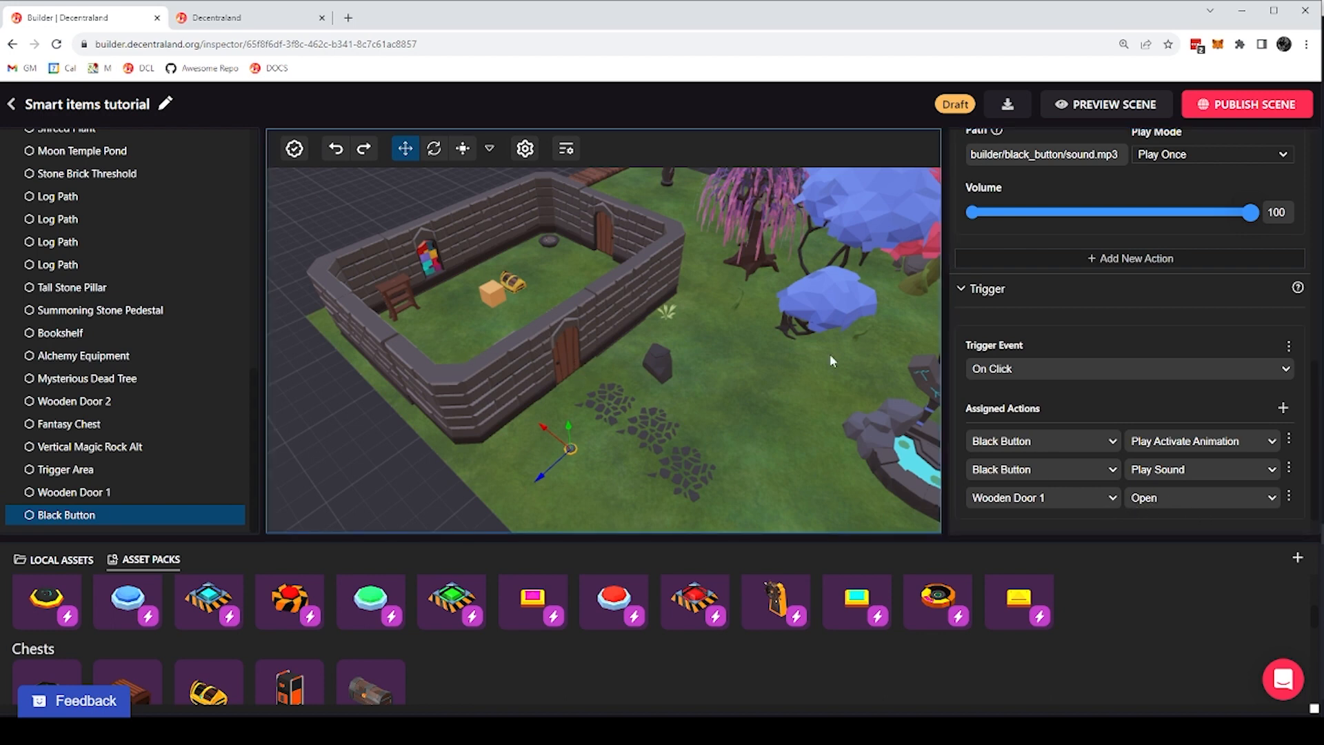
{"action": "left_click", "coordinate": [1289, 347]}
{"action": "left_click", "coordinate": [1192, 374]}
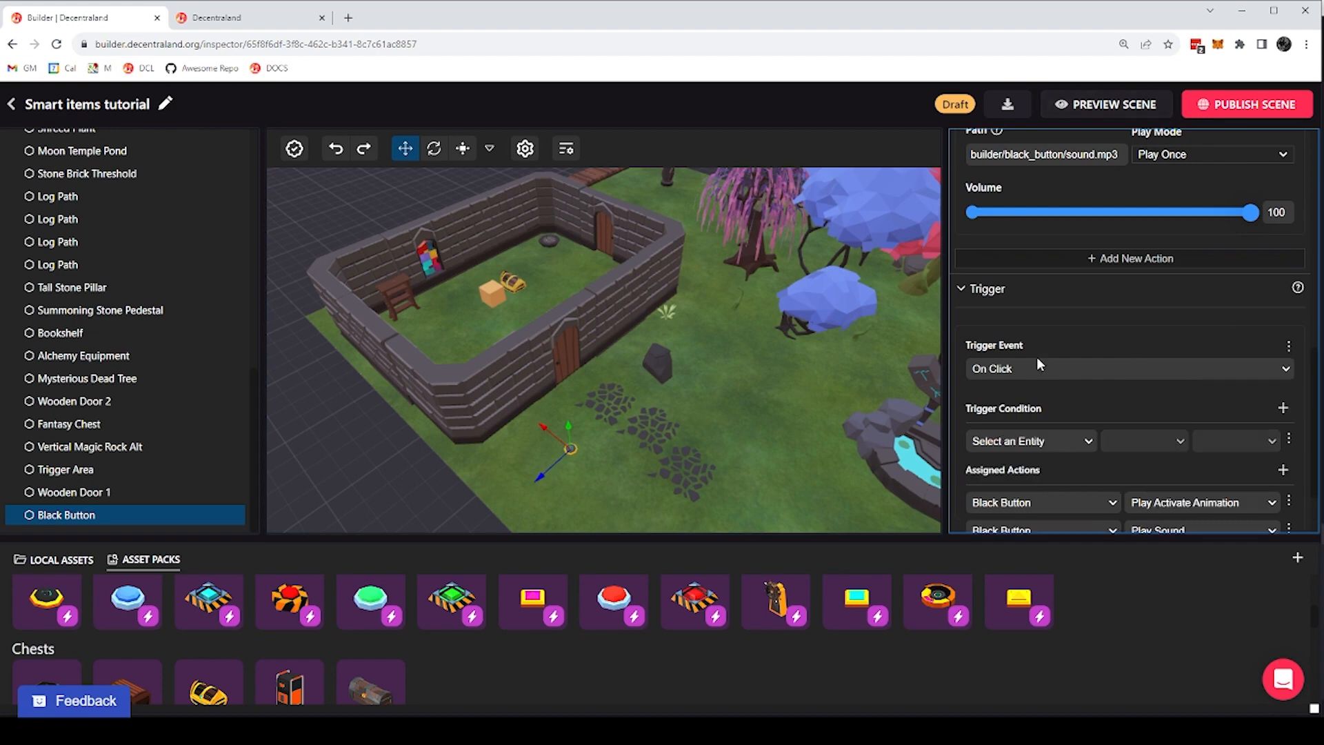
{"action": "left_click", "coordinate": [1086, 443]}
{"action": "left_click", "coordinate": [1029, 512]}
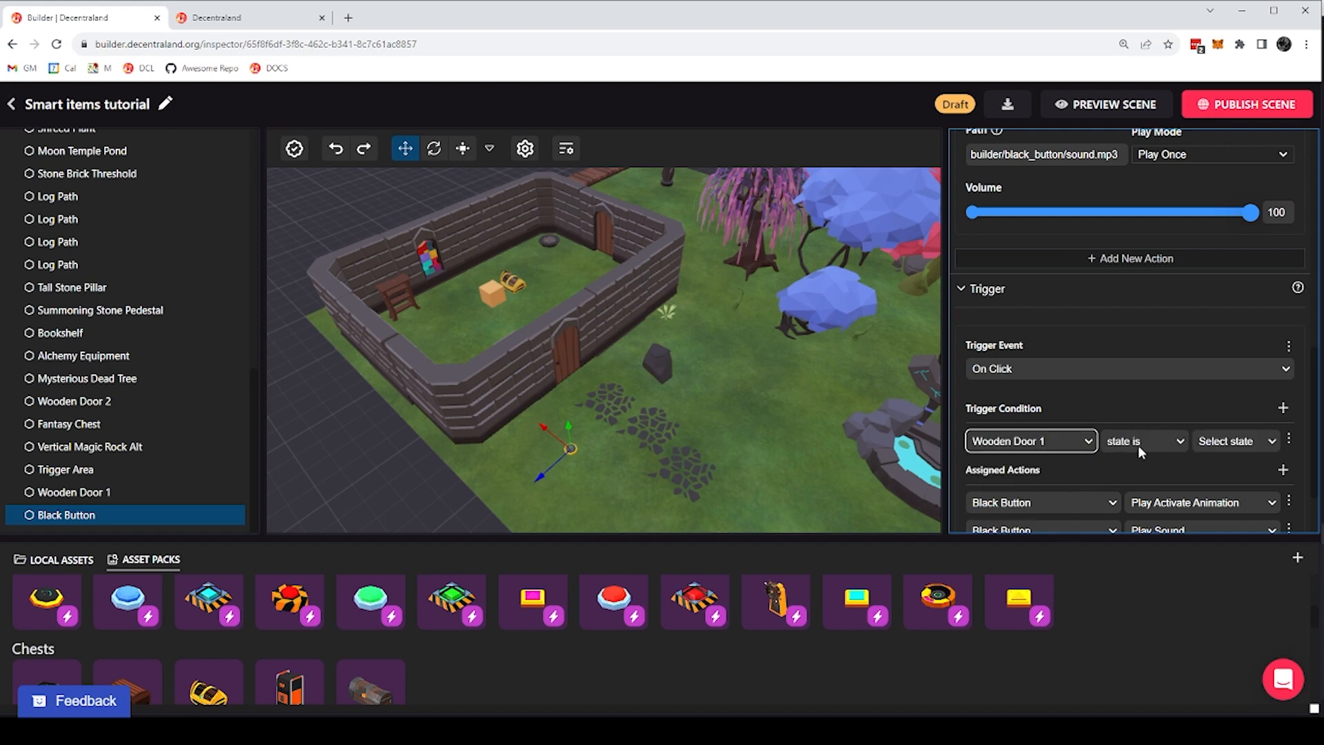
{"action": "left_click", "coordinate": [1235, 440]}
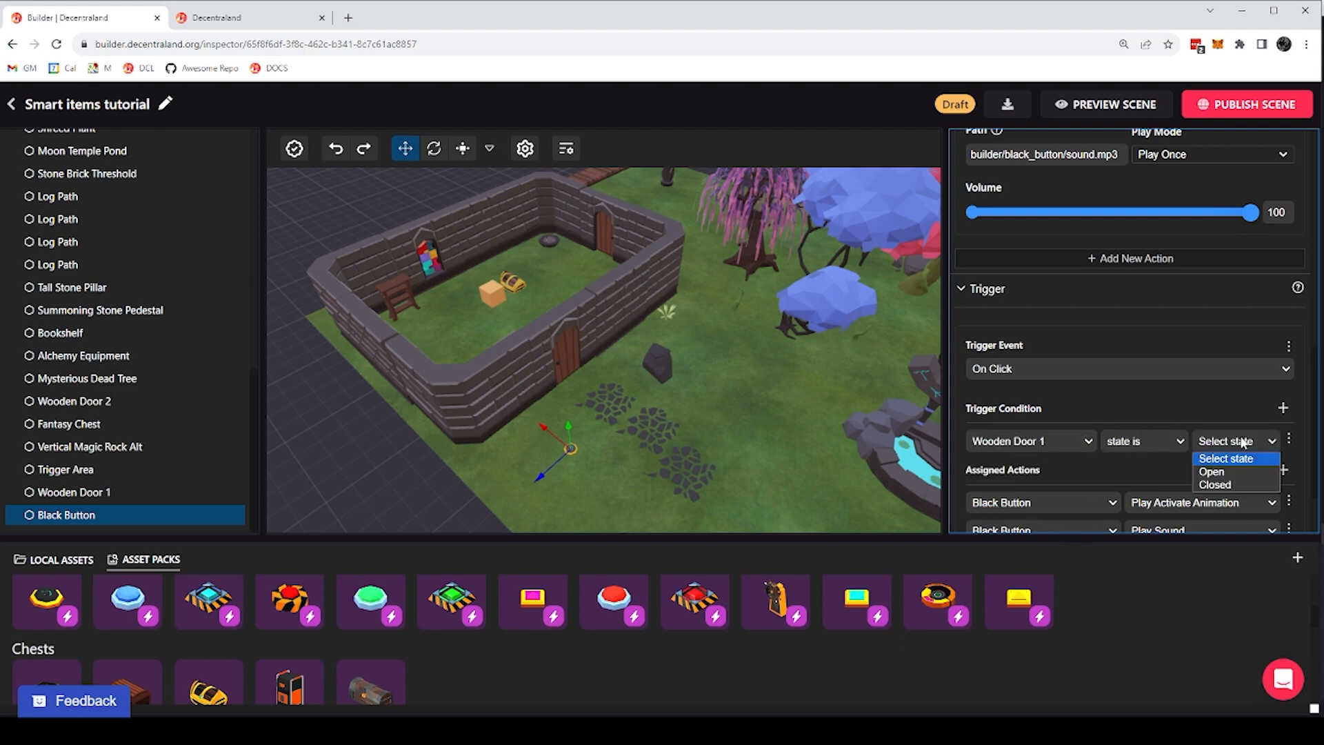
{"action": "left_click", "coordinate": [1224, 486]}
Add a second On Click trigger event to the Black Button with the condition that Wooden Door 1's state is Open
{"action": "scroll", "coordinate": [1194, 407], "scroll_direction": "down", "scroll_amount": 2}
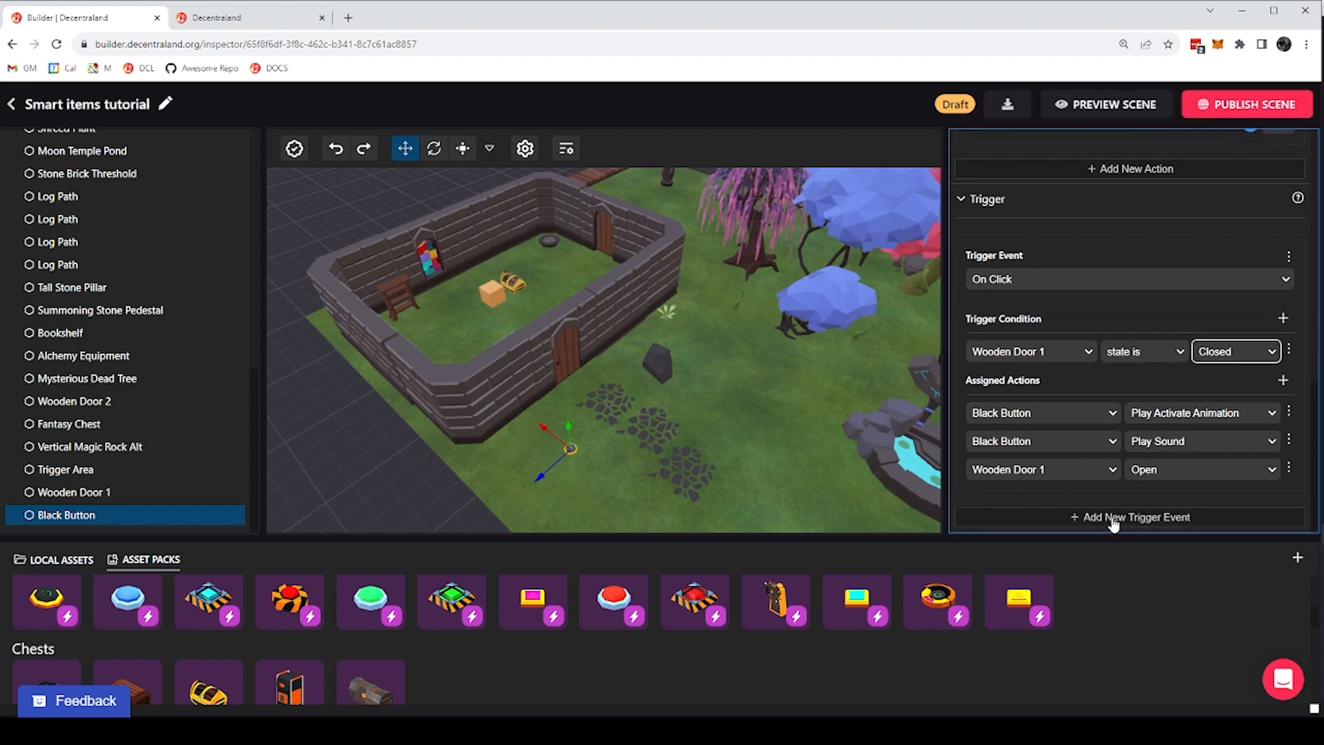
{"action": "left_click", "coordinate": [1090, 519]}
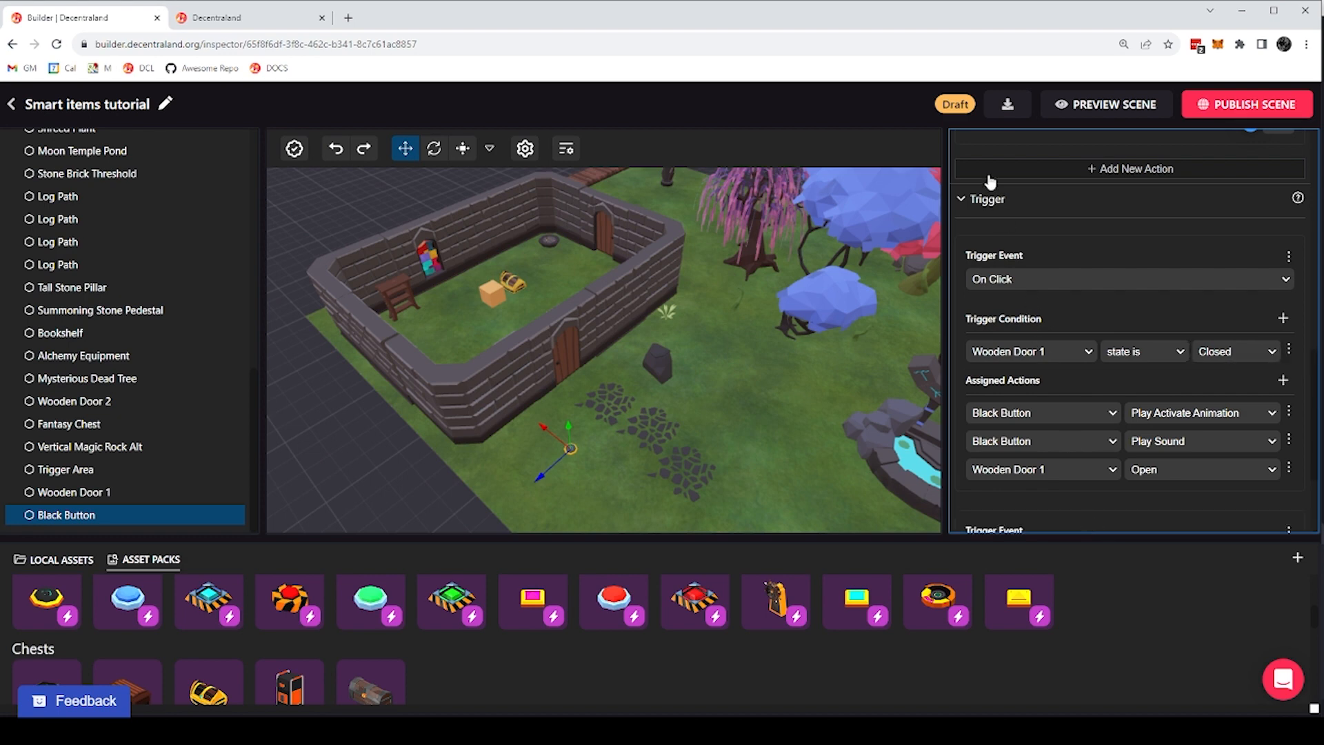
{"action": "scroll", "coordinate": [1056, 306], "scroll_direction": "down", "scroll_amount": 2}
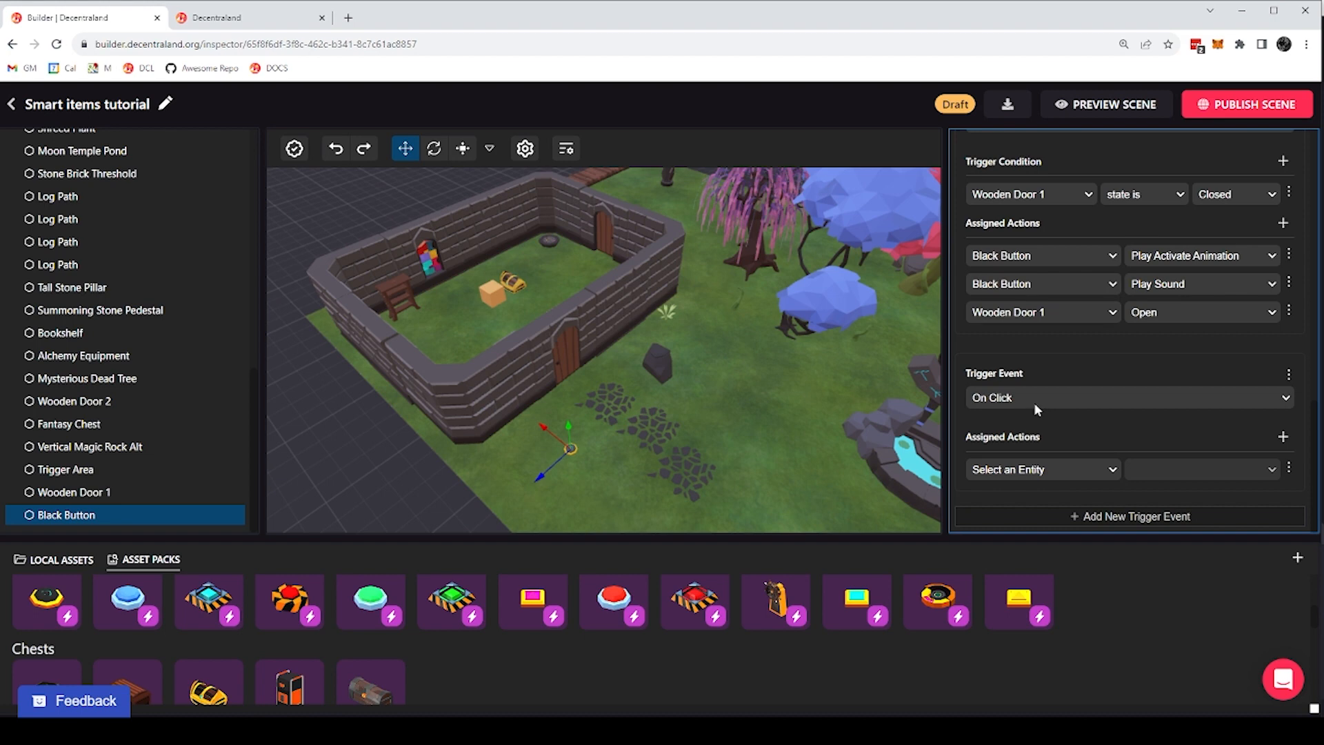
{"action": "left_click", "coordinate": [1288, 375]}
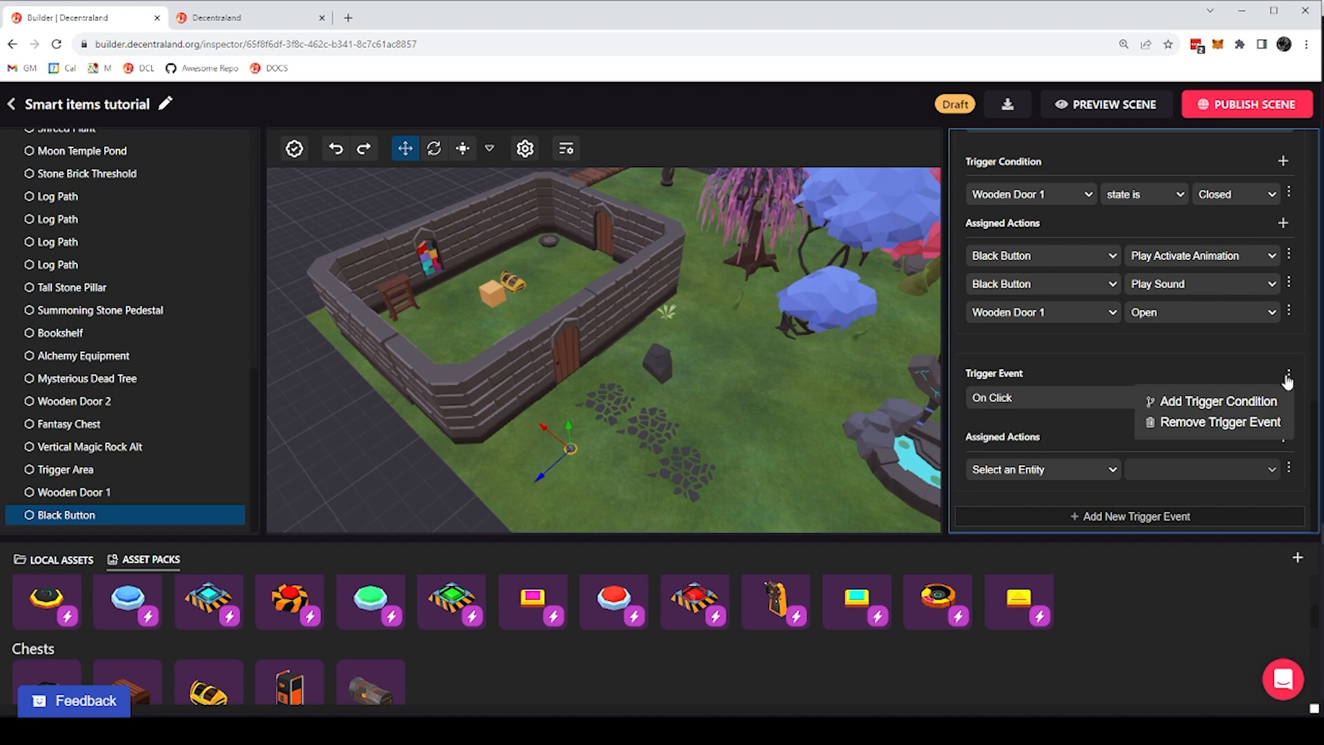
{"action": "left_click", "coordinate": [1207, 404]}
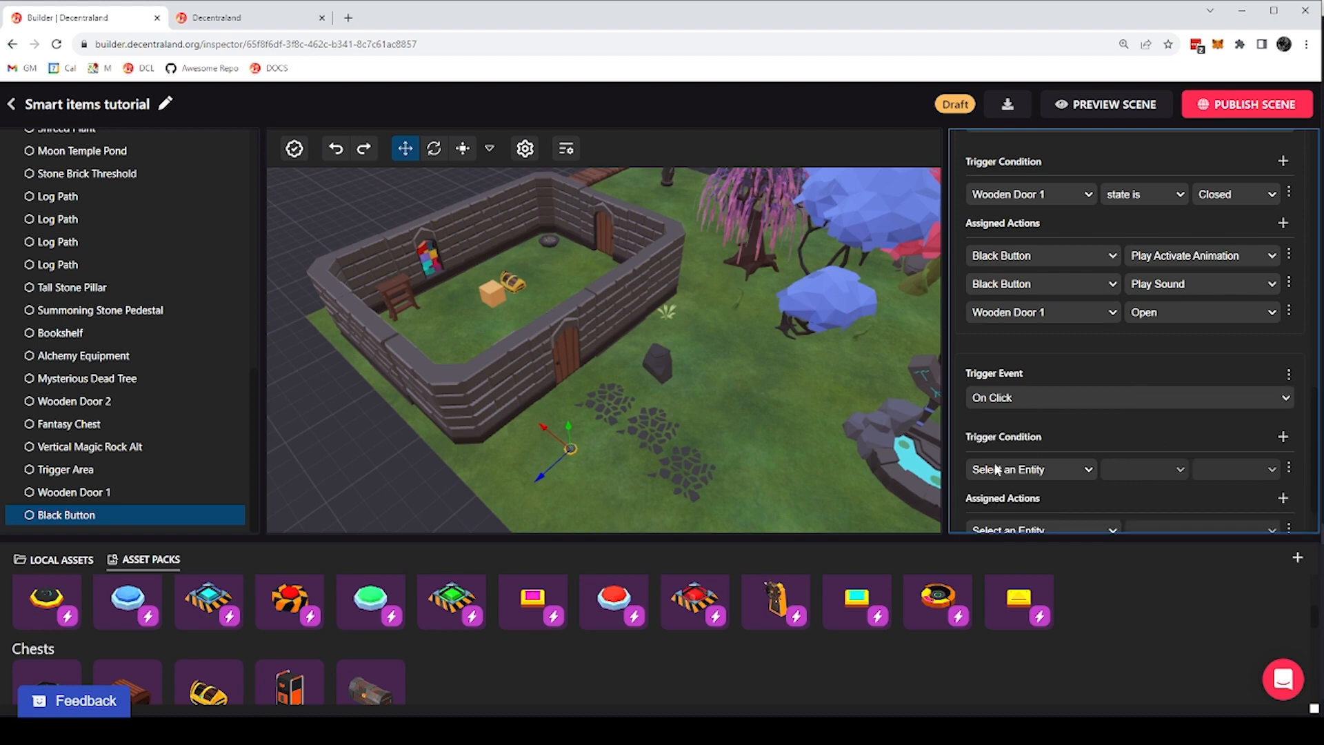
{"action": "left_click", "coordinate": [1086, 473]}
{"action": "left_click", "coordinate": [1008, 539]}
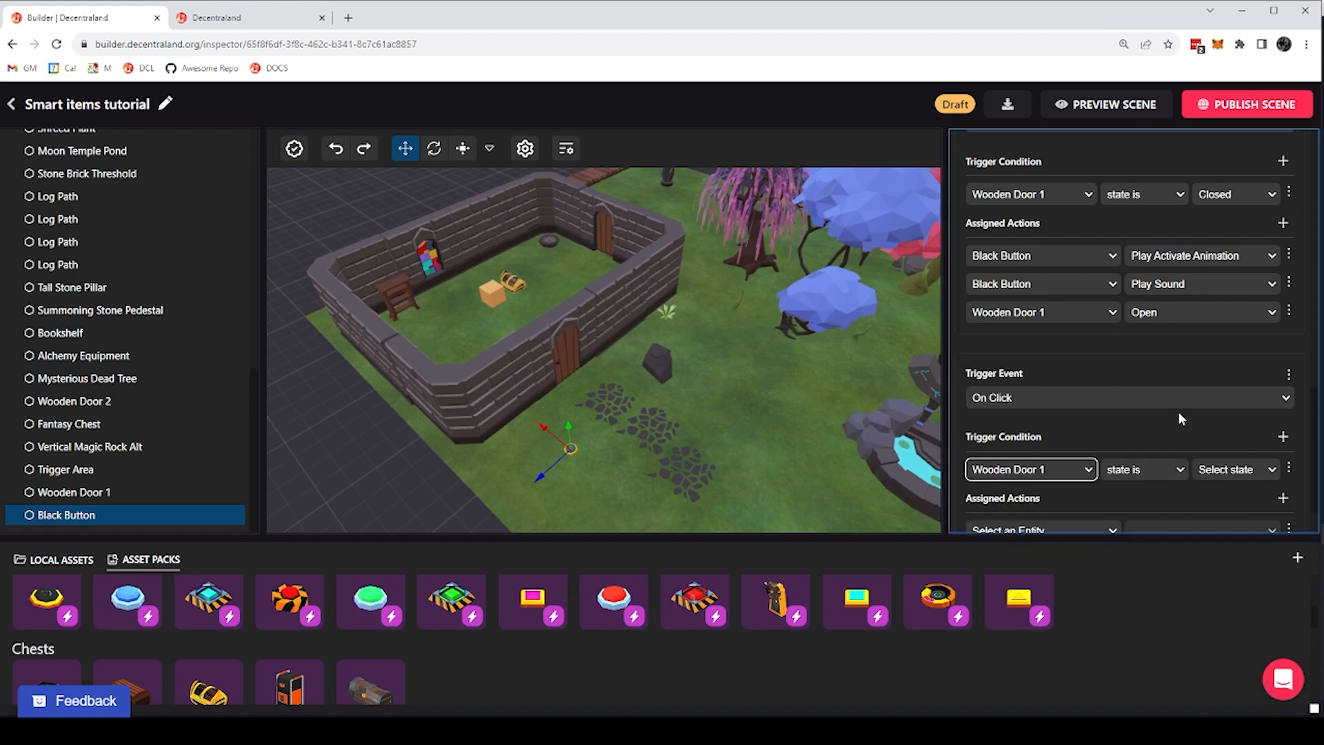
{"action": "left_click", "coordinate": [1240, 476]}
{"action": "left_click", "coordinate": [1218, 498]}
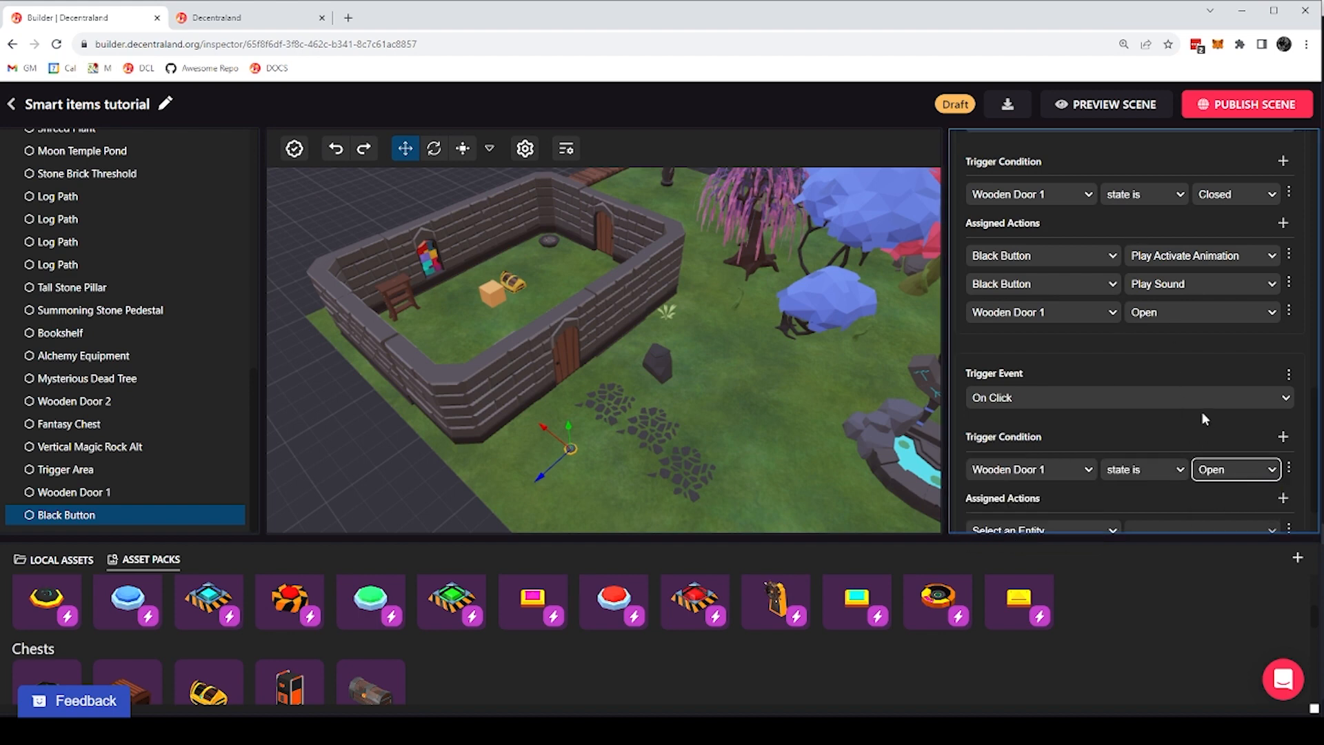
Assign Wooden Door 1's Close action to the second On Click trigger and compare it with the first trigger
{"action": "scroll", "coordinate": [1195, 443], "scroll_direction": "down", "scroll_amount": 1}
{"action": "left_click", "coordinate": [1086, 469]}
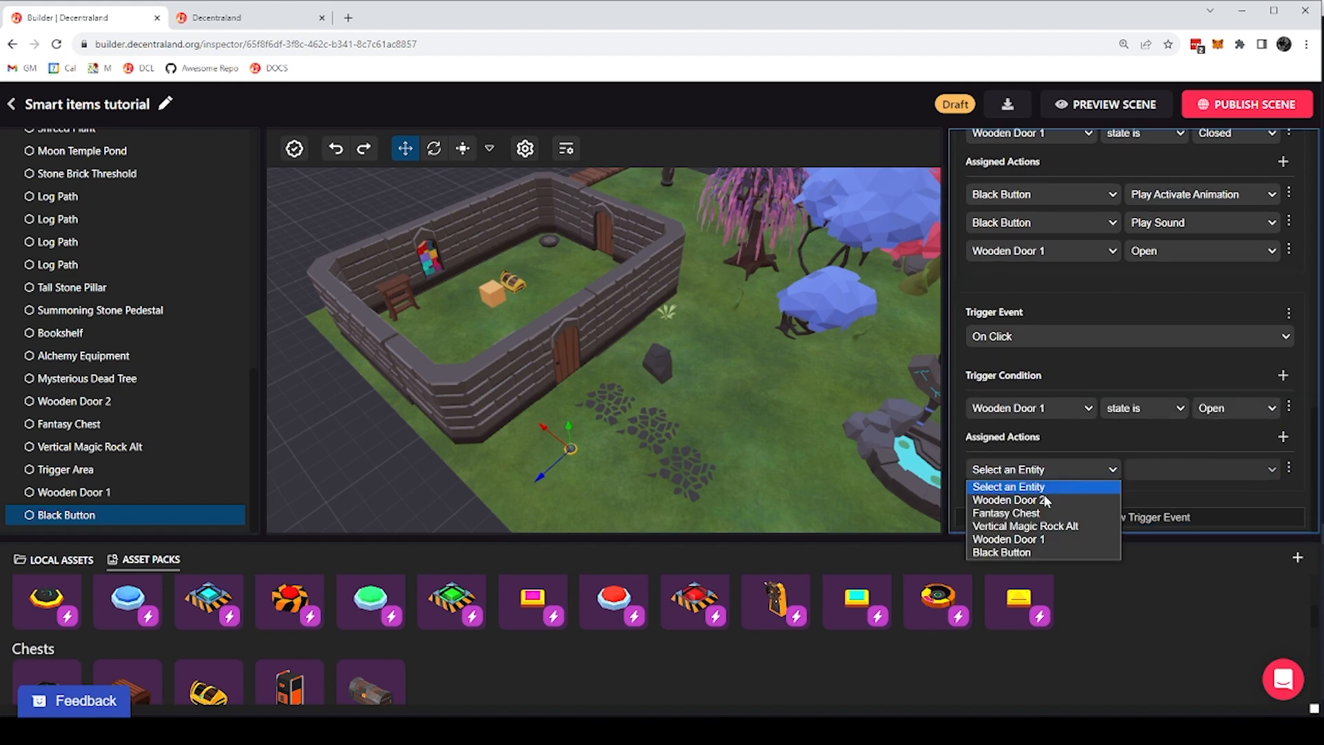
{"action": "left_click", "coordinate": [1008, 540]}
{"action": "left_click", "coordinate": [1181, 470]}
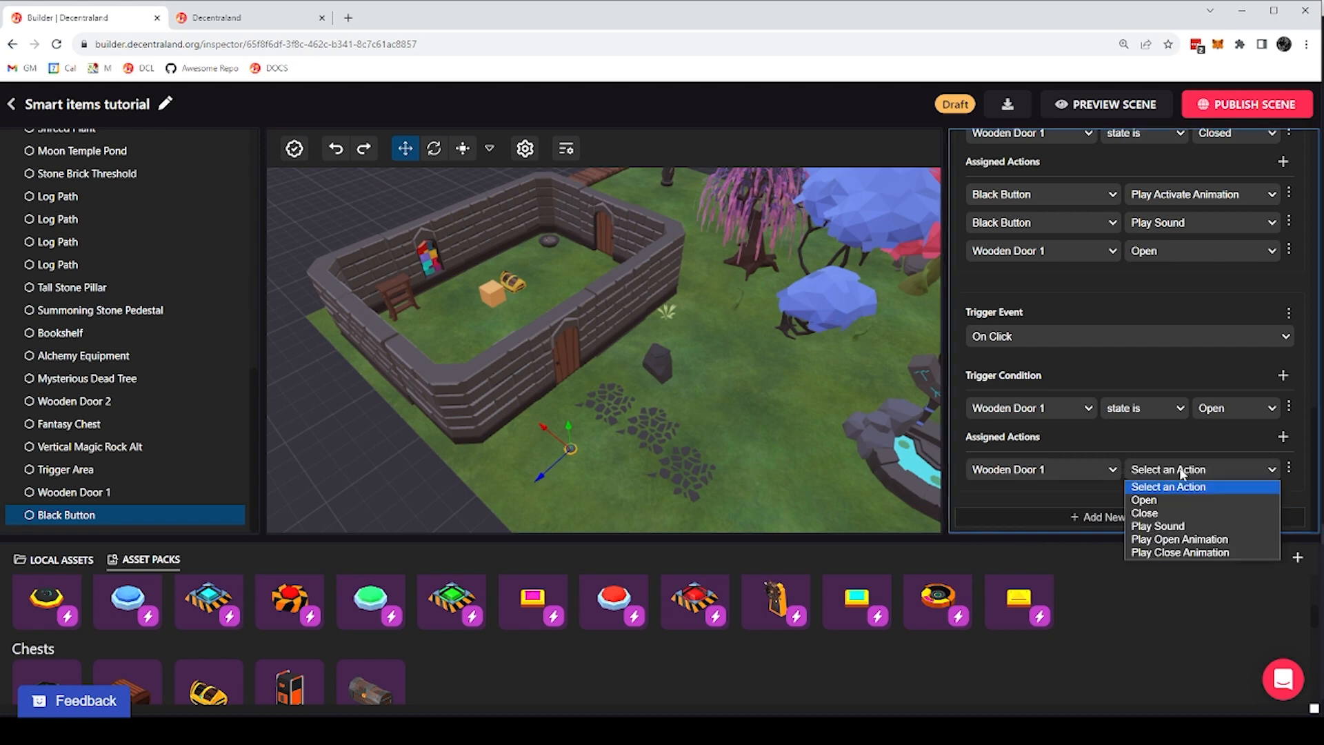
{"action": "left_click", "coordinate": [1151, 514]}
{"action": "scroll", "coordinate": [1159, 434], "scroll_direction": "up", "scroll_amount": 1}
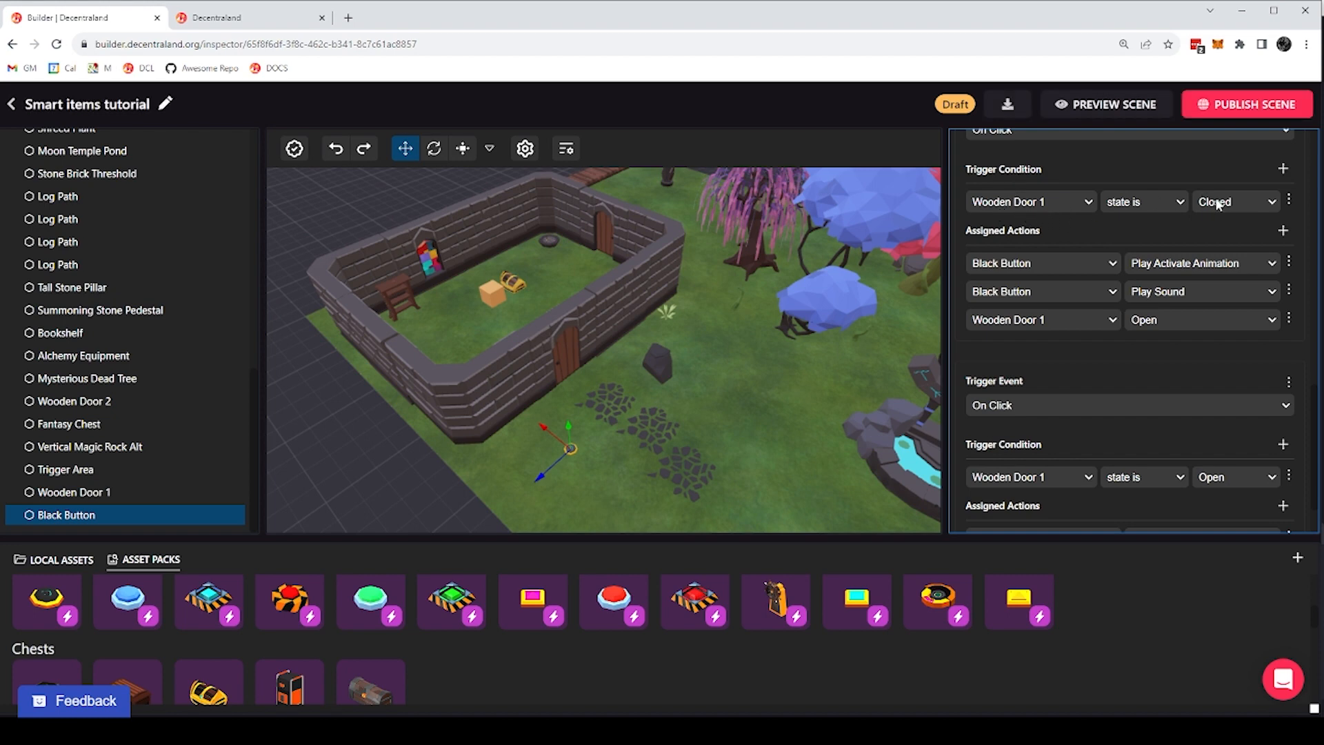
{"action": "scroll", "coordinate": [1149, 322], "scroll_direction": "down", "scroll_amount": 1}
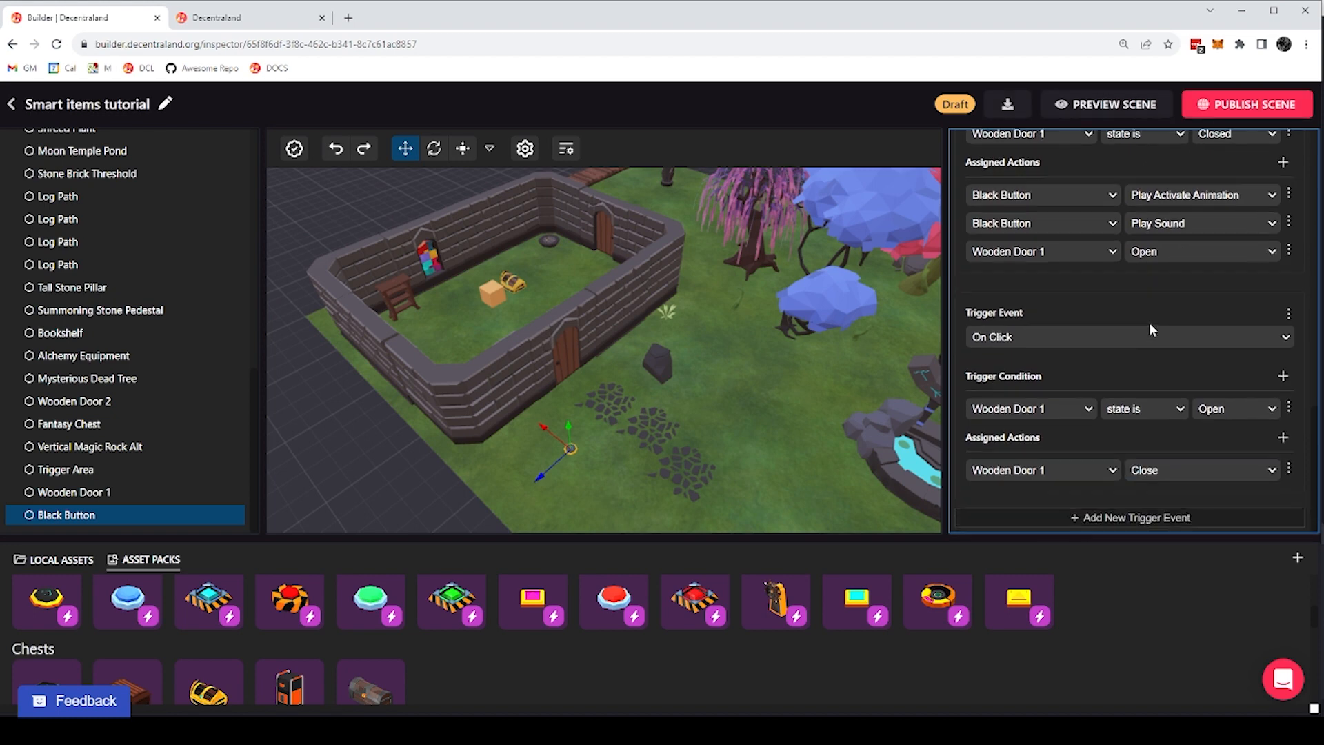
{"action": "scroll", "coordinate": [1071, 201], "scroll_direction": "up", "scroll_amount": 1}
{"action": "scroll", "coordinate": [1157, 324], "scroll_direction": "down", "scroll_amount": 1}
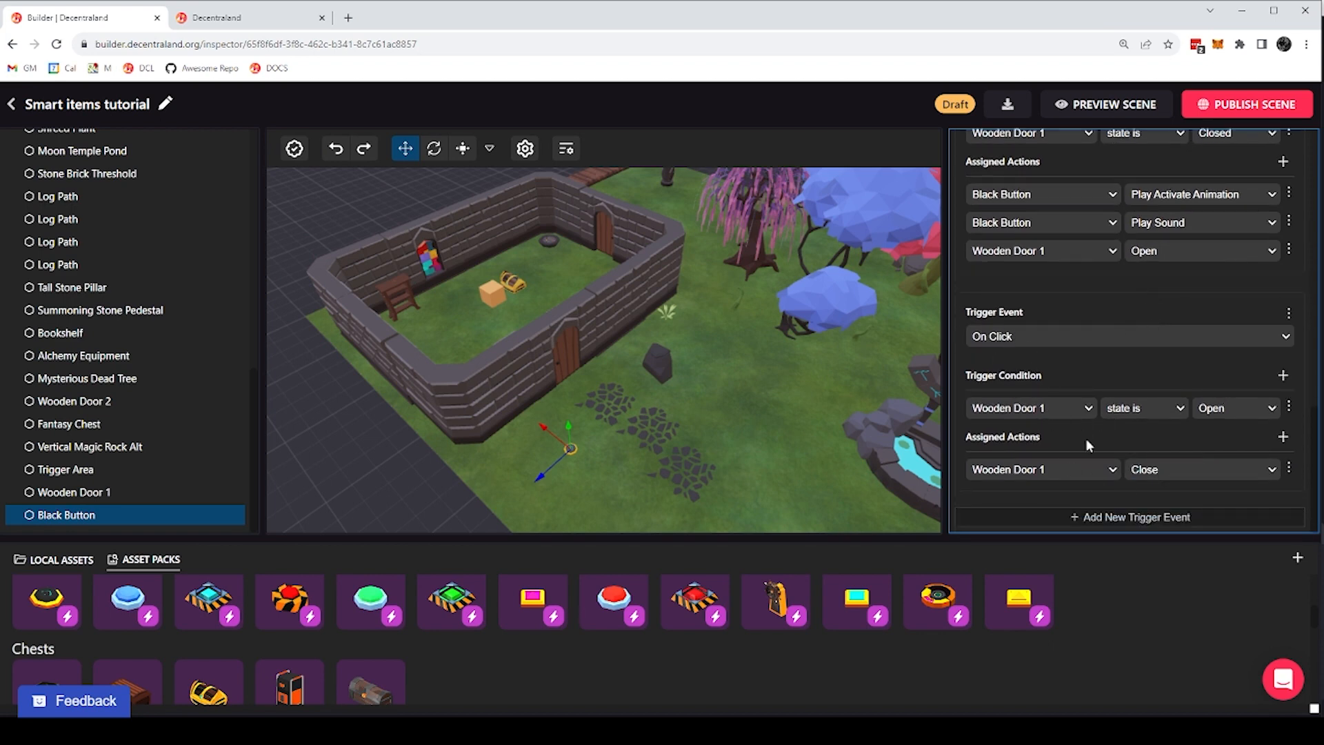
Add the Black Button's Play Activate Animation as another assigned action on the second On Click trigger
{"action": "left_click", "coordinate": [1283, 439]}
{"action": "scroll", "coordinate": [1172, 475], "scroll_direction": "down", "scroll_amount": 1}
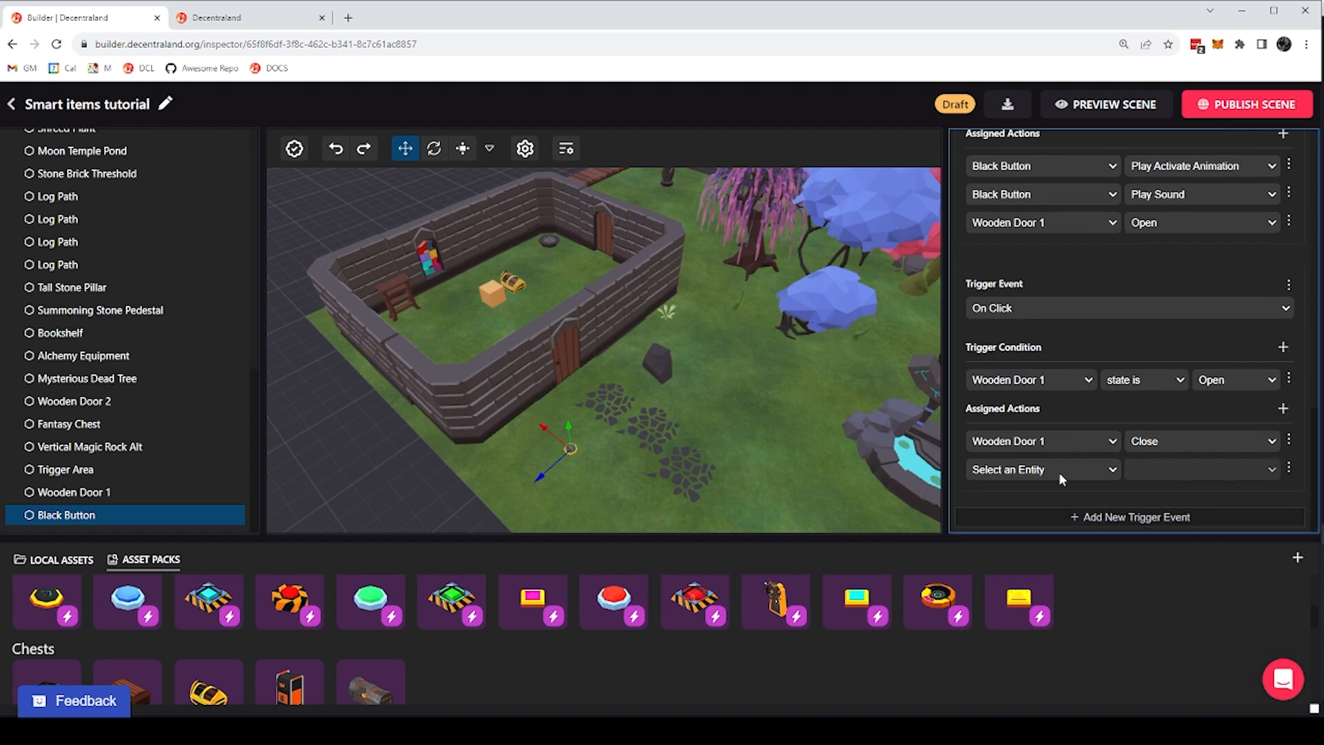
{"action": "left_click", "coordinate": [1061, 472]}
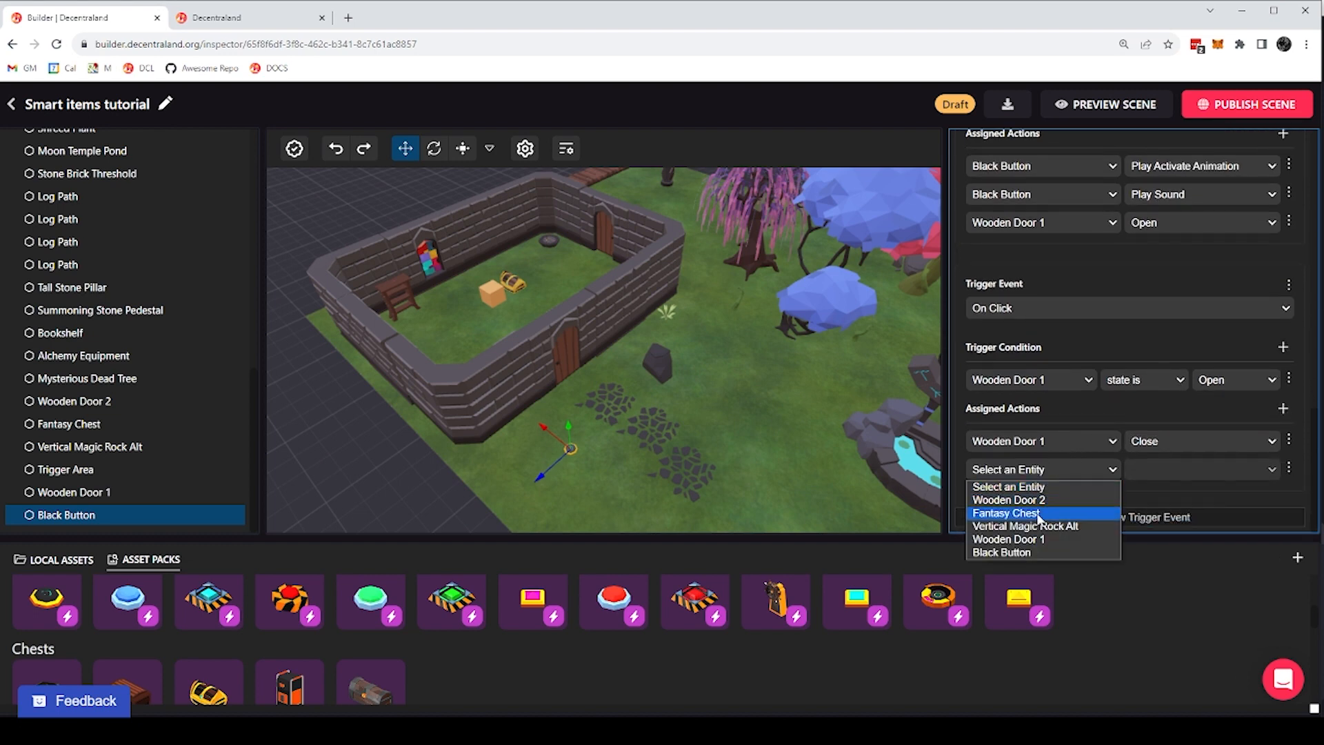
{"action": "left_click", "coordinate": [1028, 552]}
{"action": "left_click", "coordinate": [1187, 474]}
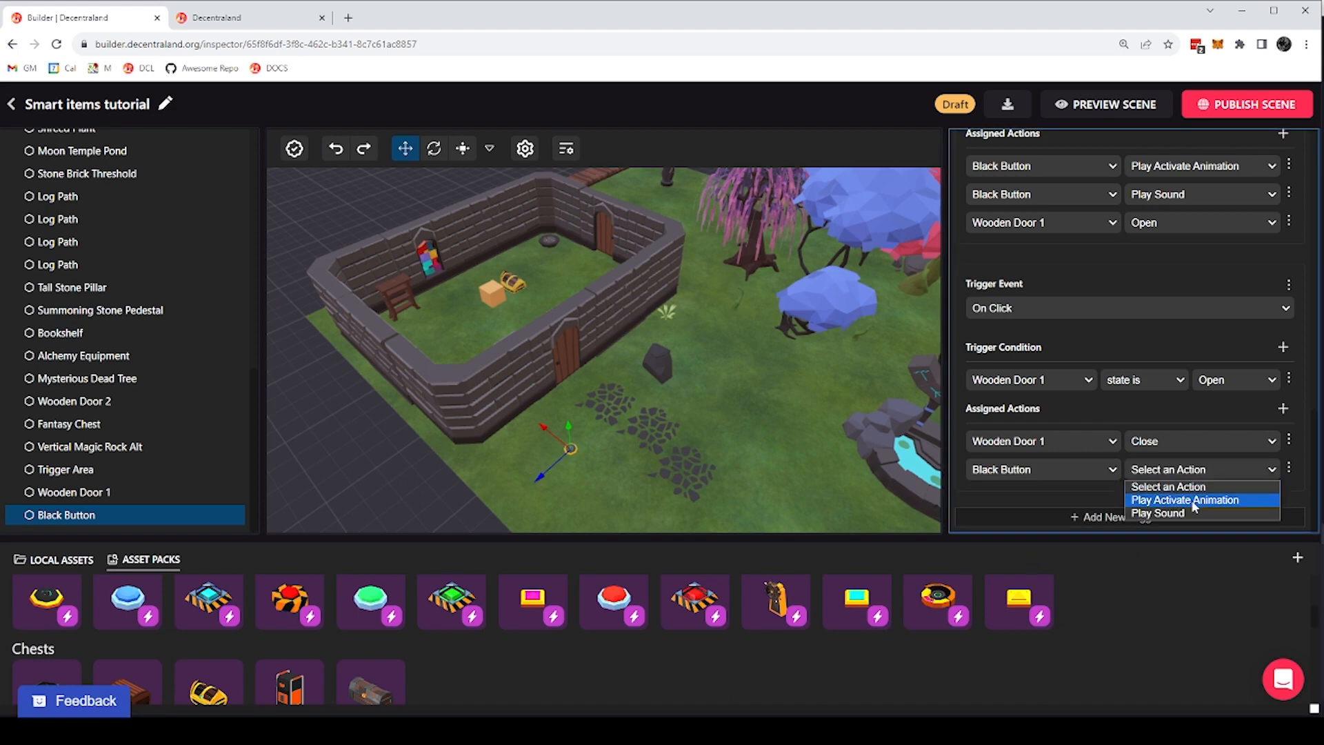
{"action": "left_click", "coordinate": [1195, 502]}
Add the Black Button's Play Sound as a third assigned action on the second On Click trigger
{"action": "left_click", "coordinate": [1283, 409]}
{"action": "left_click", "coordinate": [1073, 499]}
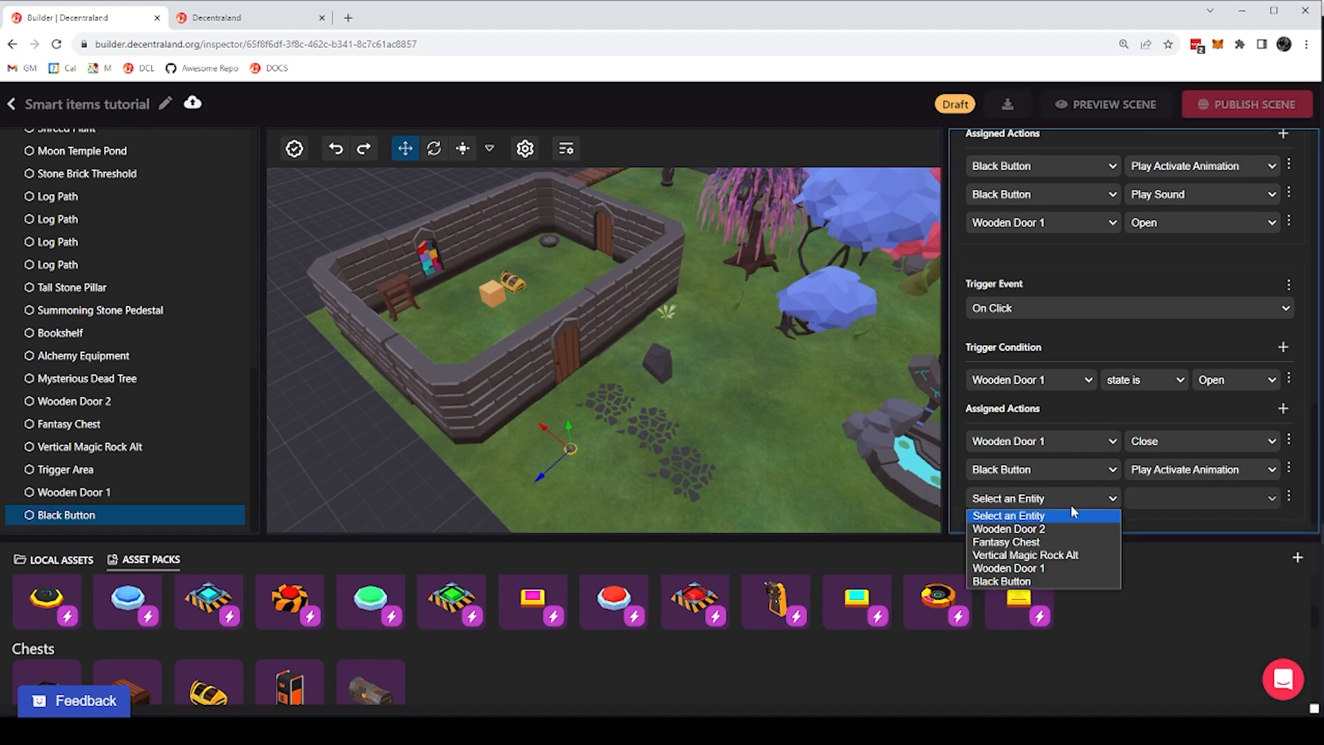
{"action": "left_click", "coordinate": [1014, 582]}
{"action": "left_click", "coordinate": [1201, 498]}
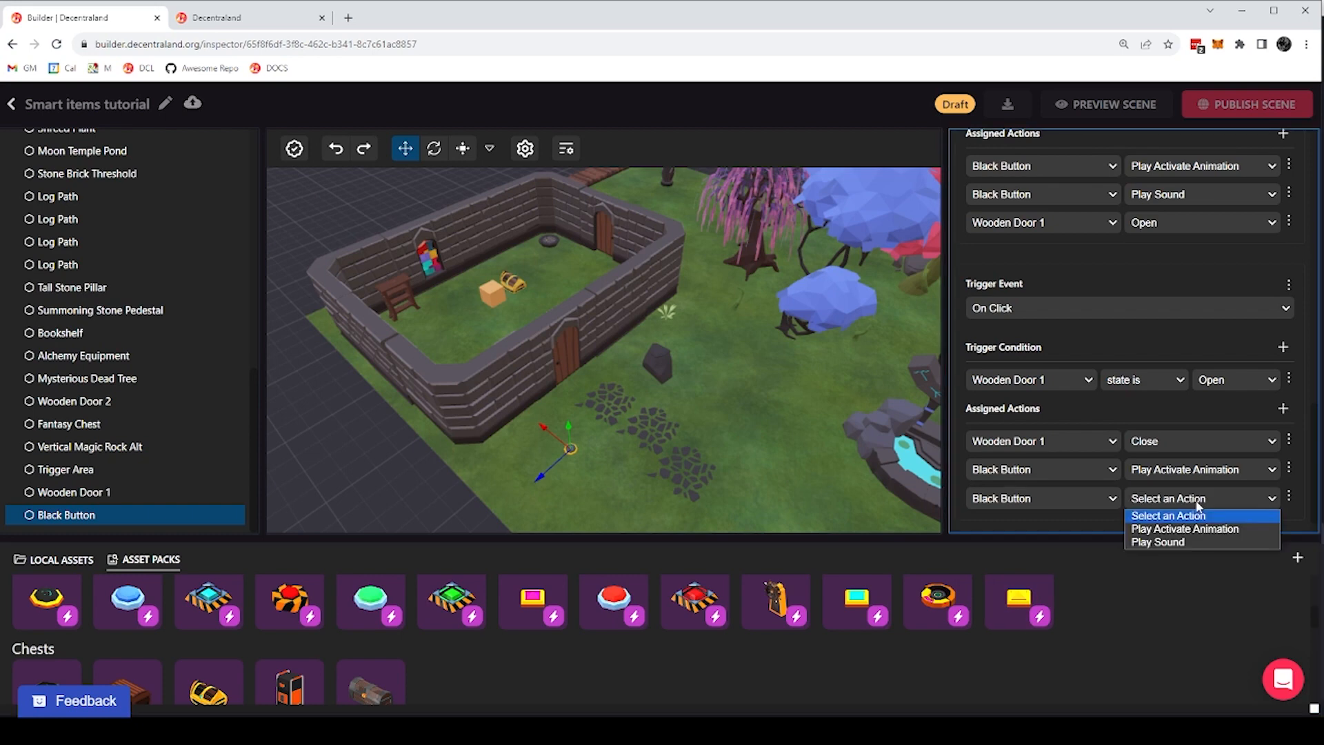
{"action": "left_click", "coordinate": [1159, 543]}
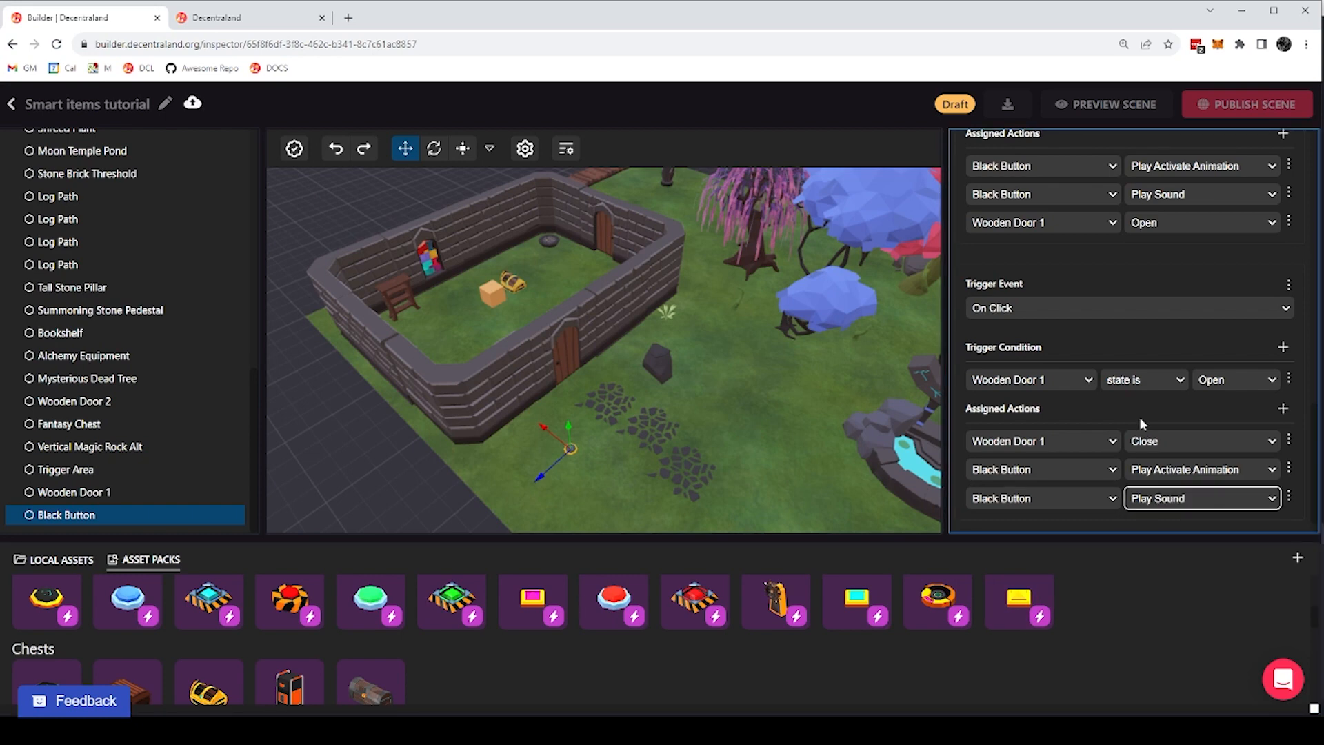
{"action": "left_click", "coordinate": [1163, 406]}
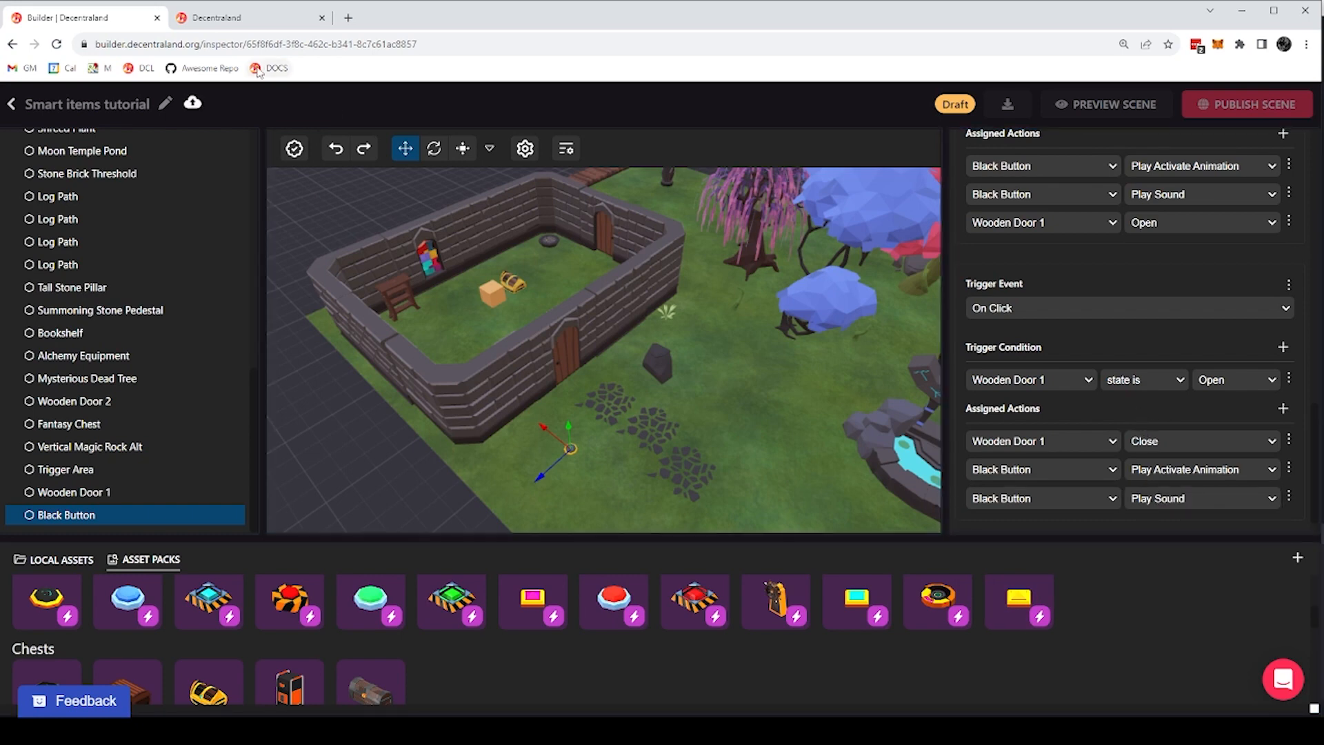
Close the old scene preview, launch a fresh one and walk the avatar up to the Black Button near the stone building
{"action": "left_click", "coordinate": [322, 17]}
{"action": "left_click", "coordinate": [588, 363]}
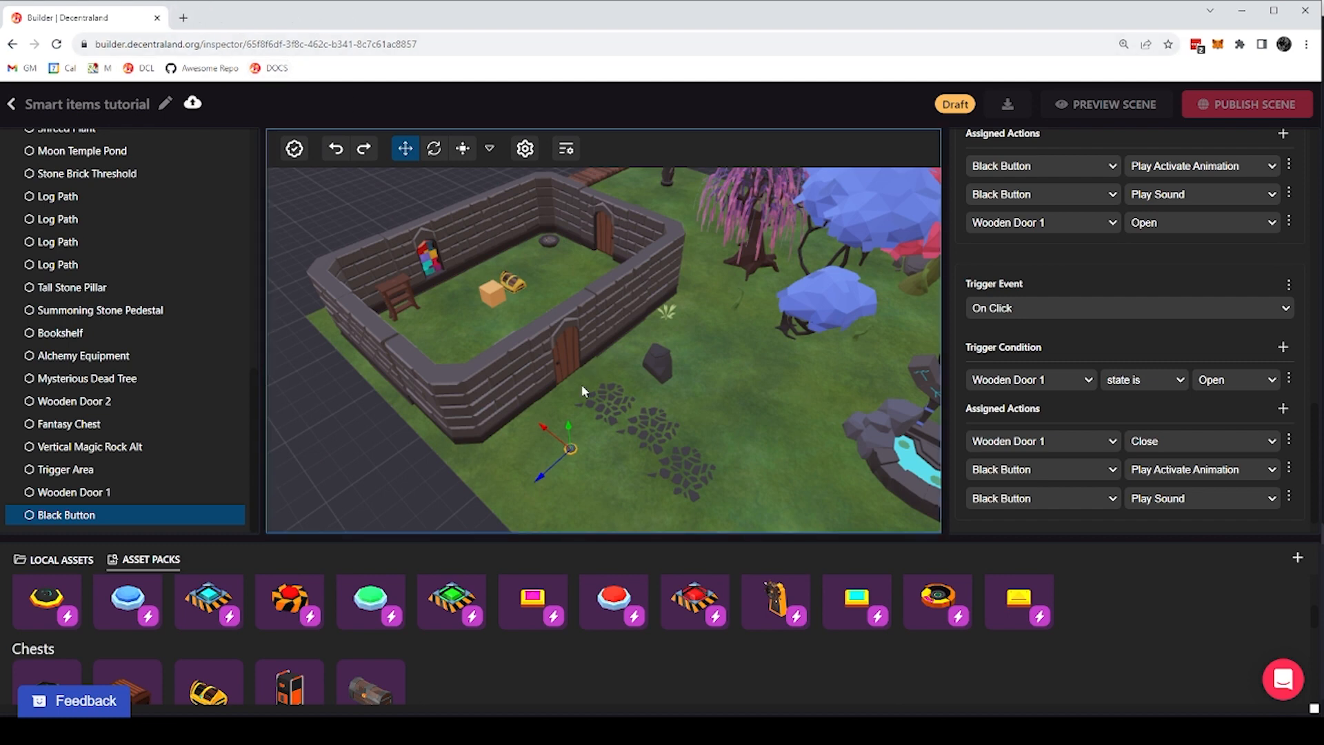
{"action": "left_click", "coordinate": [1094, 111]}
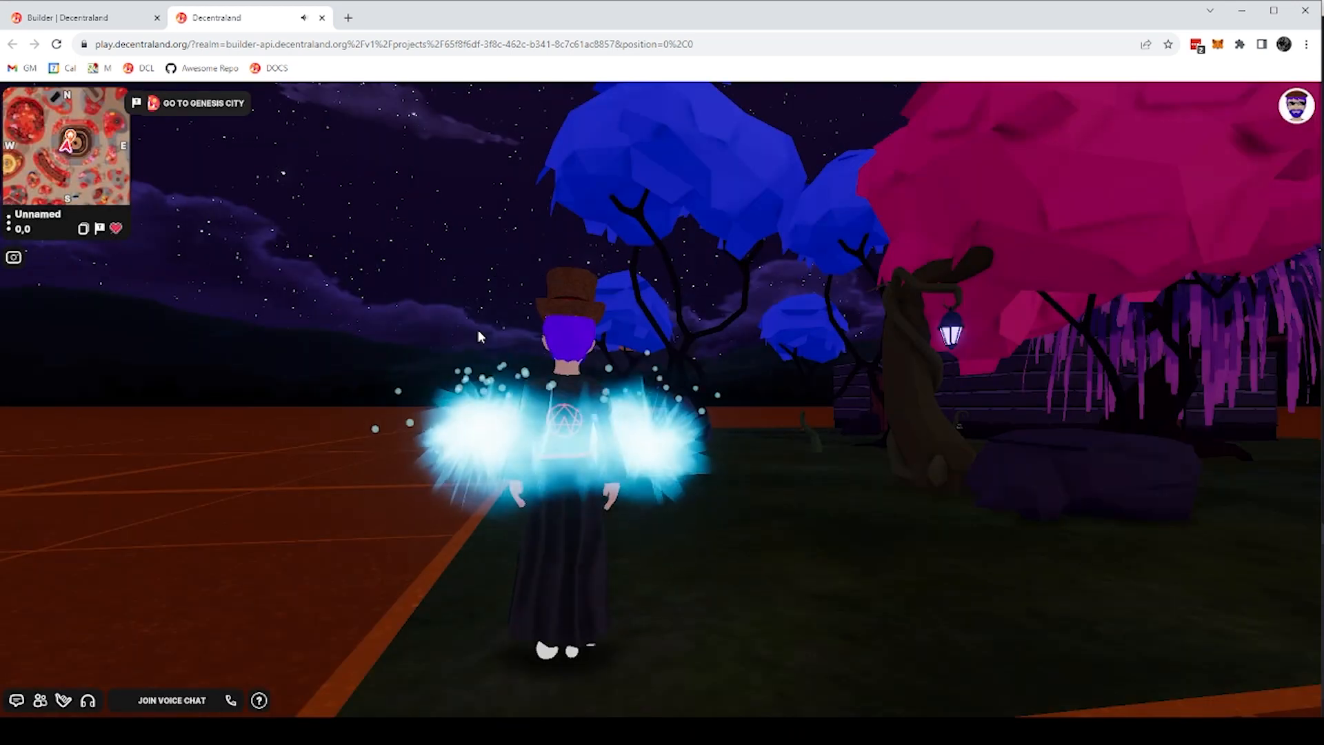
{"action": "left_click", "coordinate": [478, 331]}
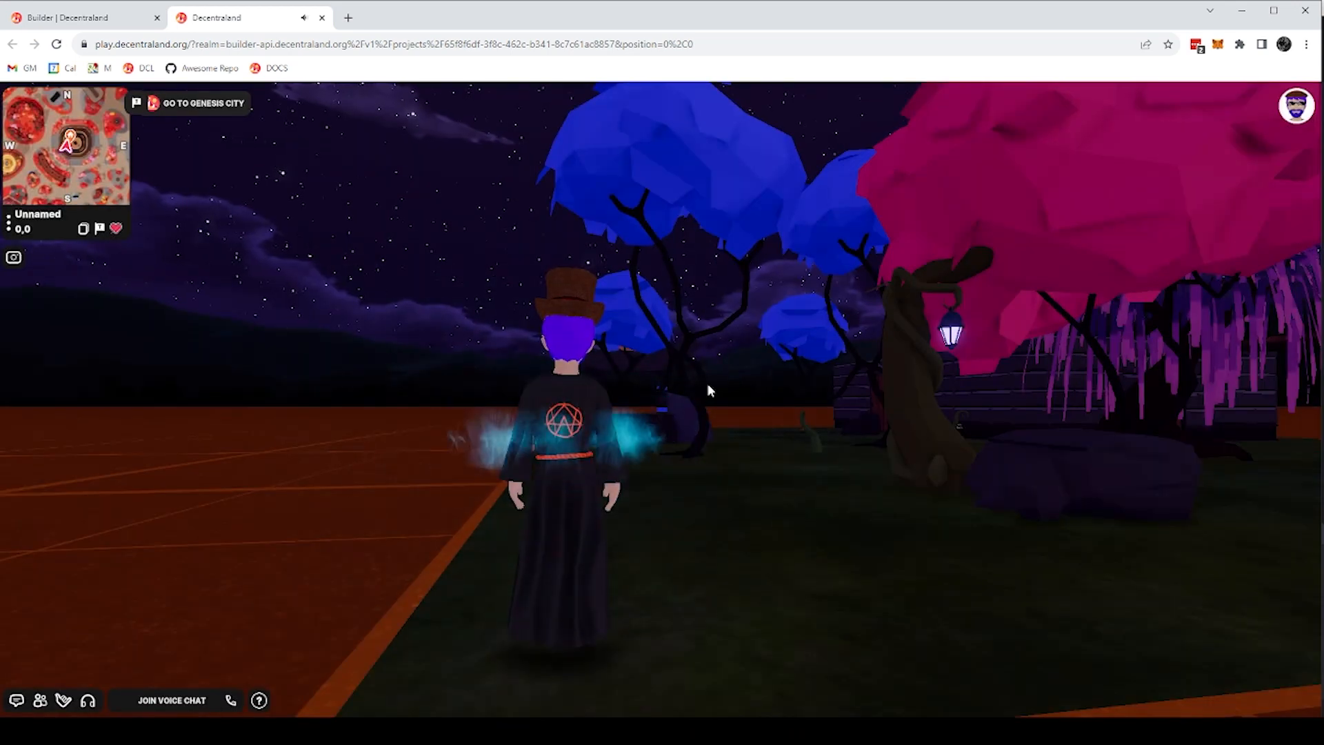
{"action": "key", "text": "w"}
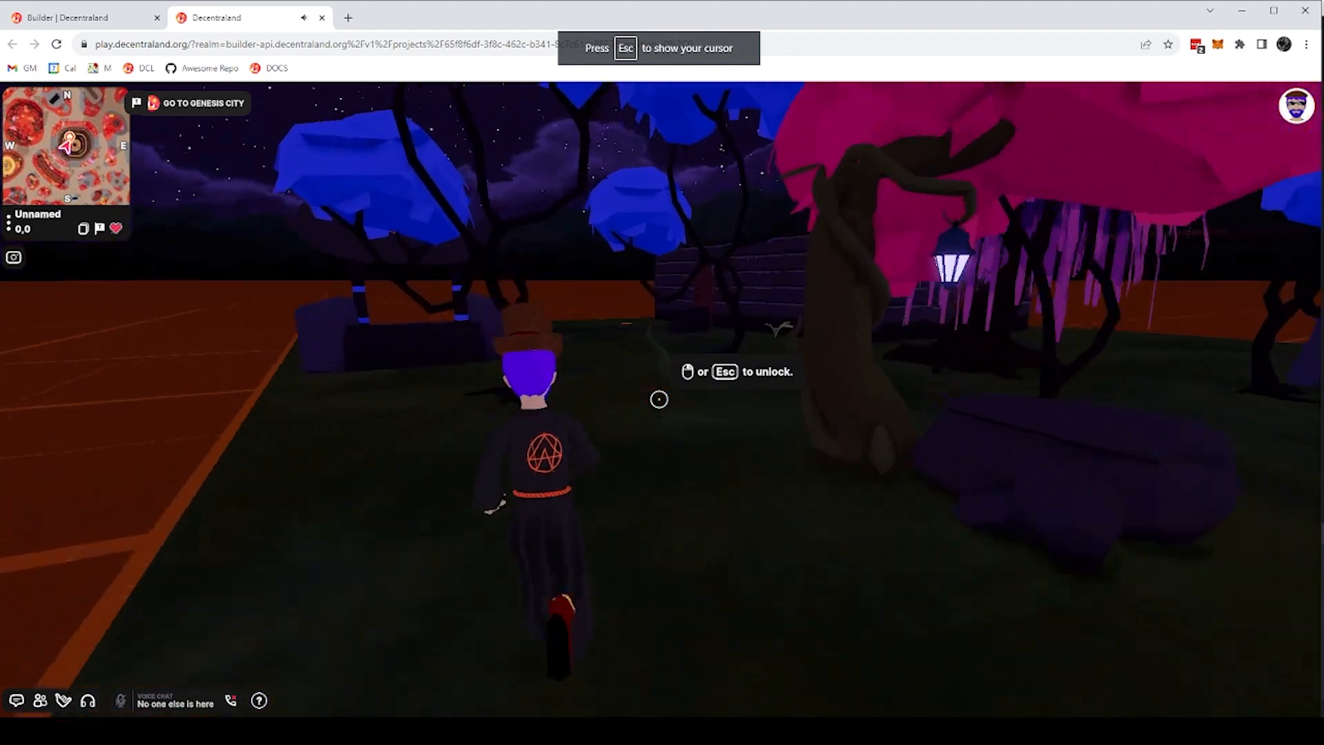
{"action": "key", "text": "w"}
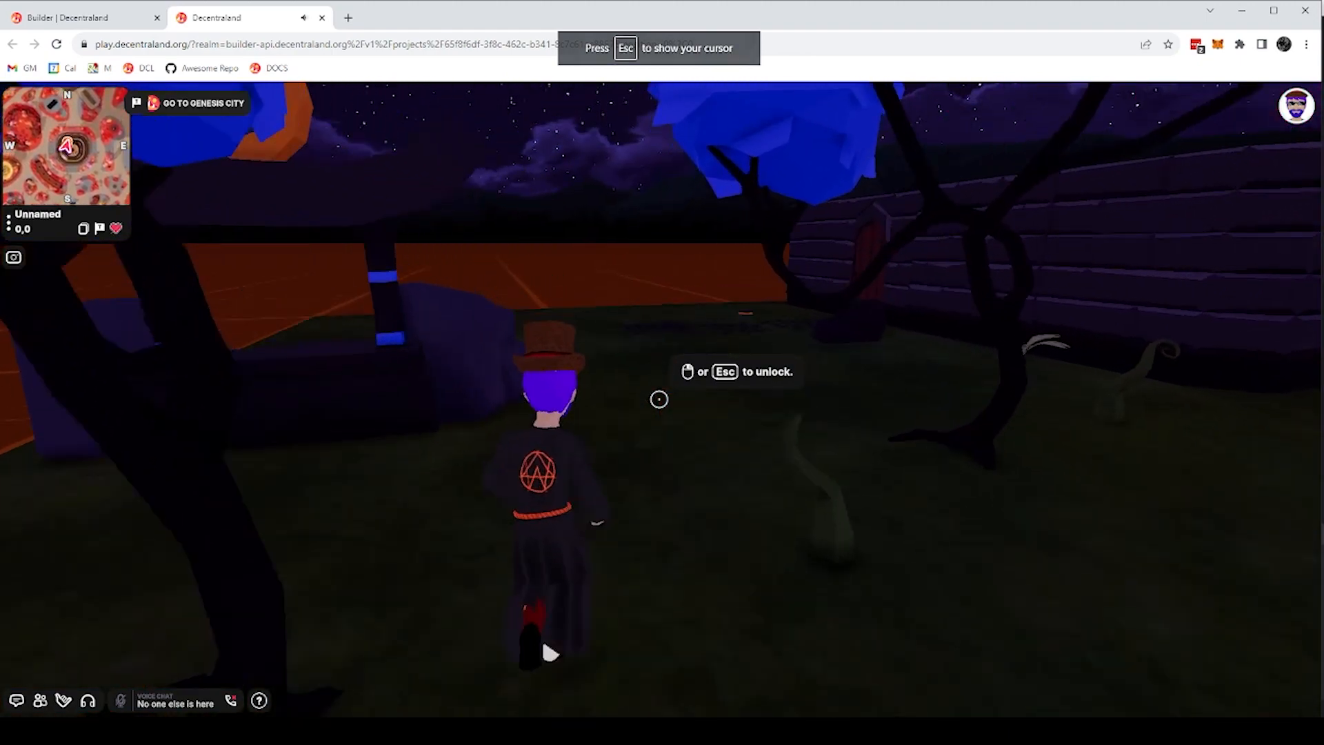
{"action": "key", "text": "w"}
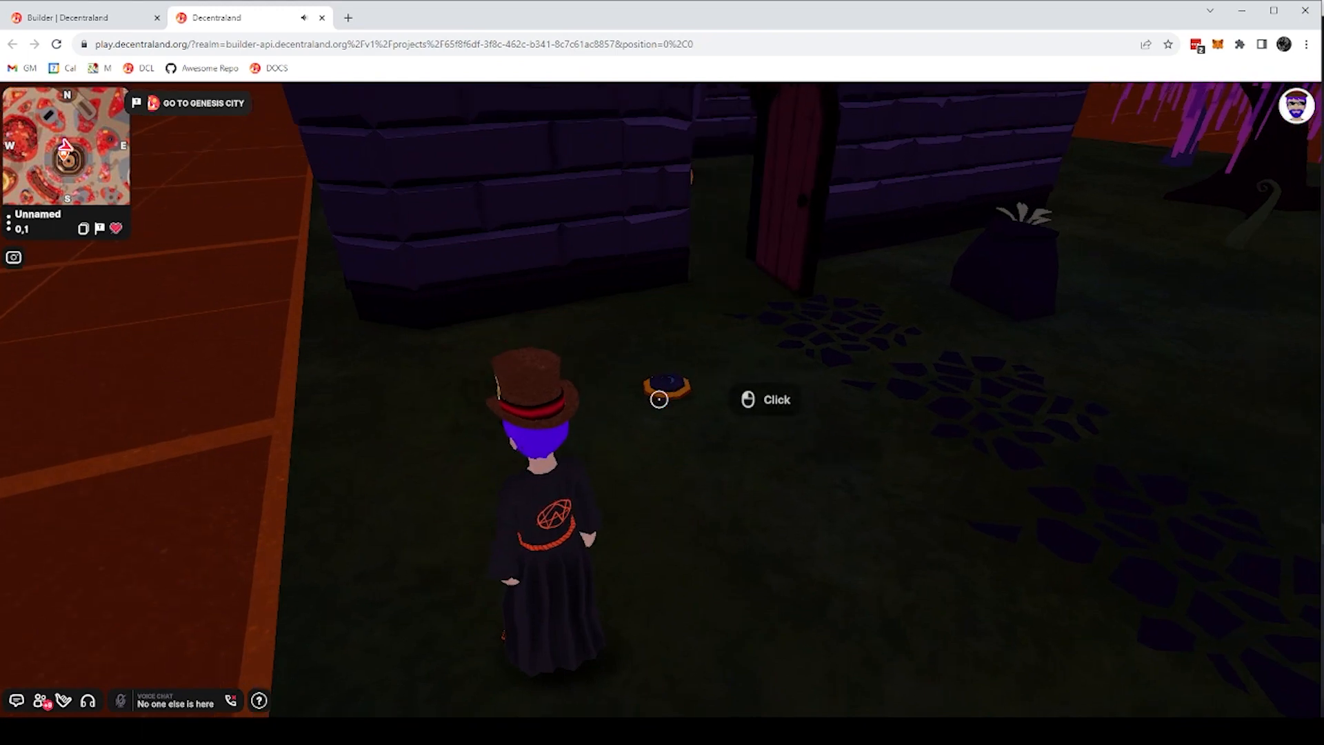
Test the Black Button several times to open and close Wooden Door 1, and return to the scene editor
{"action": "left_click", "coordinate": [659, 400]}
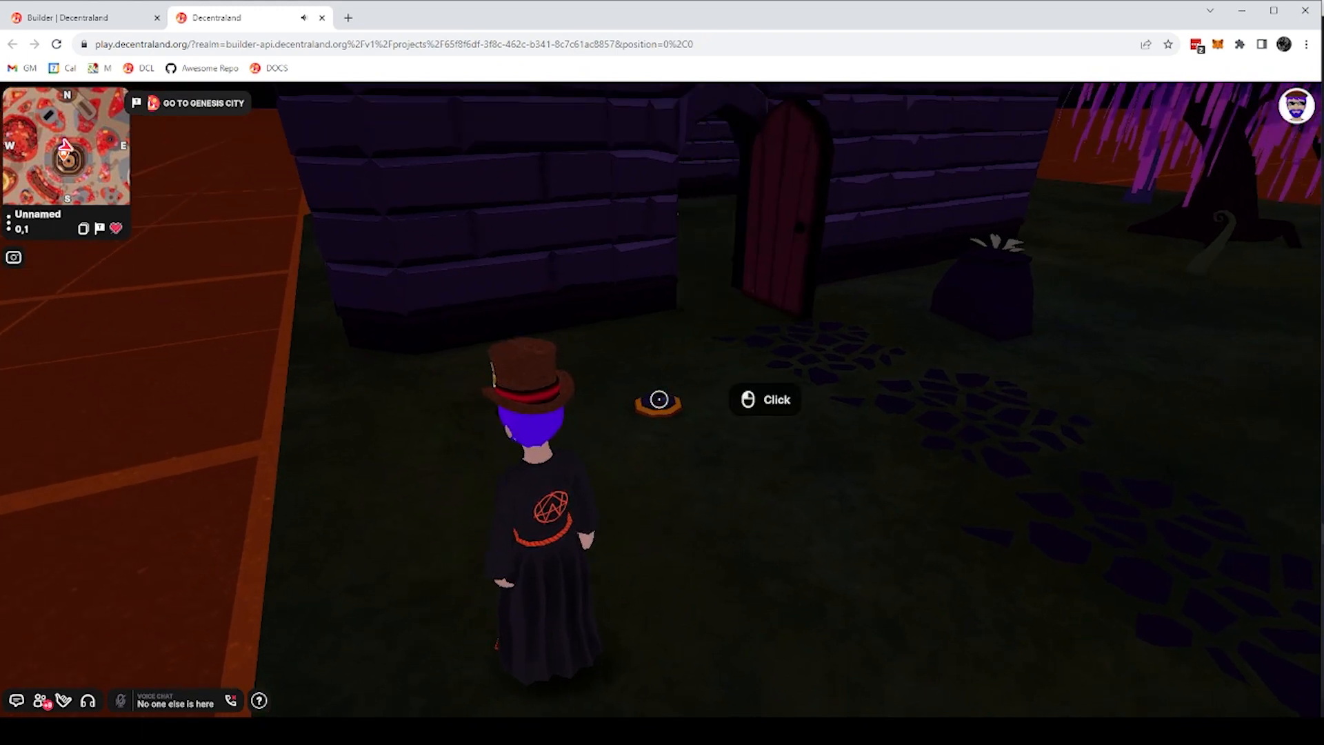
{"action": "left_click", "coordinate": [659, 399]}
{"action": "left_click", "coordinate": [658, 400]}
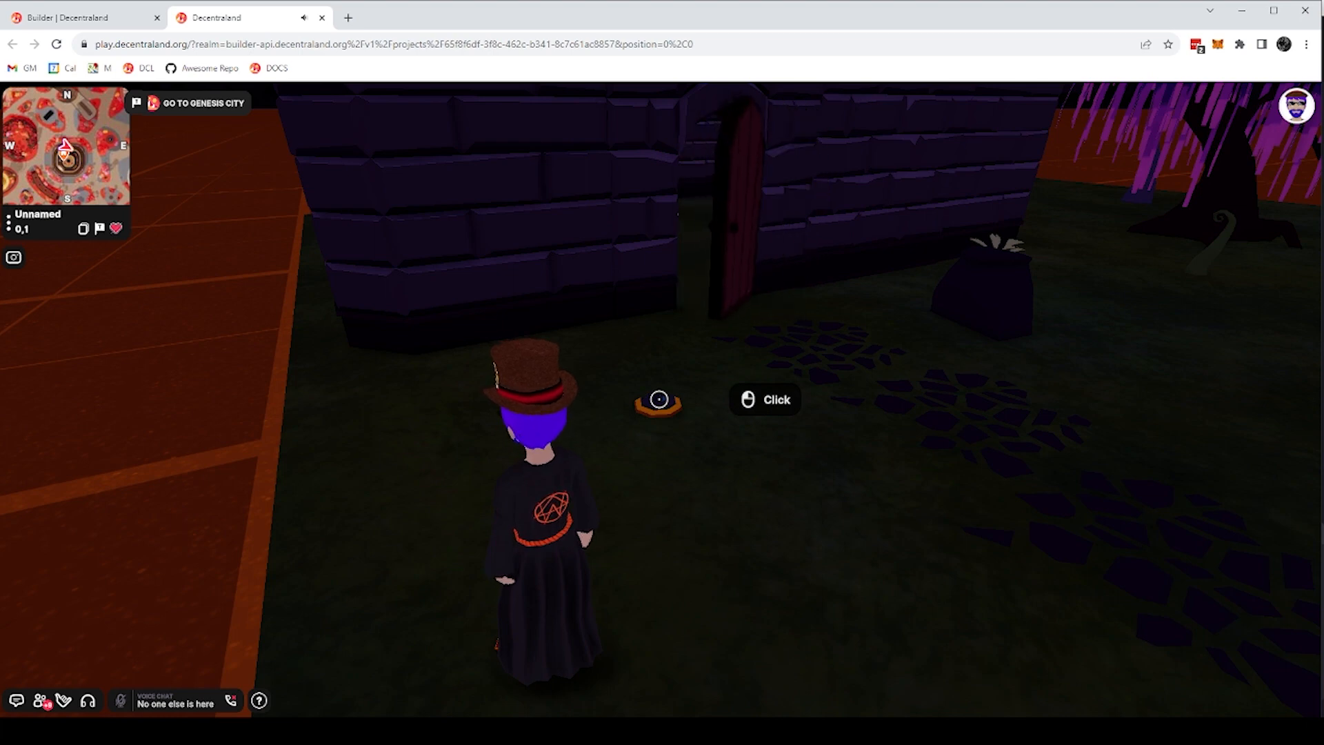
{"action": "key", "text": "Escape"}
{"action": "left_click", "coordinate": [83, 17]}
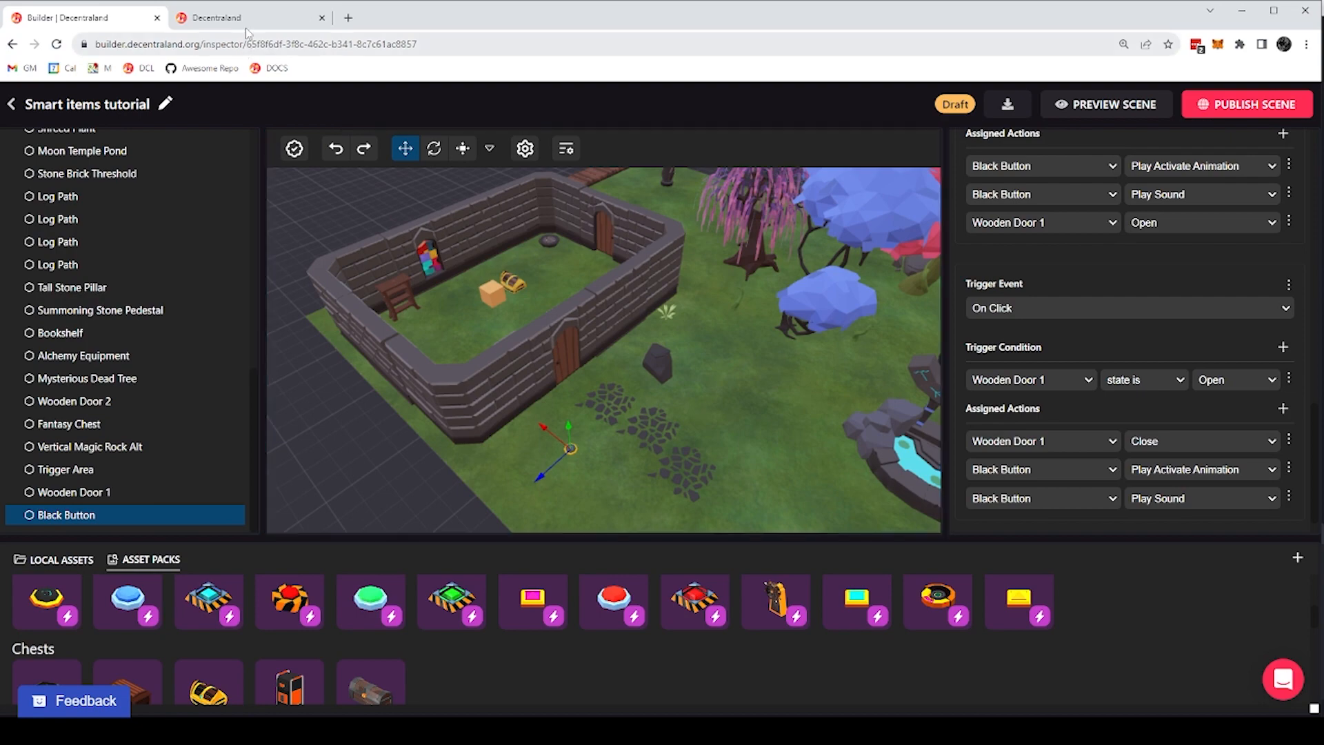
Go back to the running preview, walk to Wooden Door 1 and test opening and closing it by interacting with the door directly
{"action": "left_click", "coordinate": [214, 17]}
{"action": "left_click", "coordinate": [659, 399]}
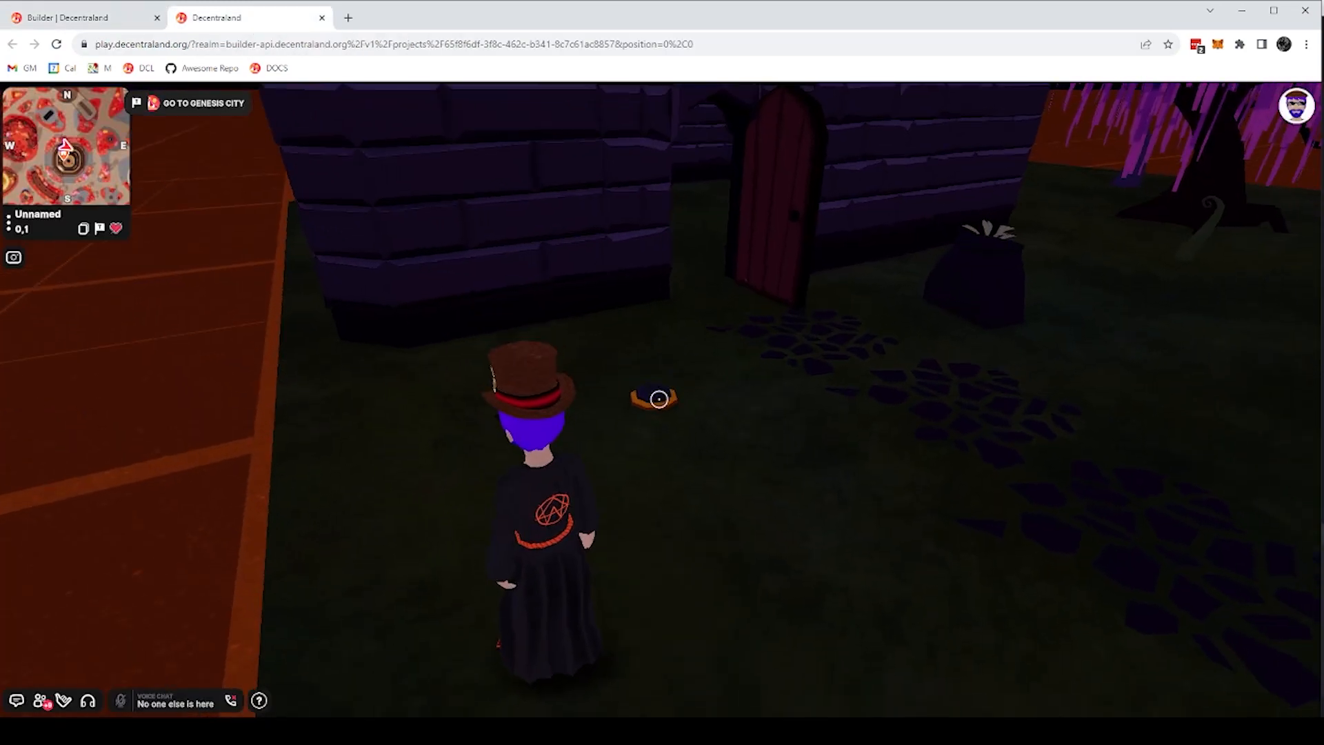
{"action": "key", "text": "w"}
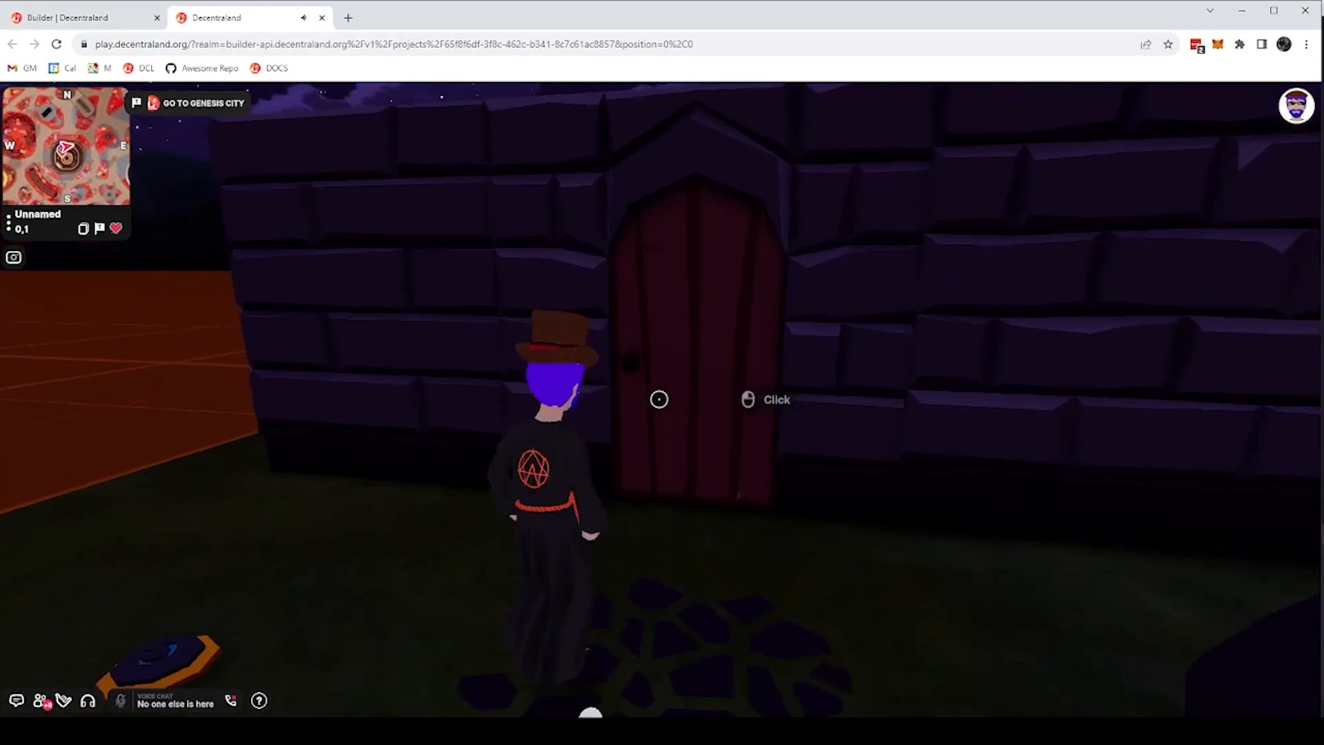
{"action": "left_click", "coordinate": [660, 400]}
{"action": "key", "text": "s"}
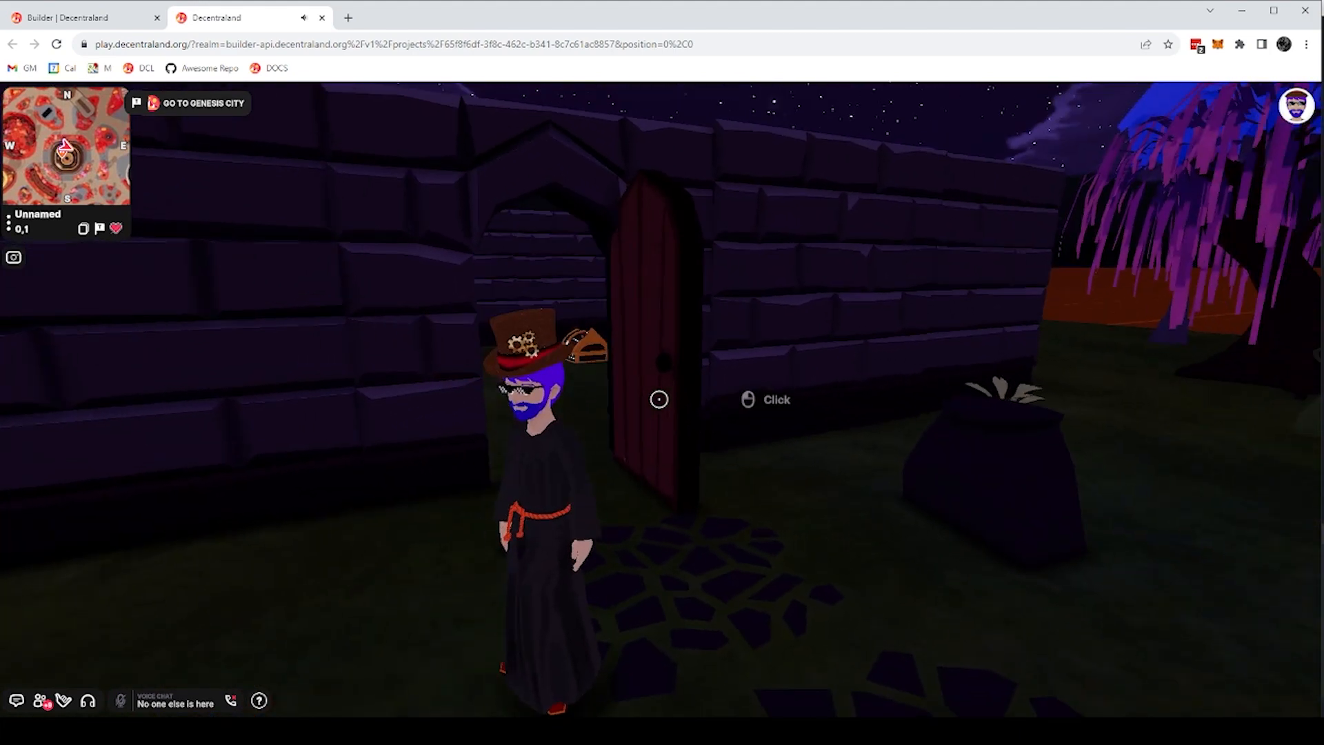
{"action": "left_click", "coordinate": [660, 400]}
{"action": "key", "text": "s"}
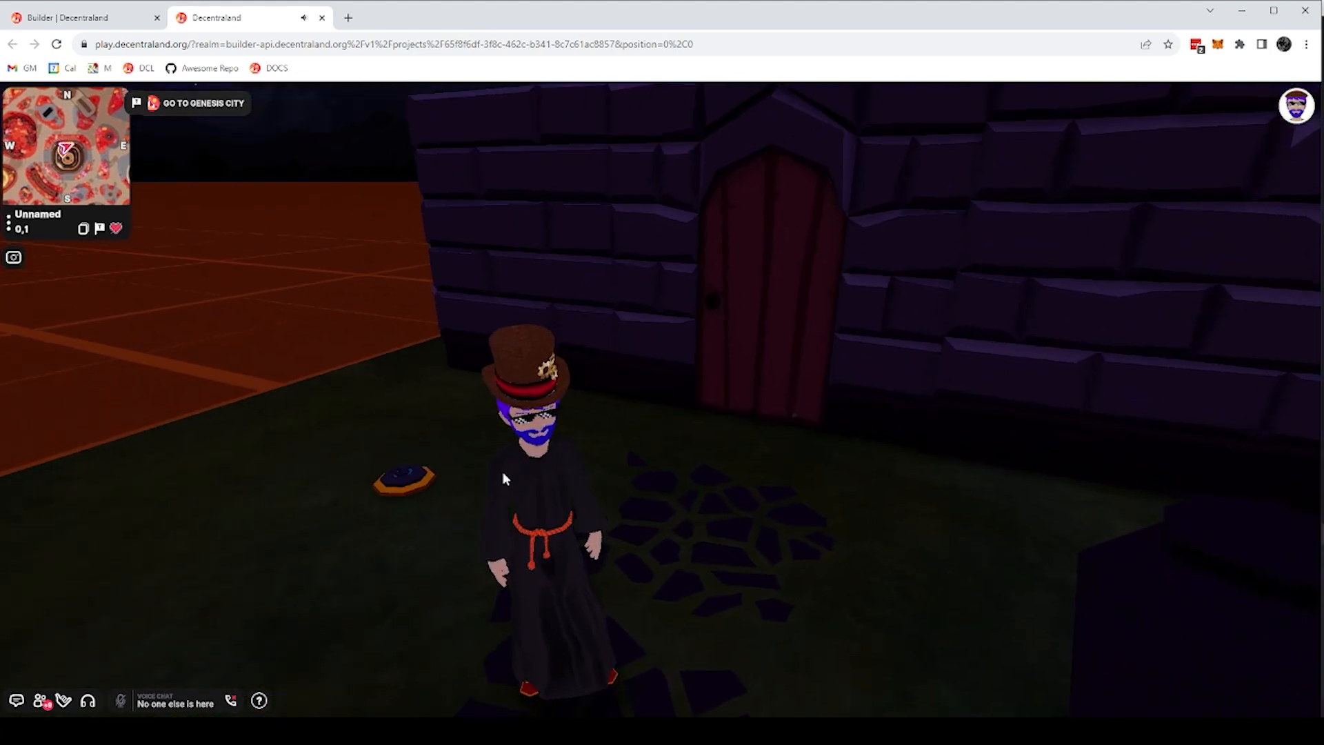
Select Wooden Door 1 in the scene editor and examine its On Click and On State Change triggers, conditions and assigned actions
{"action": "left_click", "coordinate": [76, 17]}
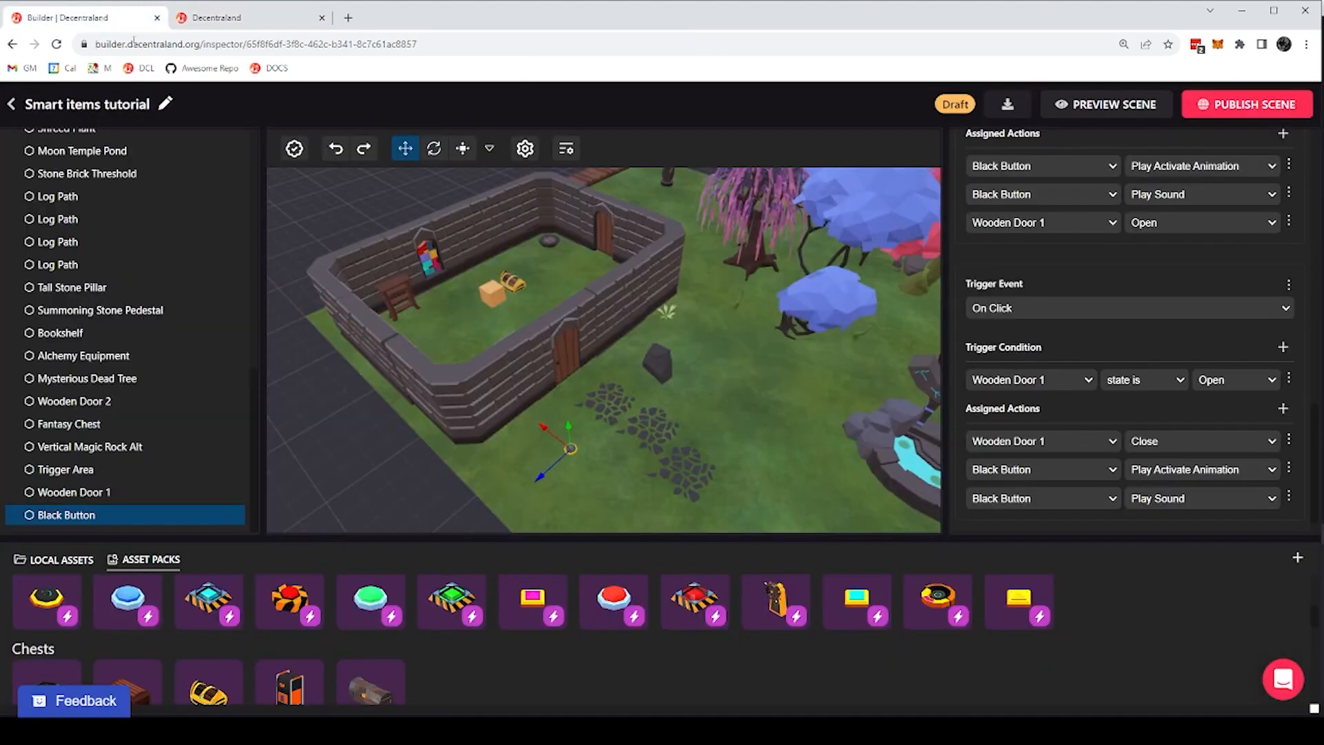
{"action": "left_click", "coordinate": [567, 351]}
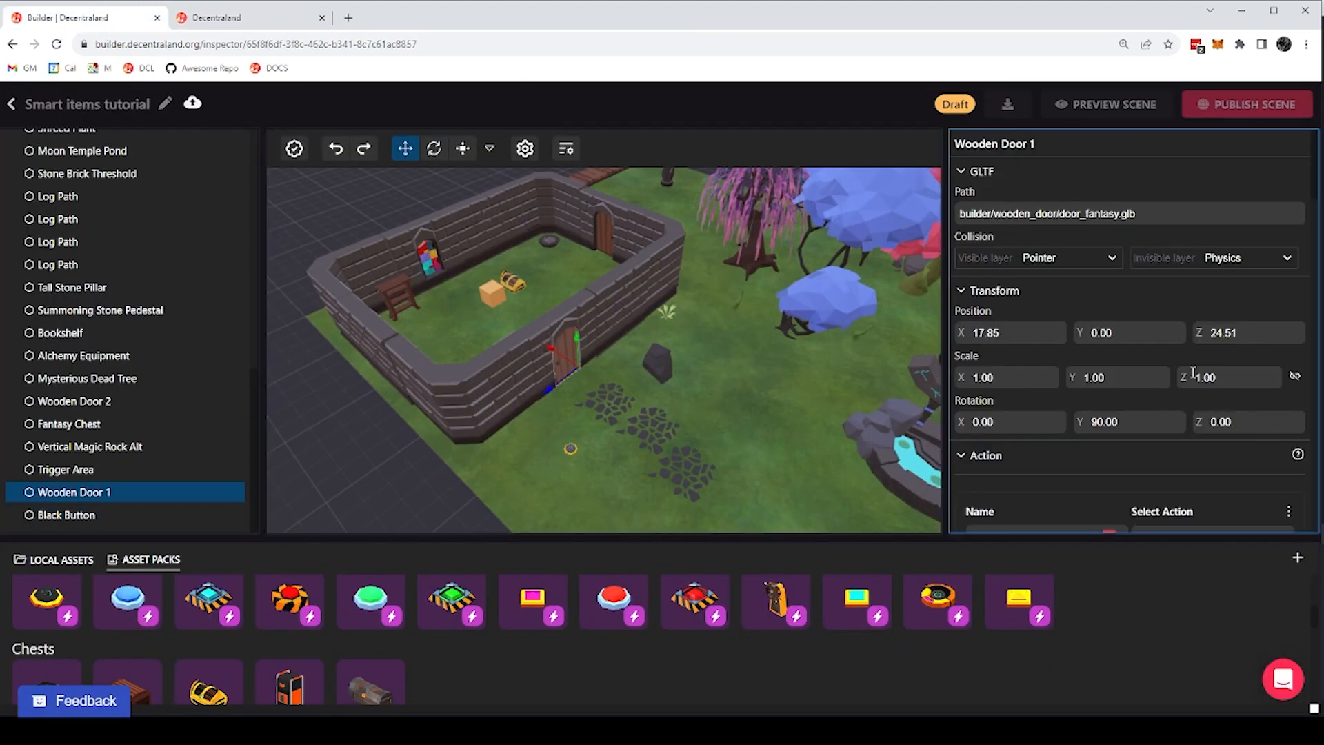
{"action": "scroll", "coordinate": [1081, 383], "scroll_direction": "down", "scroll_amount": 8}
{"action": "scroll", "coordinate": [1060, 410], "scroll_direction": "down", "scroll_amount": 10}
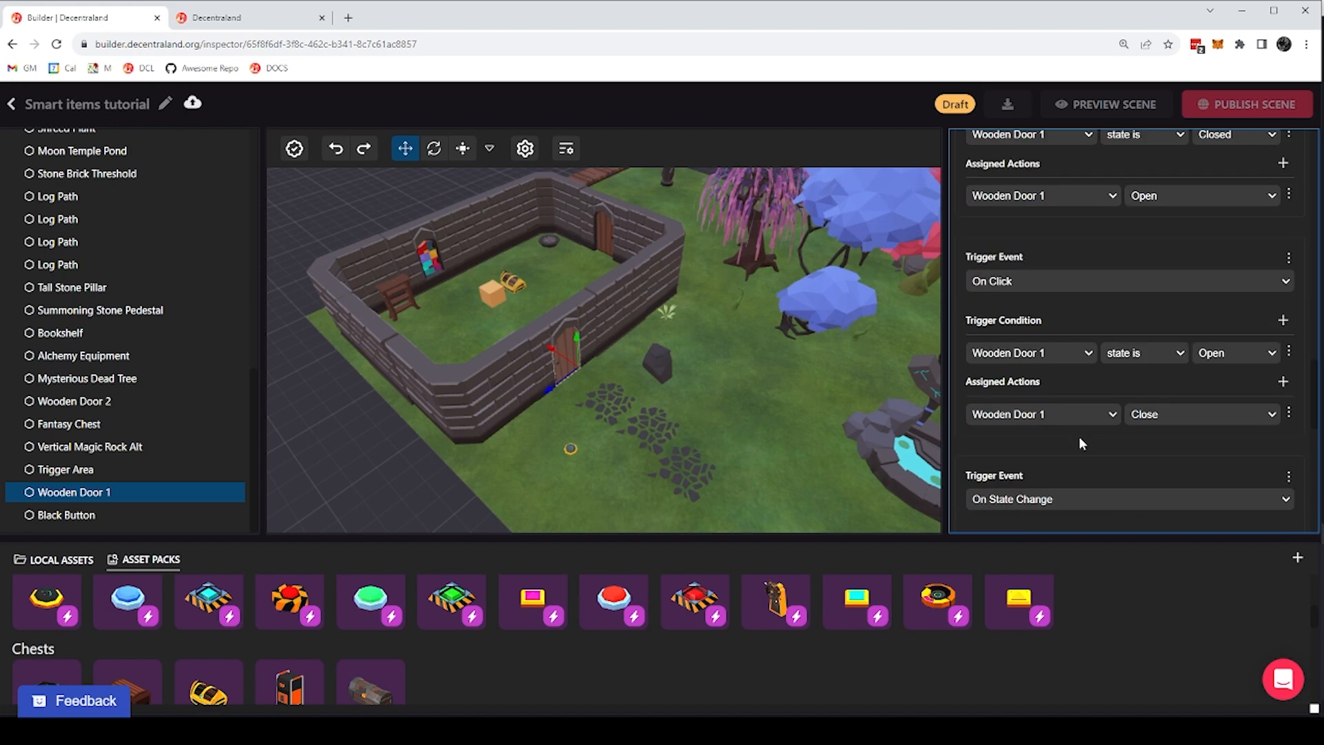
{"action": "scroll", "coordinate": [1079, 436], "scroll_direction": "up", "scroll_amount": 3}
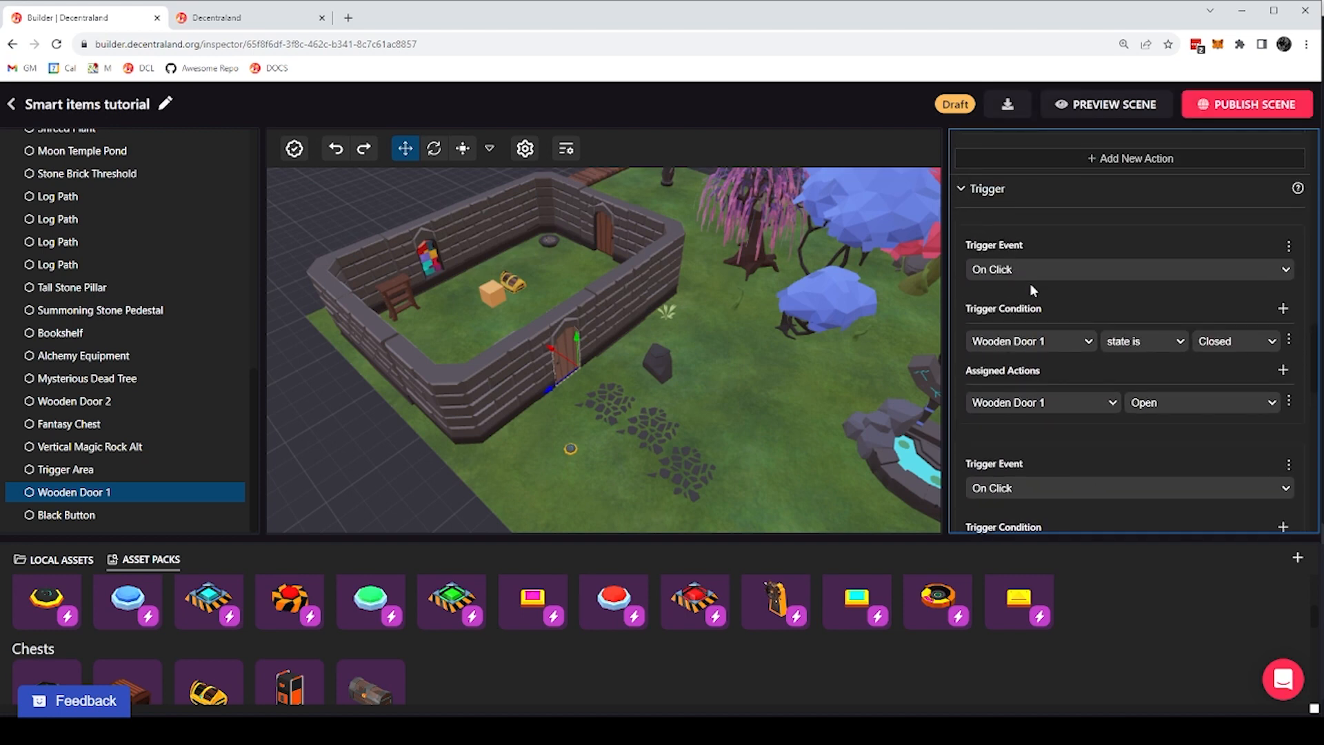
{"action": "scroll", "coordinate": [1009, 285], "scroll_direction": "down", "scroll_amount": 1}
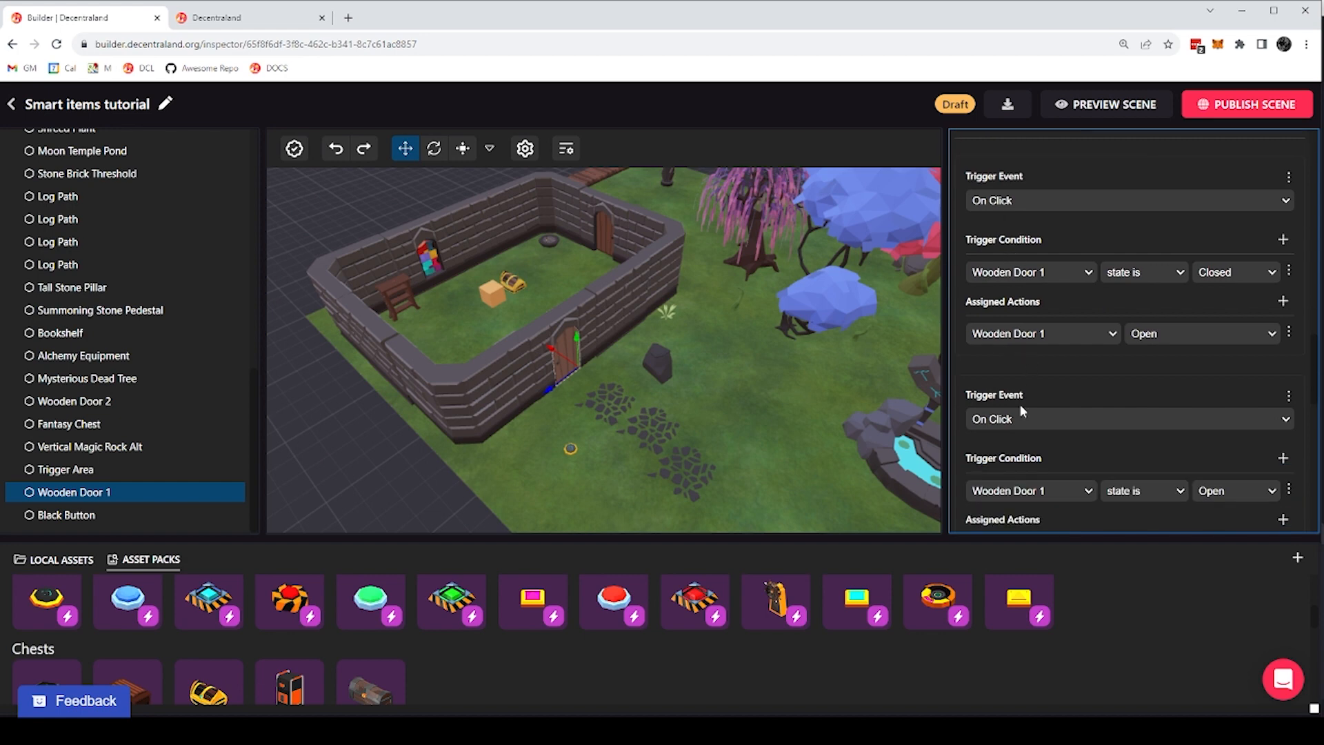
{"action": "scroll", "coordinate": [1014, 400], "scroll_direction": "down", "scroll_amount": 1}
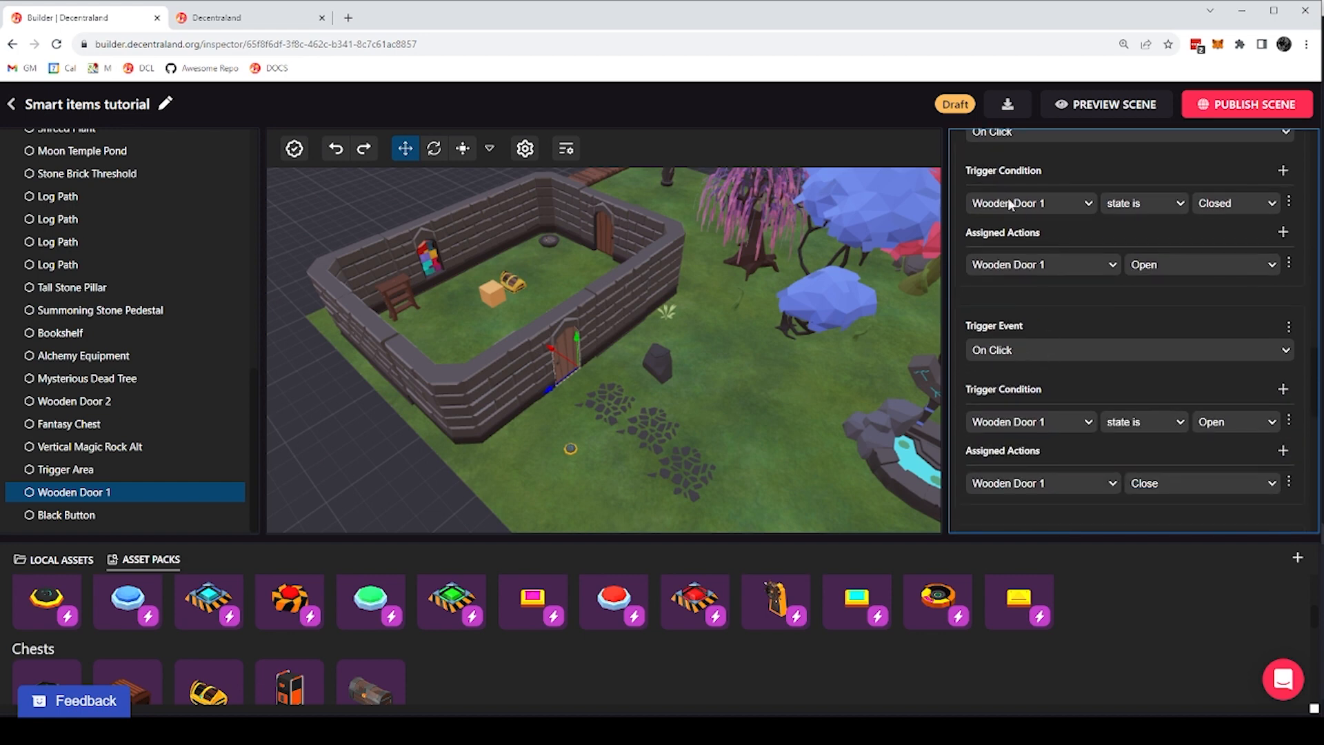
{"action": "scroll", "coordinate": [1014, 209], "scroll_direction": "up", "scroll_amount": 1}
{"action": "scroll", "coordinate": [1041, 422], "scroll_direction": "down", "scroll_amount": 6}
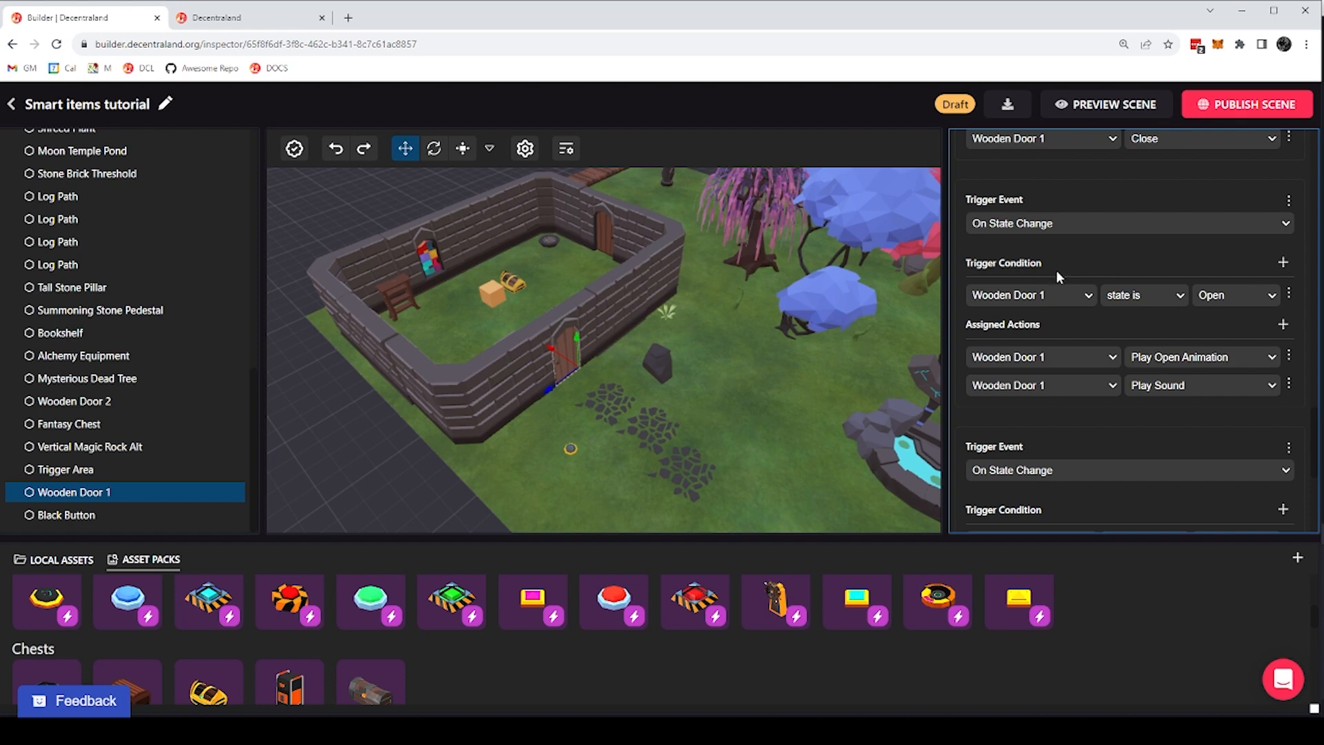
{"action": "scroll", "coordinate": [1032, 242], "scroll_direction": "up", "scroll_amount": 5}
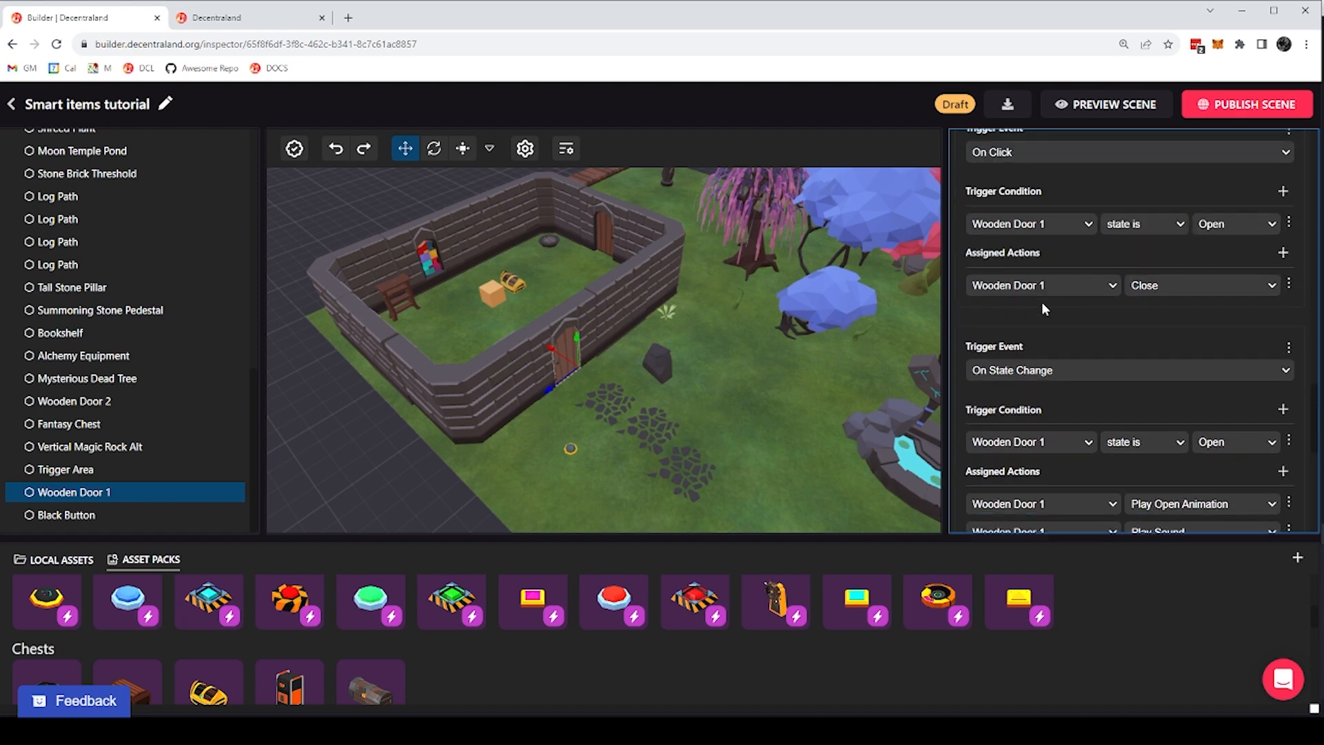
{"action": "scroll", "coordinate": [1046, 308], "scroll_direction": "up", "scroll_amount": 3}
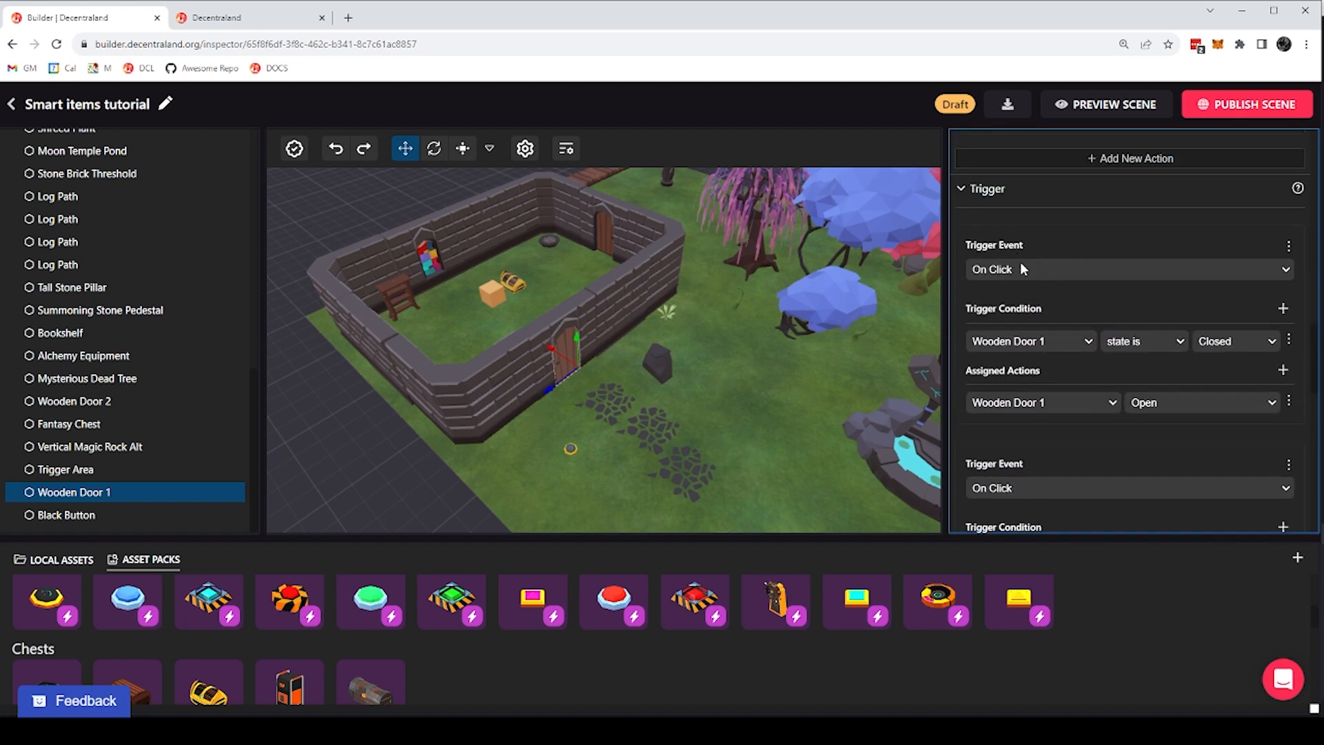
{"action": "scroll", "coordinate": [1016, 280], "scroll_direction": "down", "scroll_amount": 1}
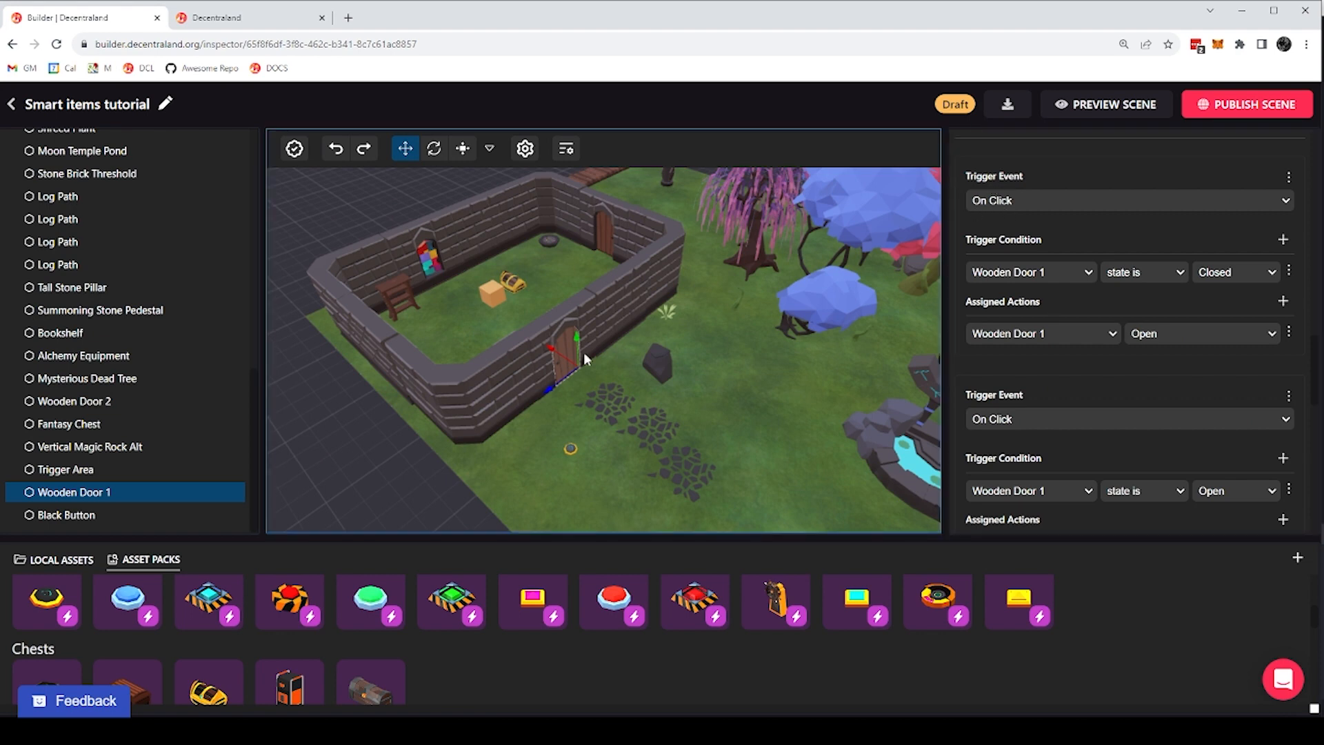
Remove both On Click trigger events from Wooden Door 1 and review its On State Change triggers
{"action": "left_click", "coordinate": [1288, 181]}
{"action": "left_click", "coordinate": [1139, 223]}
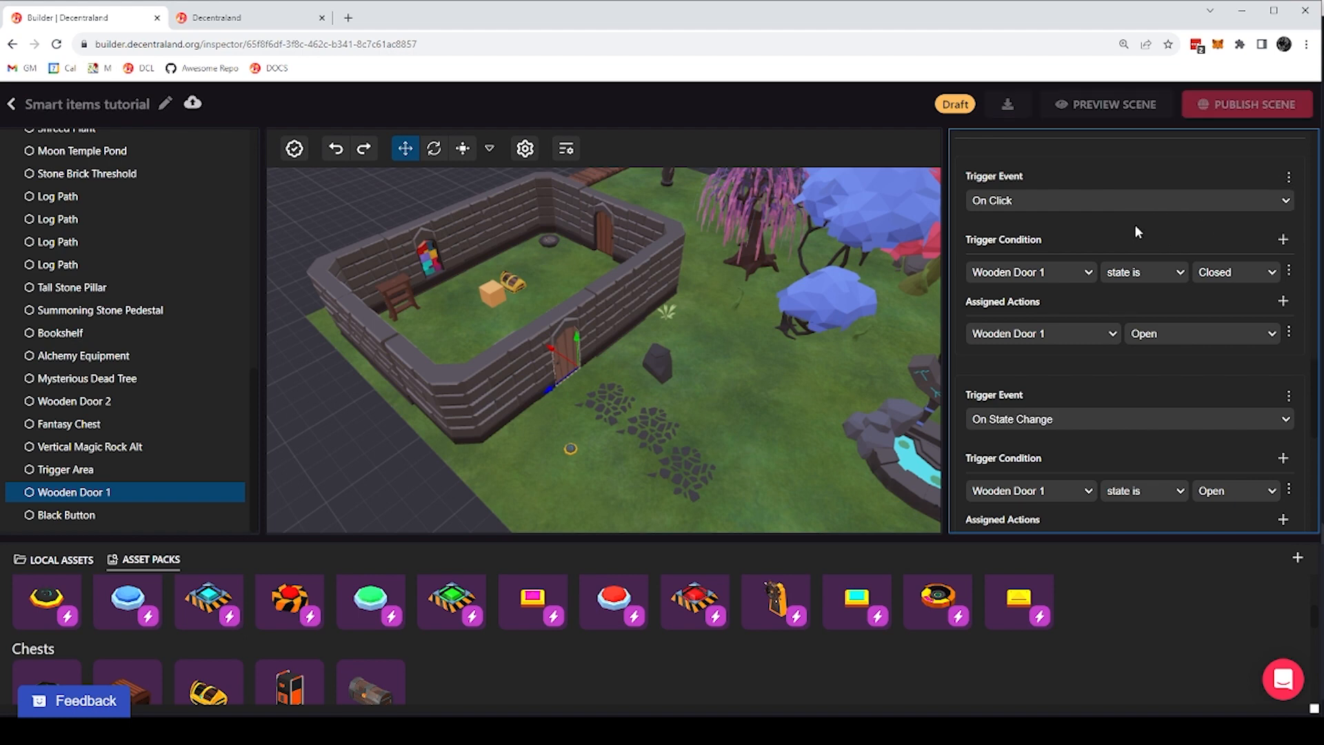
{"action": "left_click", "coordinate": [1288, 181]}
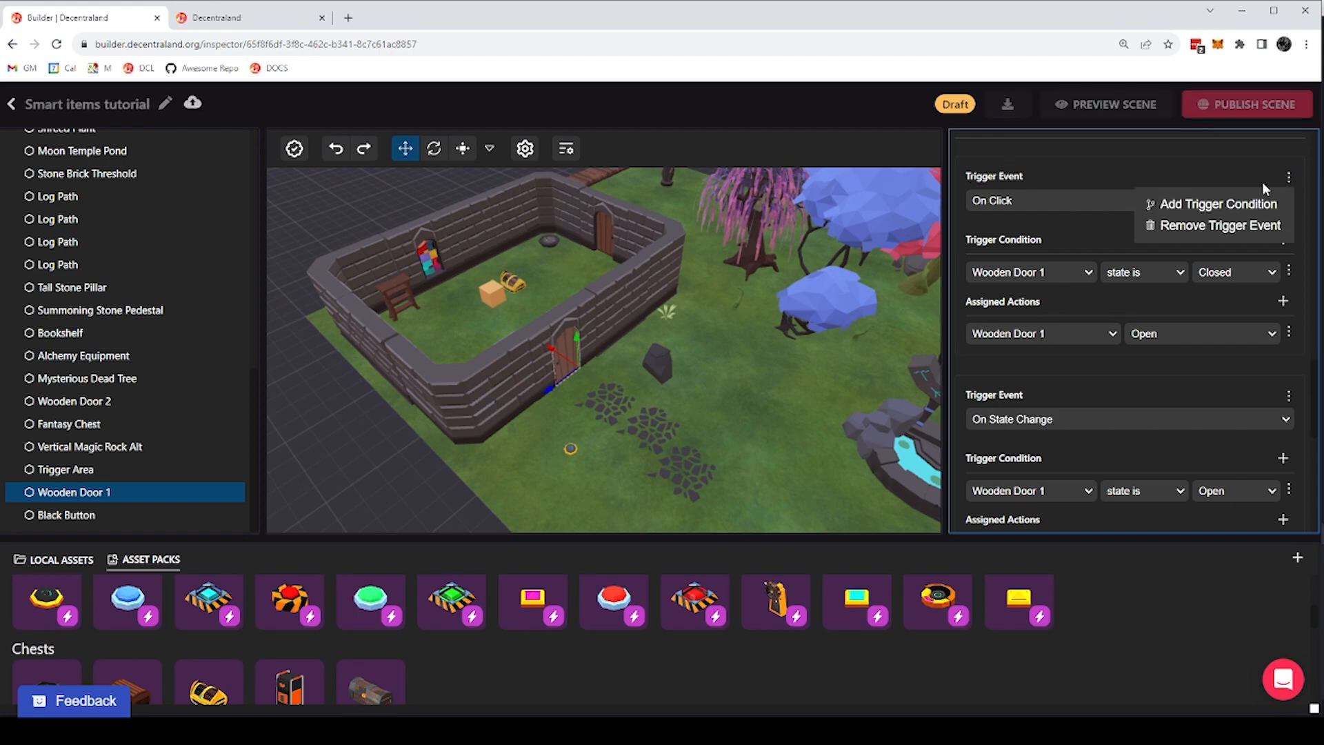
{"action": "left_click", "coordinate": [1185, 228]}
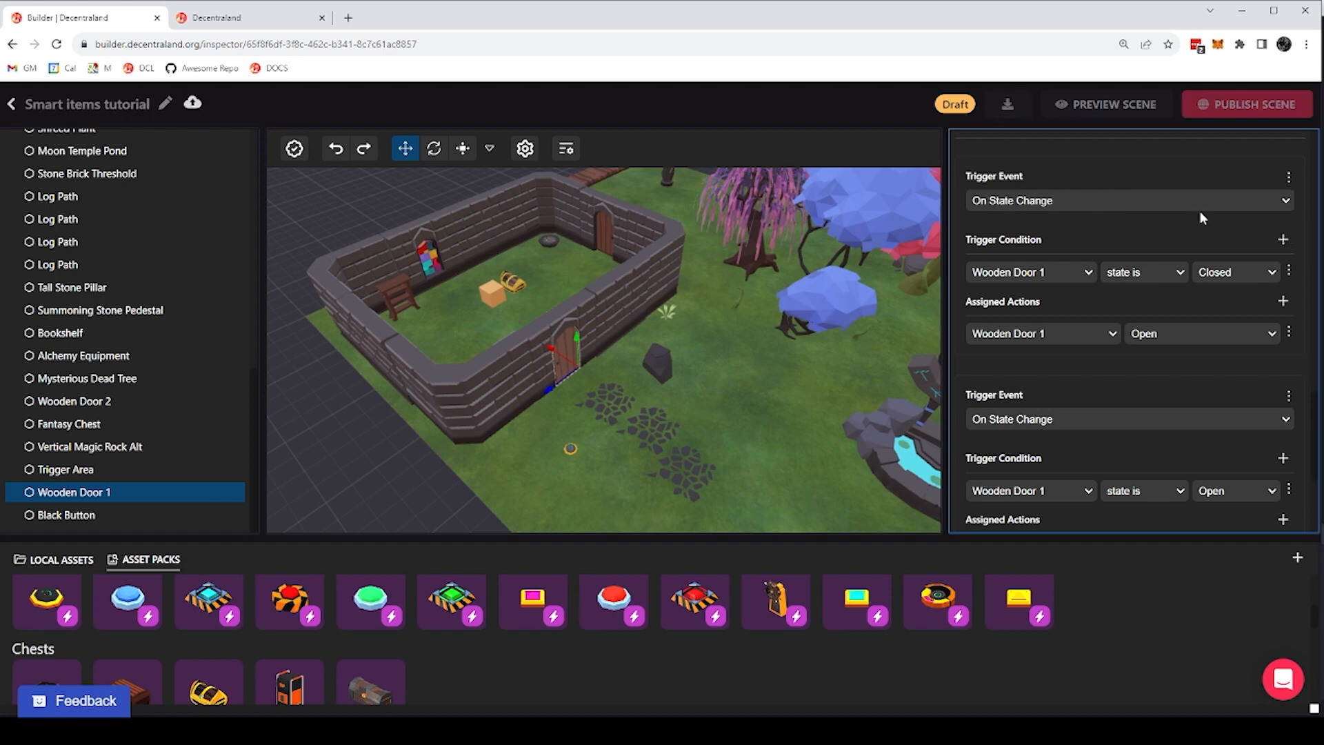
{"action": "scroll", "coordinate": [1037, 264], "scroll_direction": "up", "scroll_amount": 2}
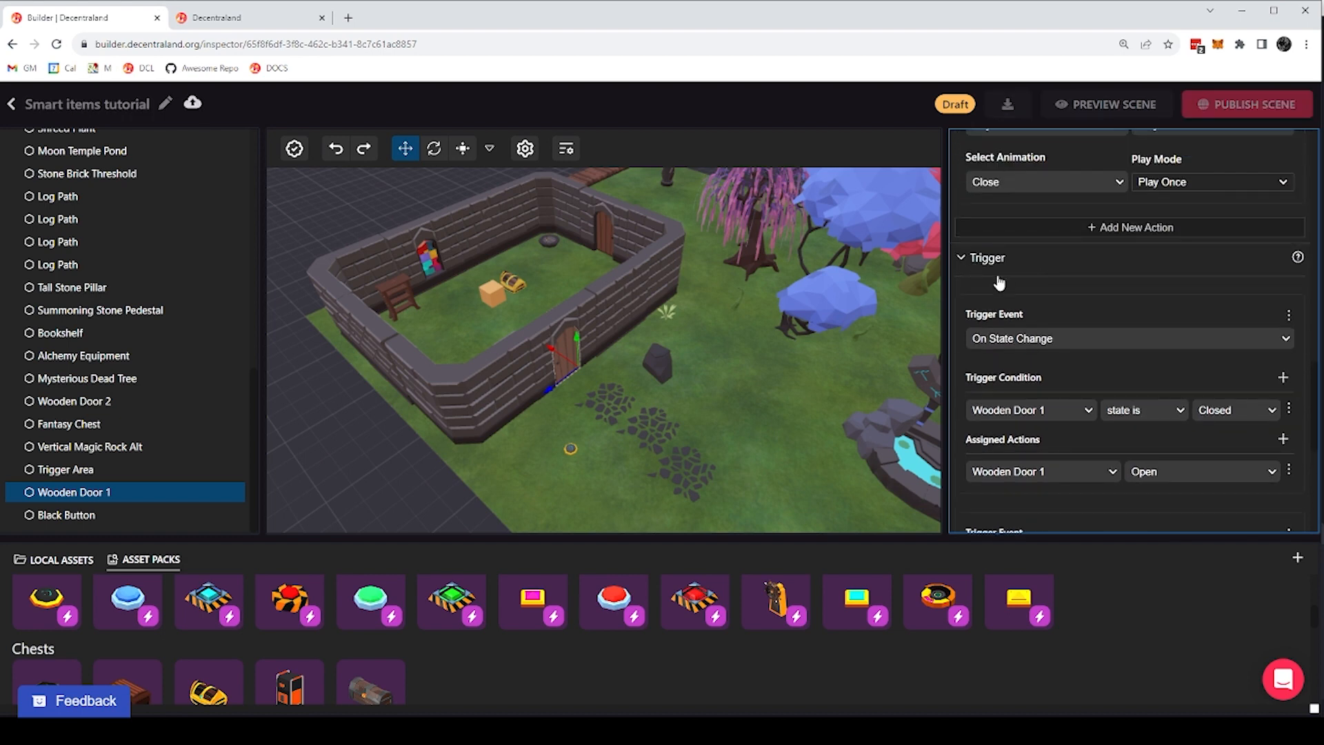
{"action": "scroll", "coordinate": [999, 283], "scroll_direction": "down", "scroll_amount": 5}
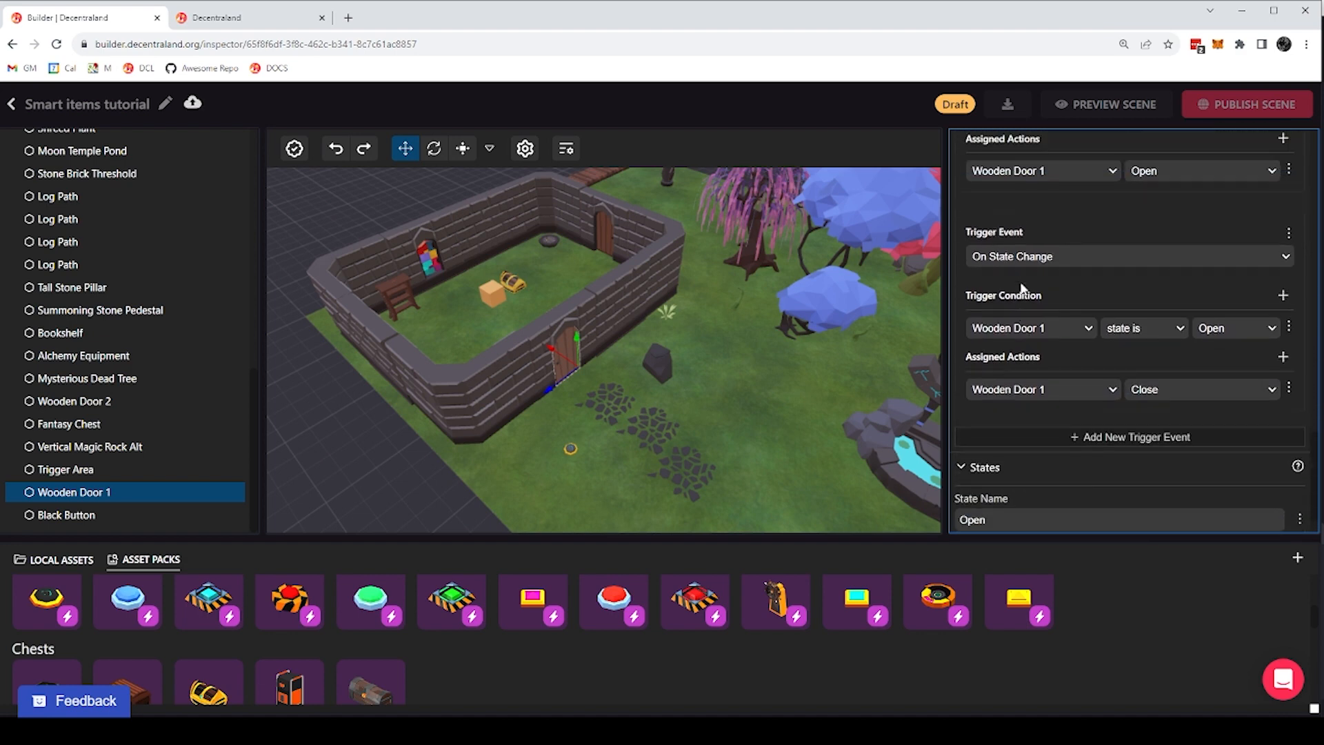
{"action": "scroll", "coordinate": [1022, 288], "scroll_direction": "up", "scroll_amount": 4}
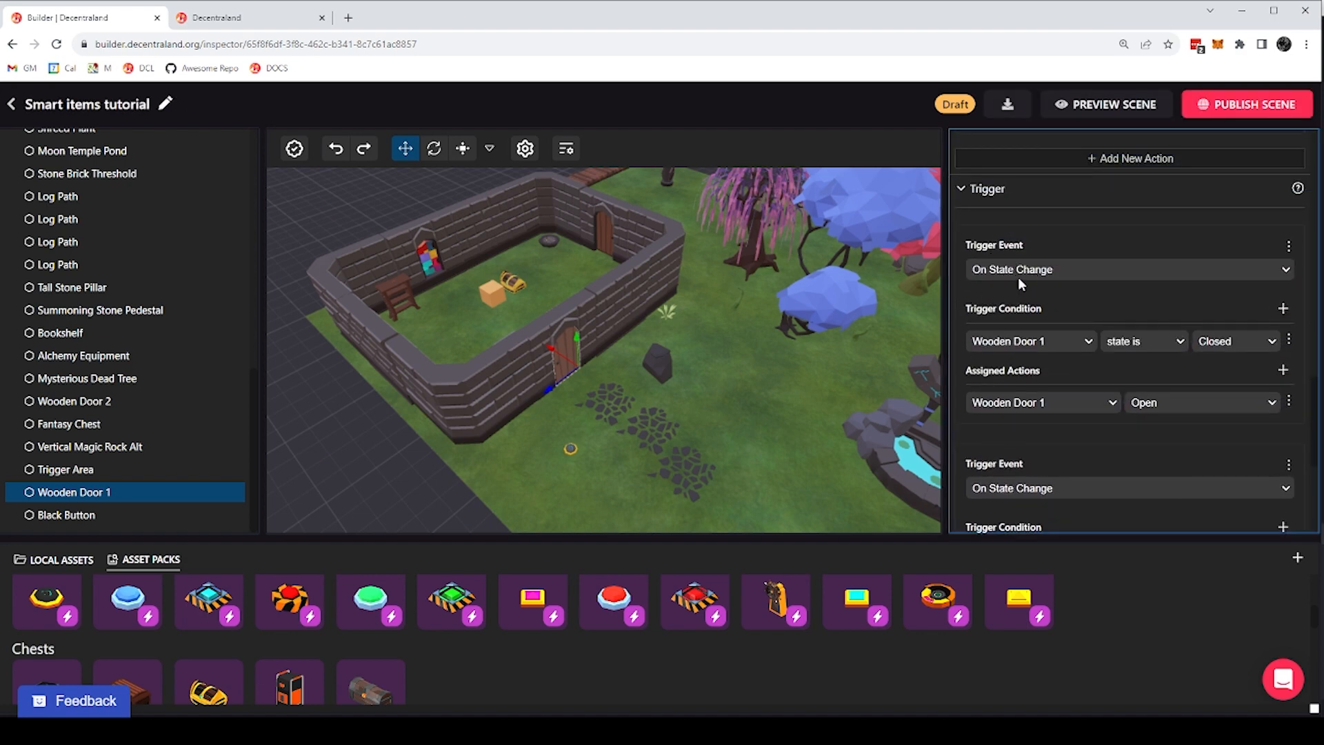
{"action": "scroll", "coordinate": [1021, 283], "scroll_direction": "down", "scroll_amount": 2}
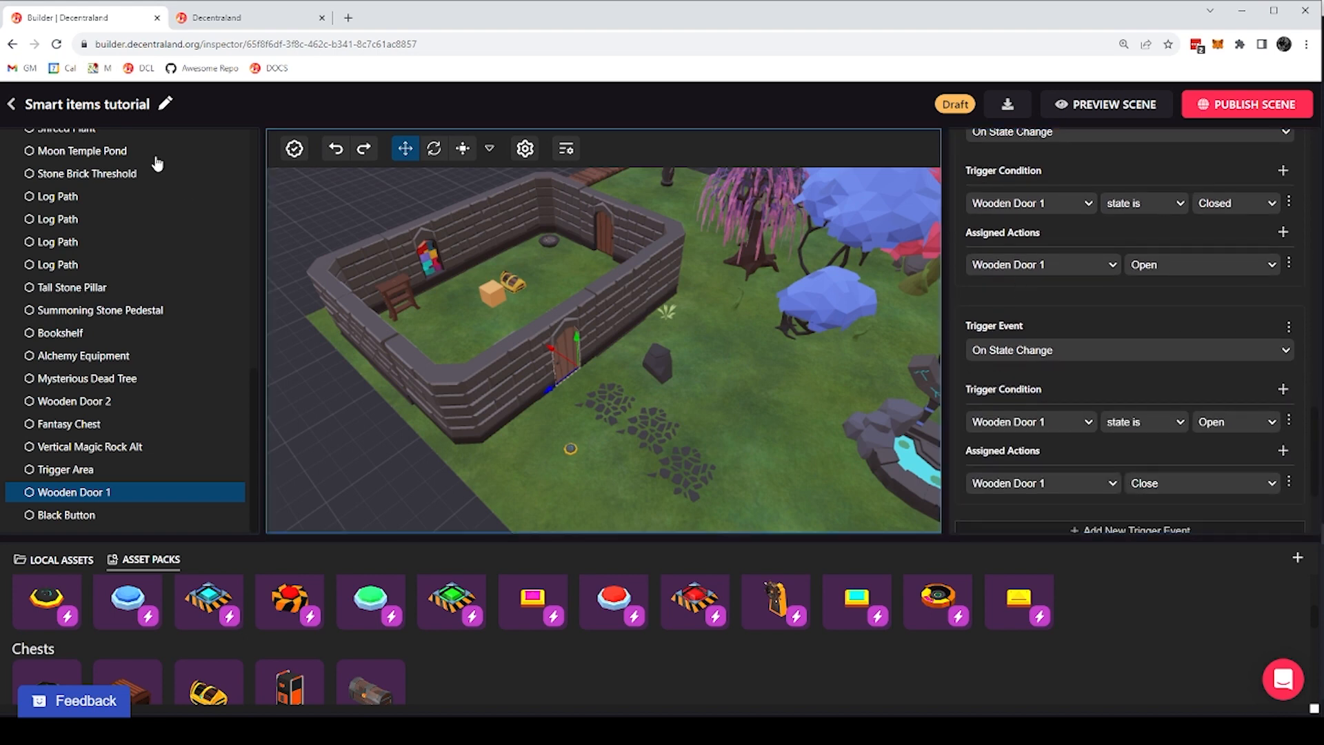
Replace the old preview with a new preview of the edited scene and walk the avatar up to Wooden Door 1
{"action": "left_click", "coordinate": [286, 21]}
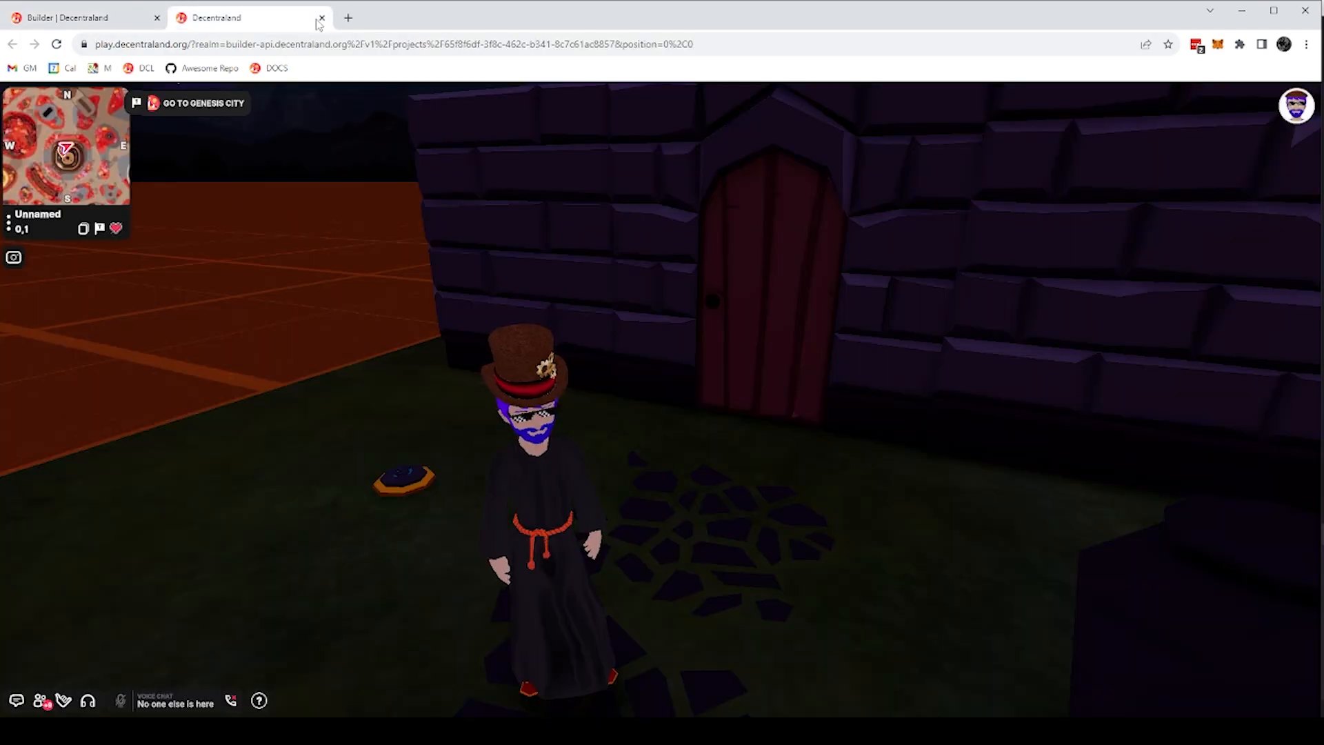
{"action": "left_click", "coordinate": [321, 18]}
{"action": "left_click", "coordinate": [1066, 105]}
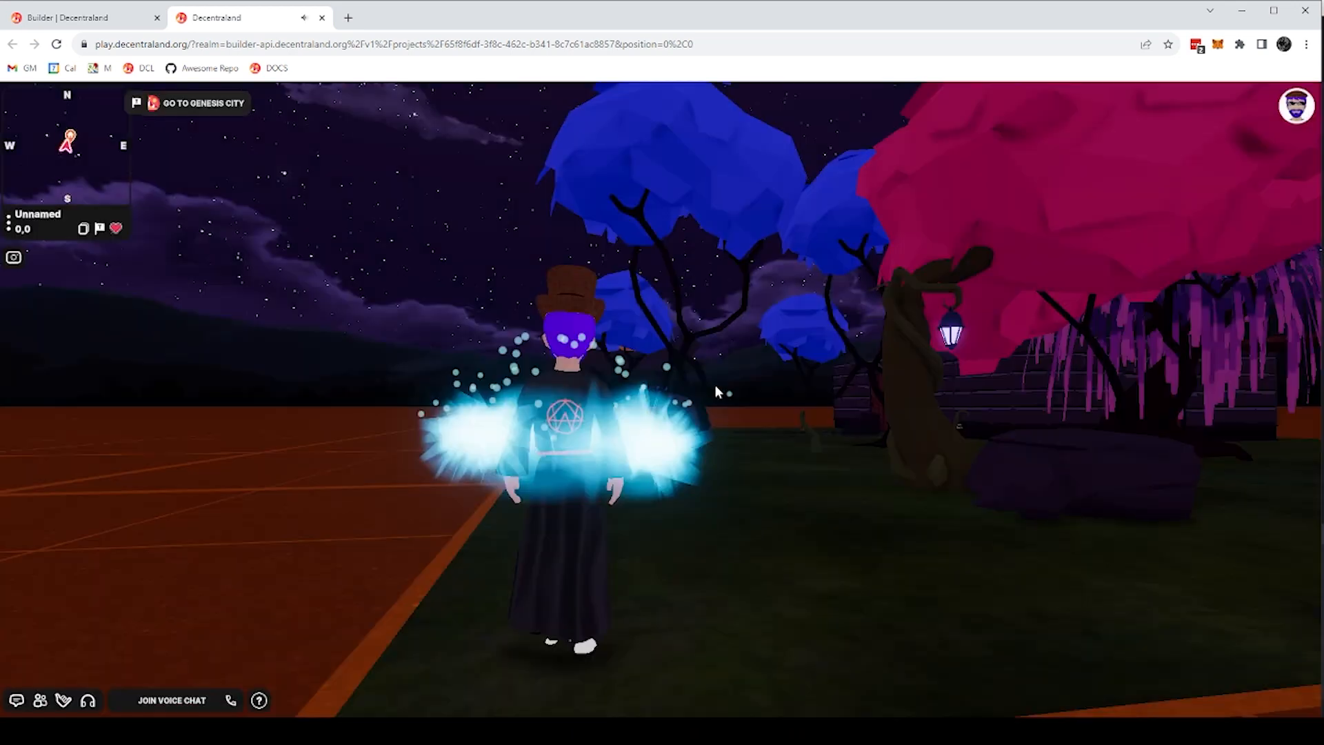
{"action": "left_click", "coordinate": [716, 387]}
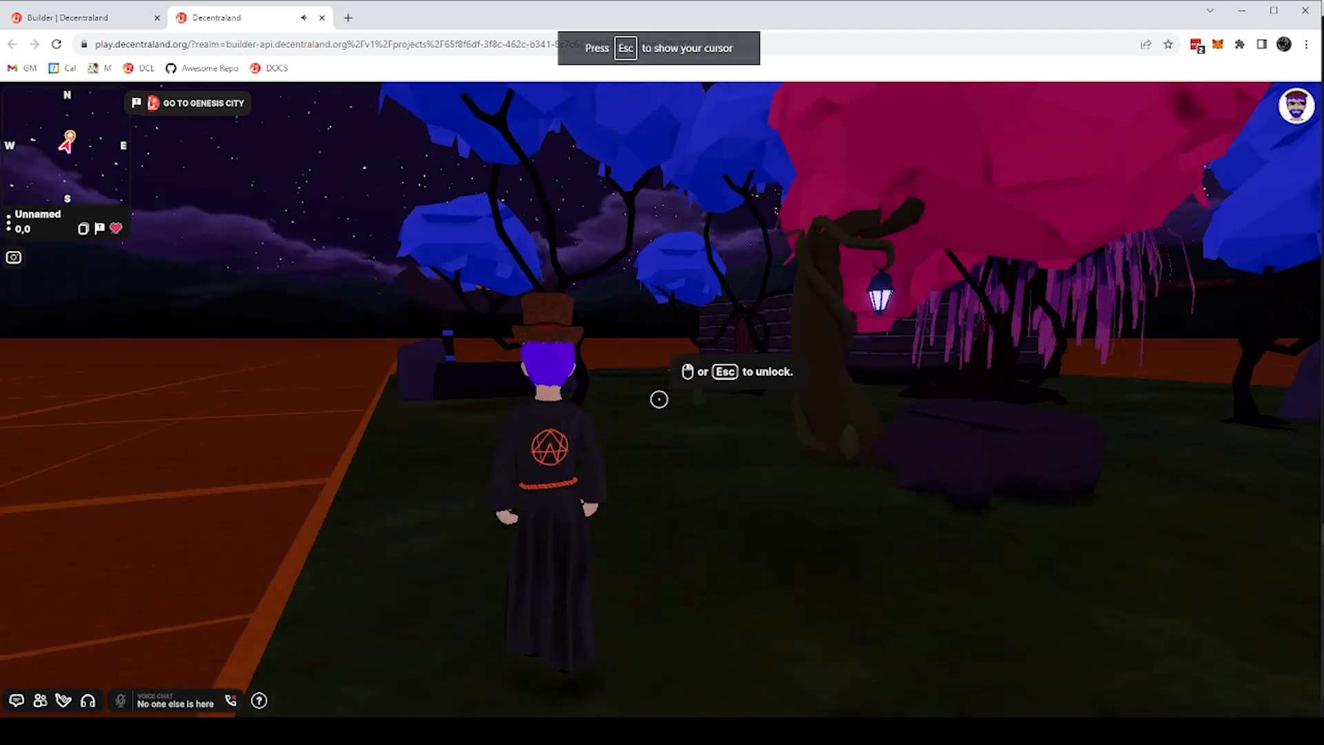
{"action": "key", "text": "w"}
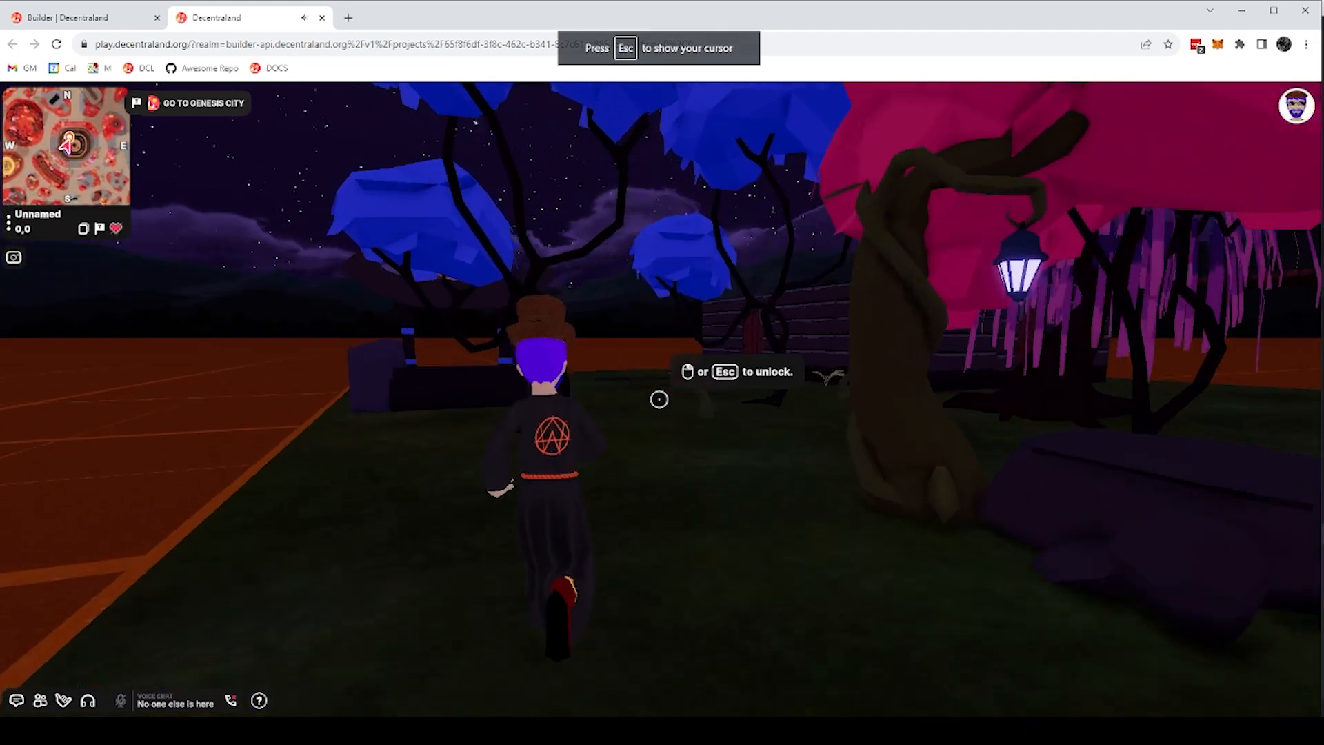
{"action": "key", "text": "w"}
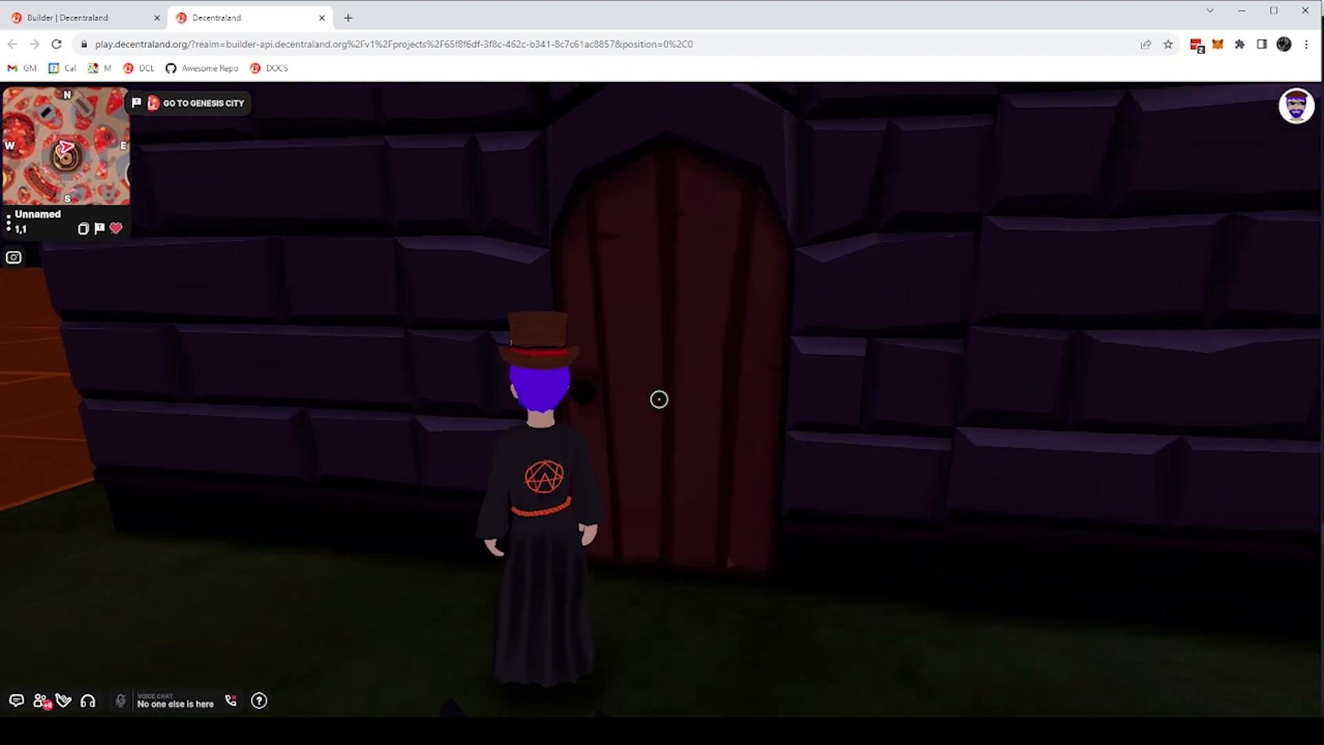
Walk the avatar to the Black Button, test opening Wooden Door 1 with it, and return to the scene editor
{"action": "key", "text": "s"}
{"action": "key", "text": "a"}
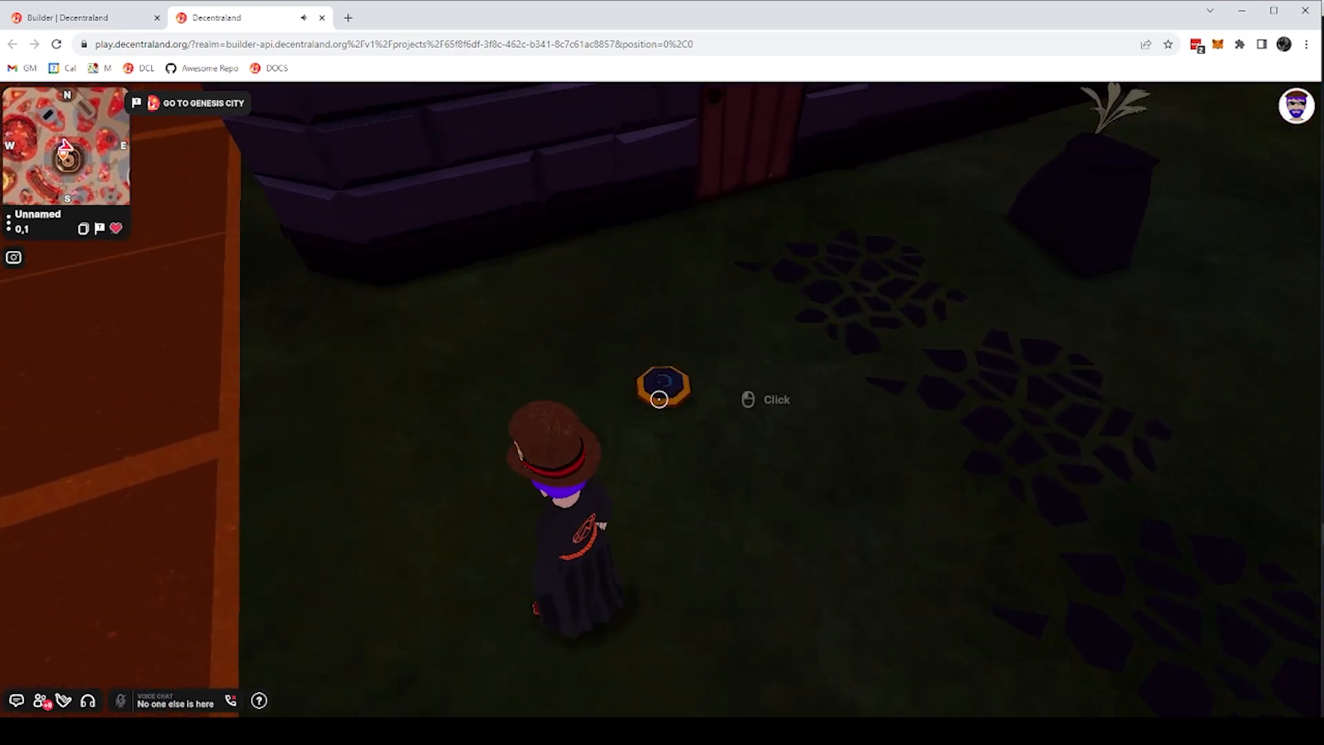
{"action": "left_click", "coordinate": [660, 399]}
{"action": "left_click", "coordinate": [660, 399]}
{"action": "key", "text": "d"}
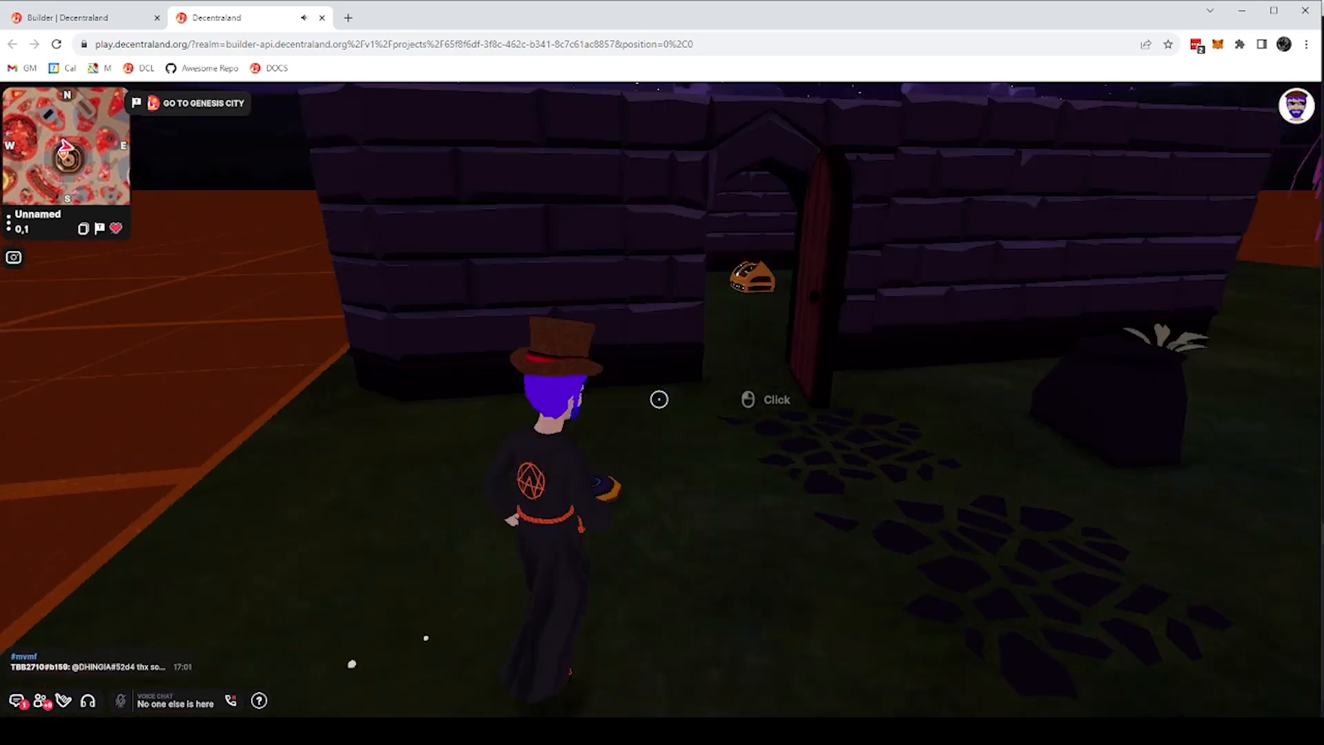
{"action": "key", "text": "Escape"}
{"action": "left_click", "coordinate": [67, 17]}
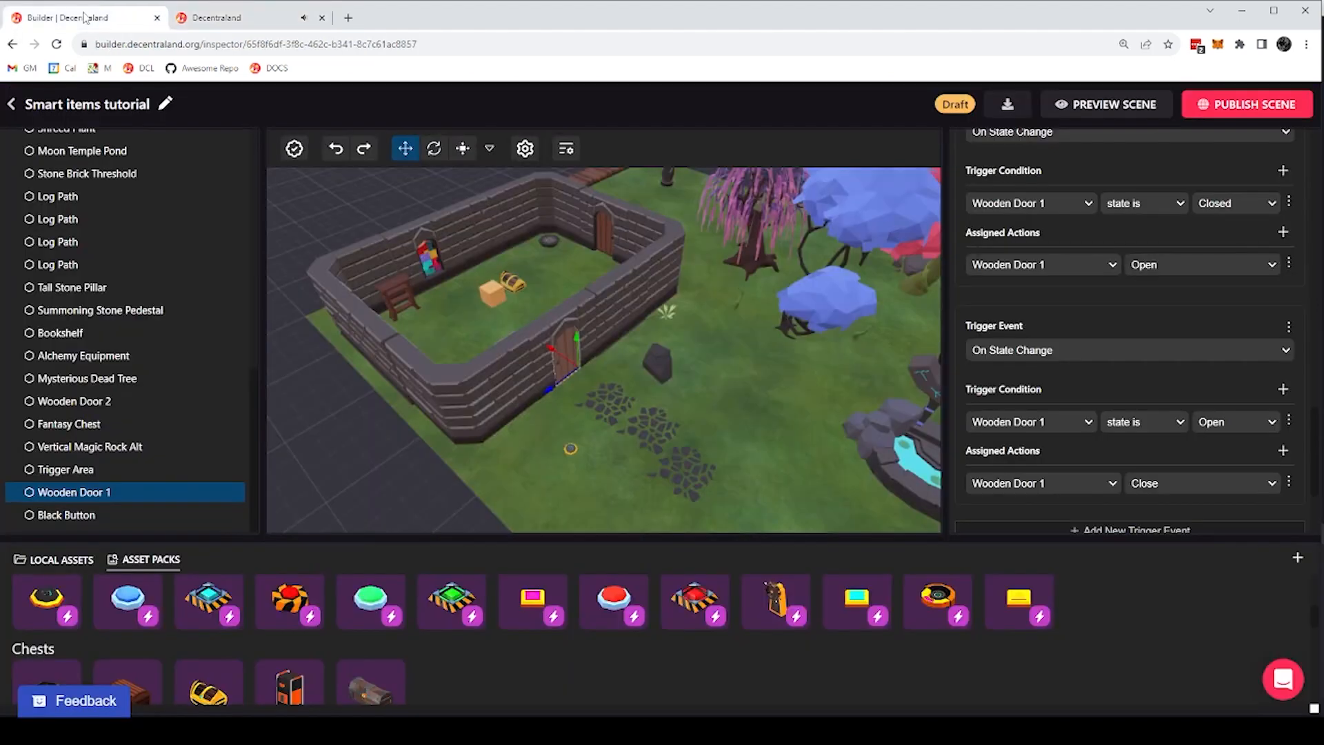
Try to add a second condition to the Black Button's On Click trigger that opens Wooden Door 1
{"action": "left_click", "coordinate": [570, 449]}
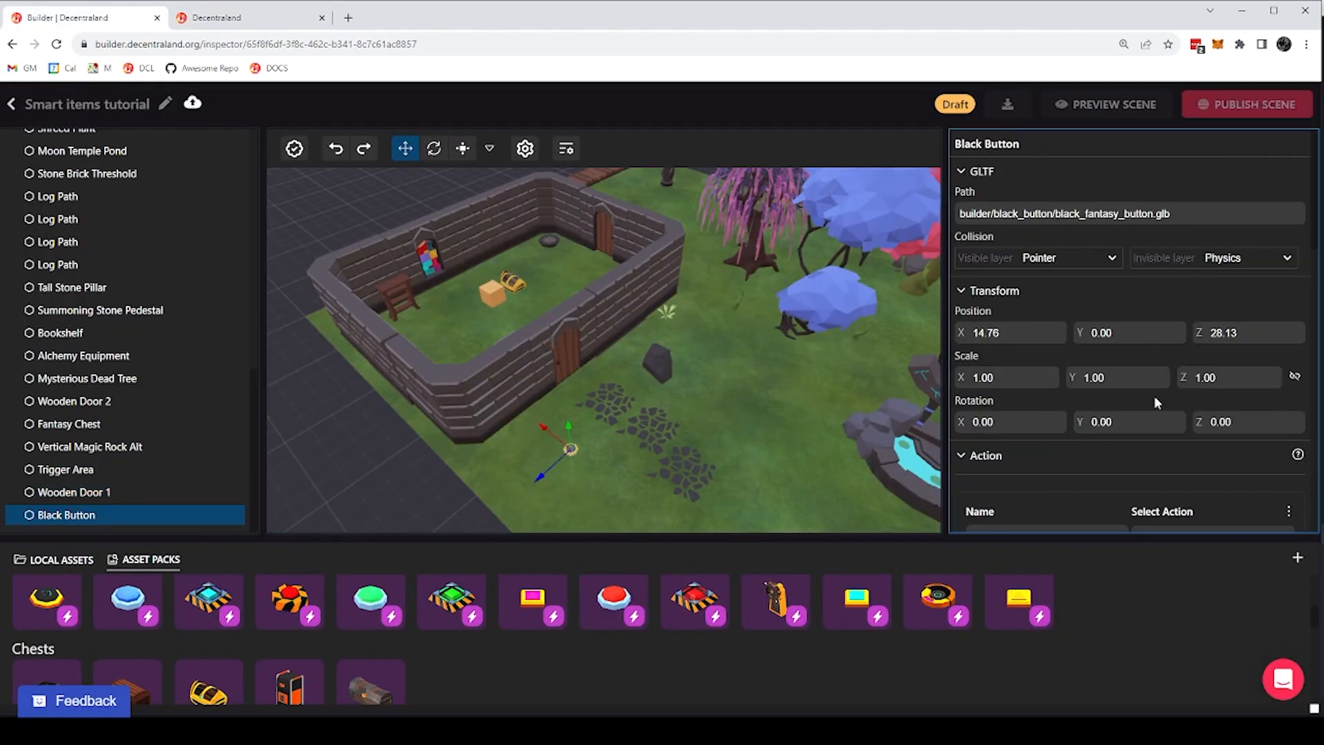
{"action": "scroll", "coordinate": [973, 386], "scroll_direction": "down", "scroll_amount": 1}
{"action": "left_click", "coordinate": [964, 387]}
{"action": "scroll", "coordinate": [979, 400], "scroll_direction": "down", "scroll_amount": 3}
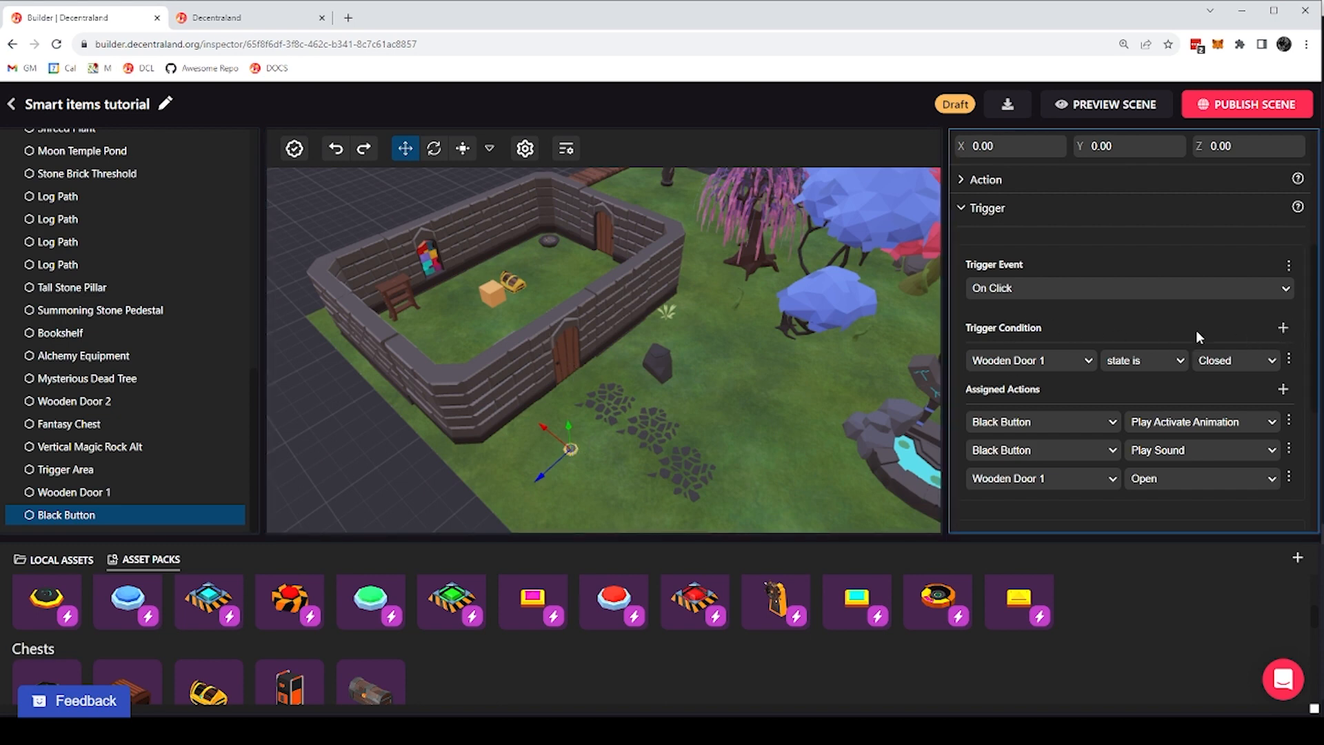
{"action": "left_click", "coordinate": [1283, 327]}
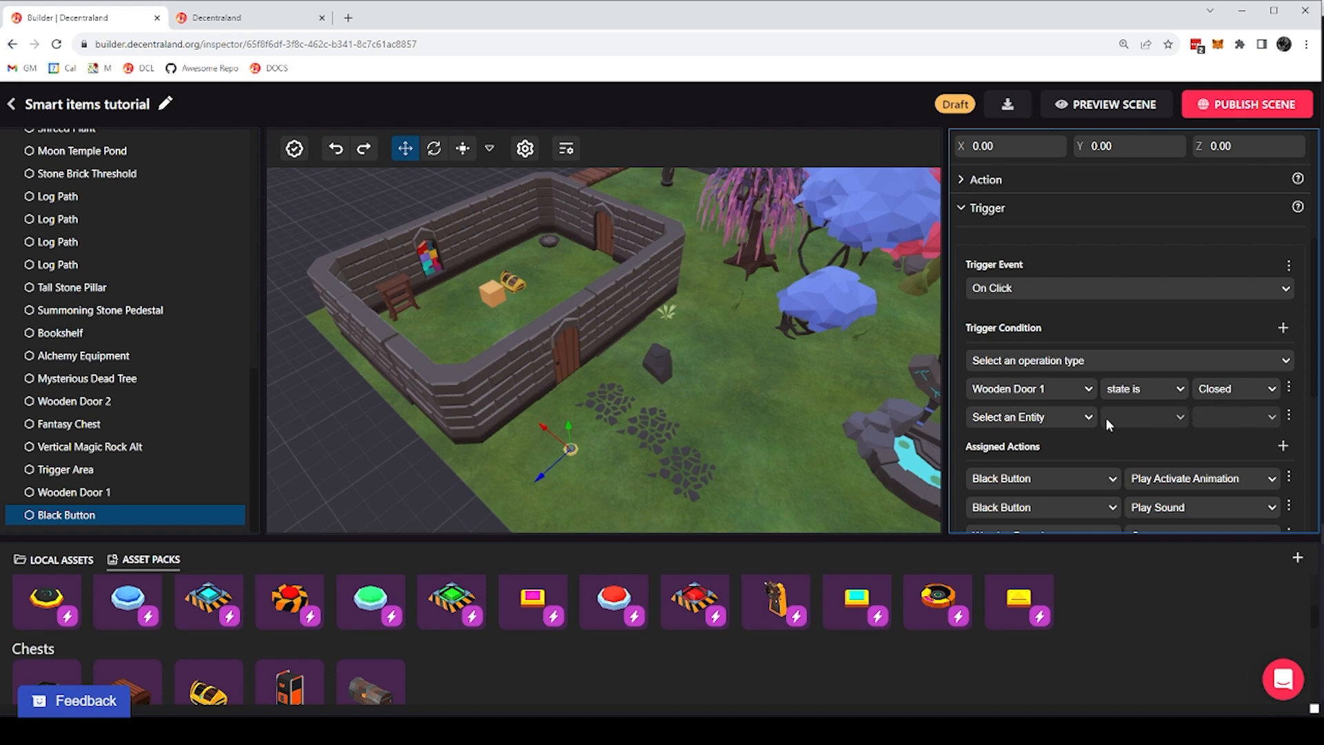
{"action": "scroll", "coordinate": [1038, 421], "scroll_direction": "down", "scroll_amount": 1}
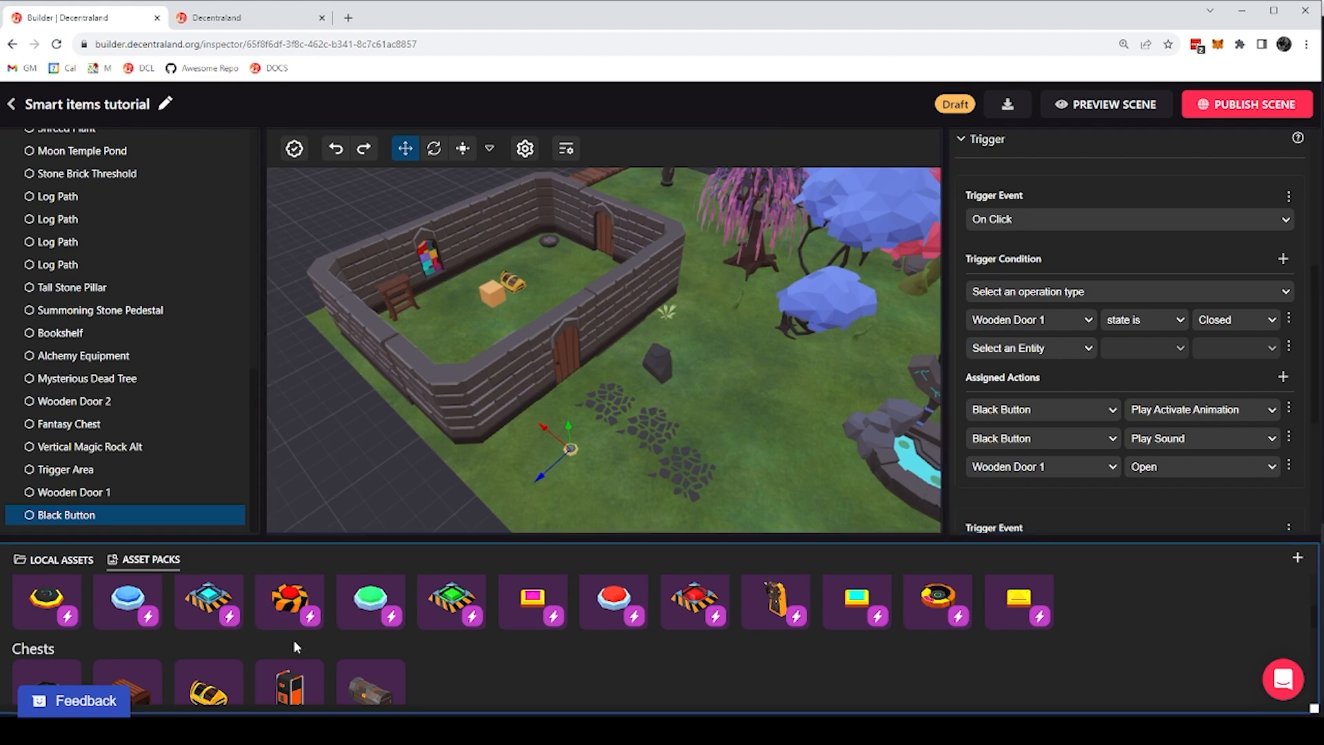
Find the SciFi Lever among the asset packs' levers and place it against the outer wall beside Wooden Door 1
{"action": "scroll", "coordinate": [294, 640], "scroll_direction": "down", "scroll_amount": 1}
{"action": "scroll", "coordinate": [234, 654], "scroll_direction": "up", "scroll_amount": 1}
{"action": "scroll", "coordinate": [347, 632], "scroll_direction": "down", "scroll_amount": 4}
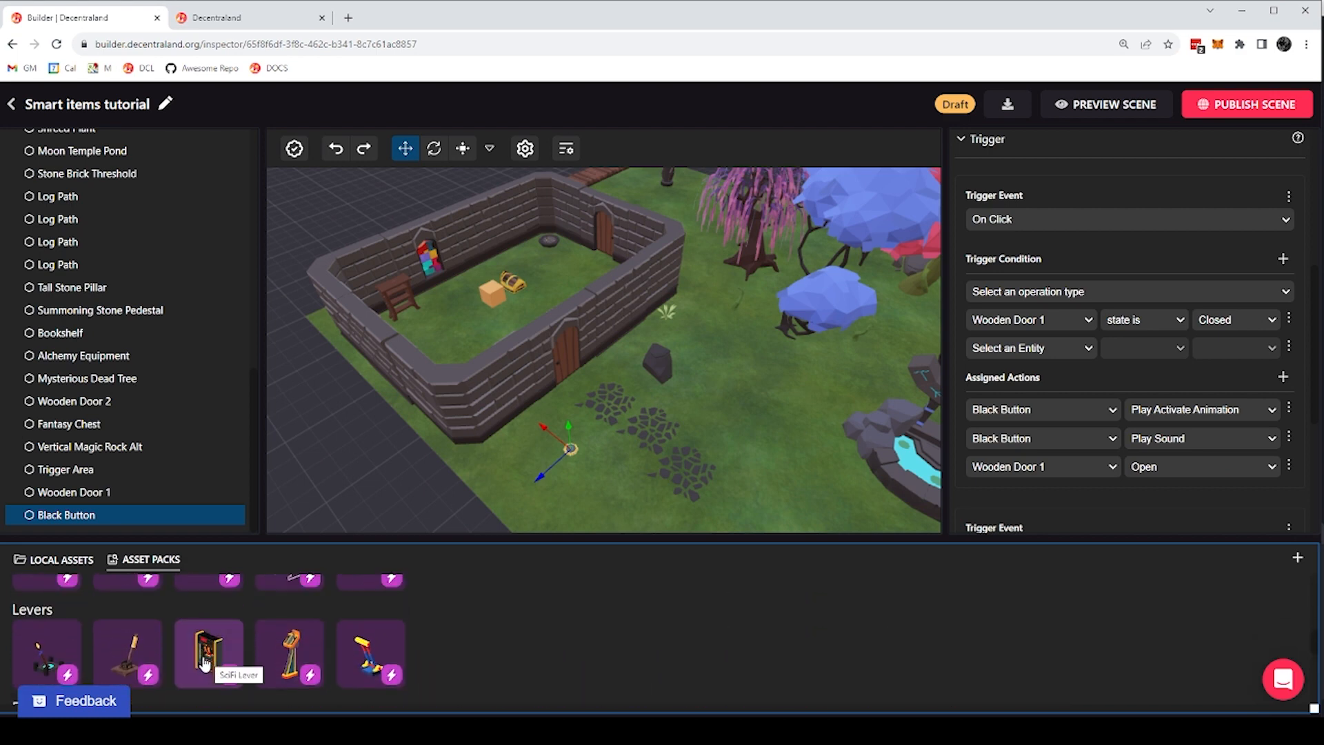
{"action": "left_click_drag", "start_coordinate": [201, 657], "coordinate": [534, 415]}
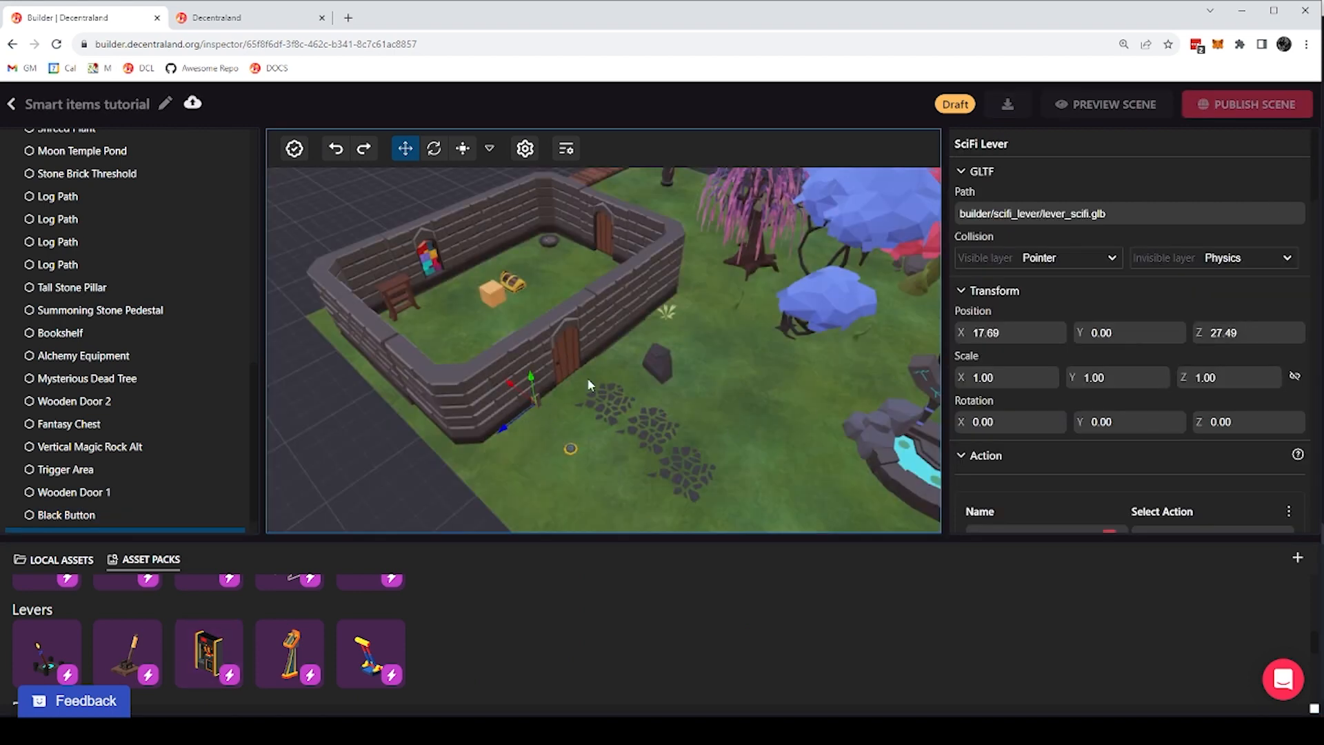
Set the SciFi Lever's Y rotation to 270 so it faces away from the wall
{"action": "left_click", "coordinate": [1122, 425]}
{"action": "type", "text": "90"}
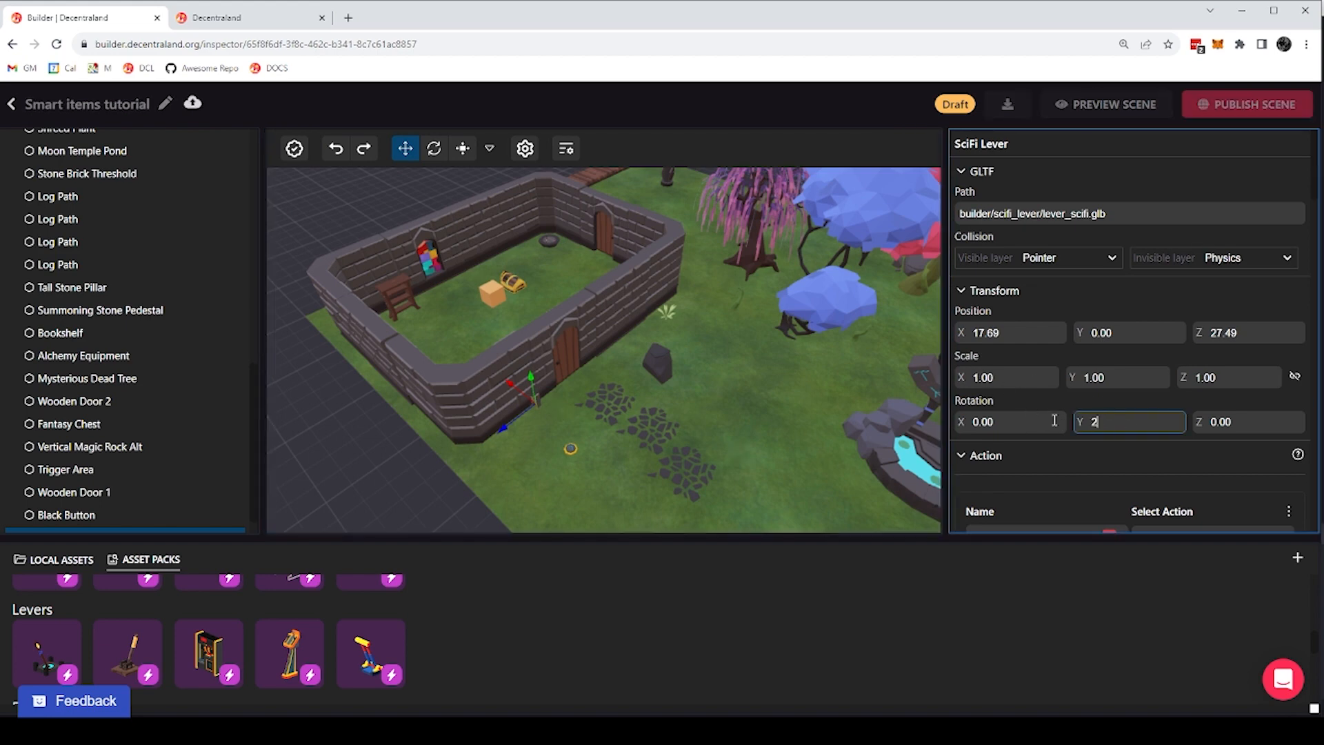
{"action": "type", "text": "270"}
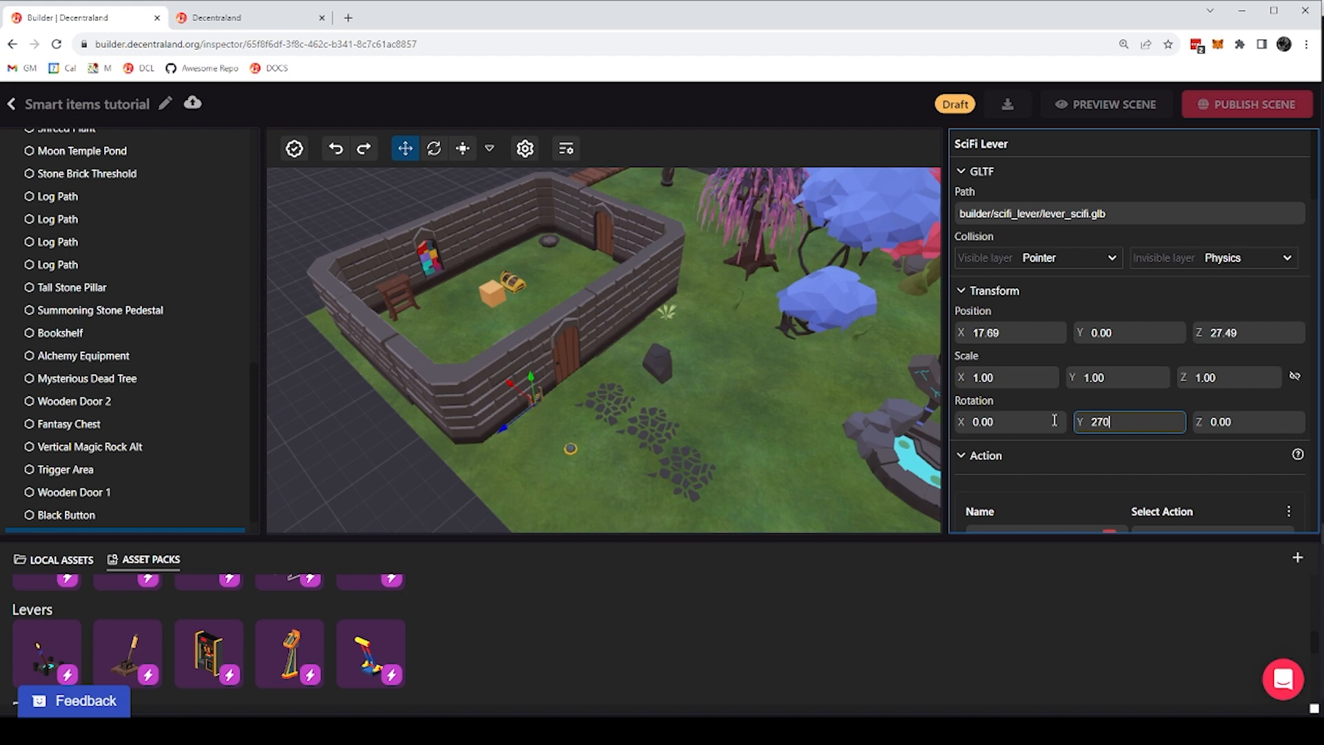
{"action": "left_click", "coordinate": [531, 378]}
{"action": "left_click", "coordinate": [536, 398]}
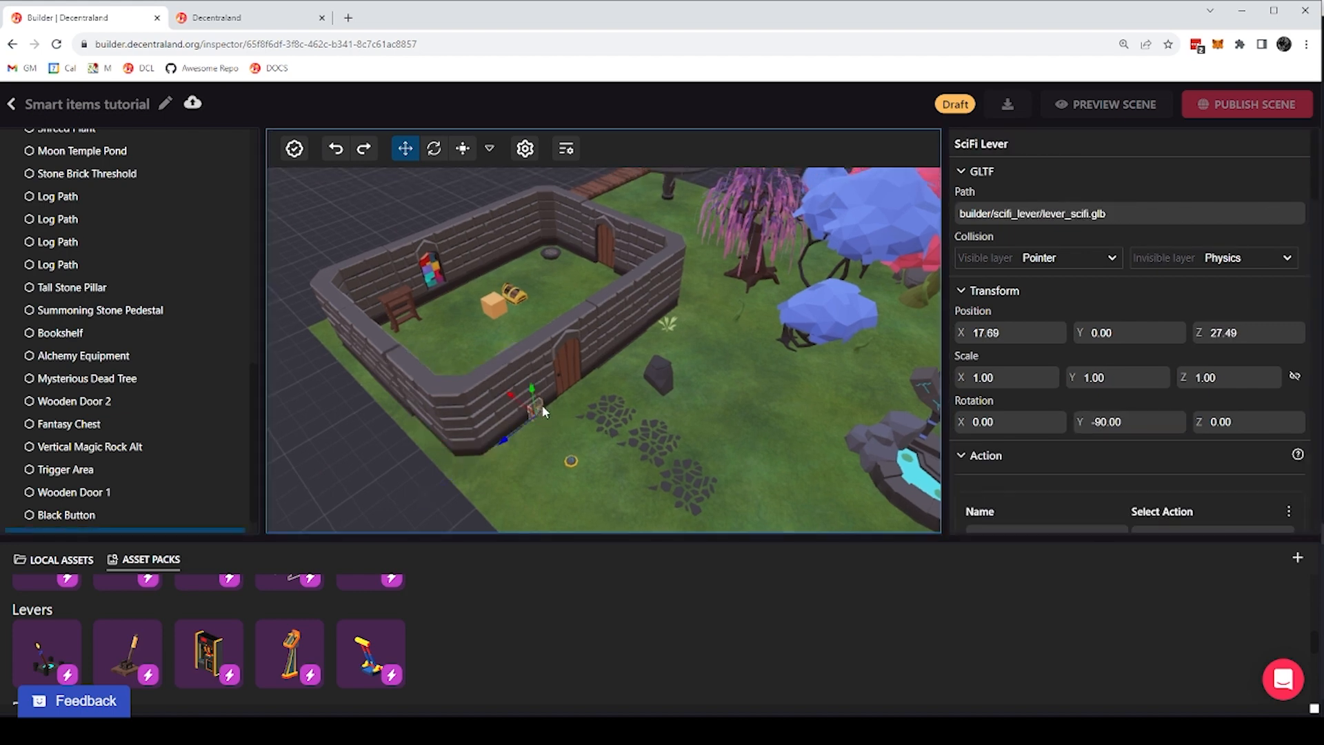
Raise the SciFi Lever up the wall to a Y position of about 0.81 and check its placement
{"action": "left_click_drag", "start_coordinate": [534, 391], "coordinate": [531, 374]}
{"action": "scroll", "coordinate": [532, 445], "scroll_direction": "up", "scroll_amount": 5}
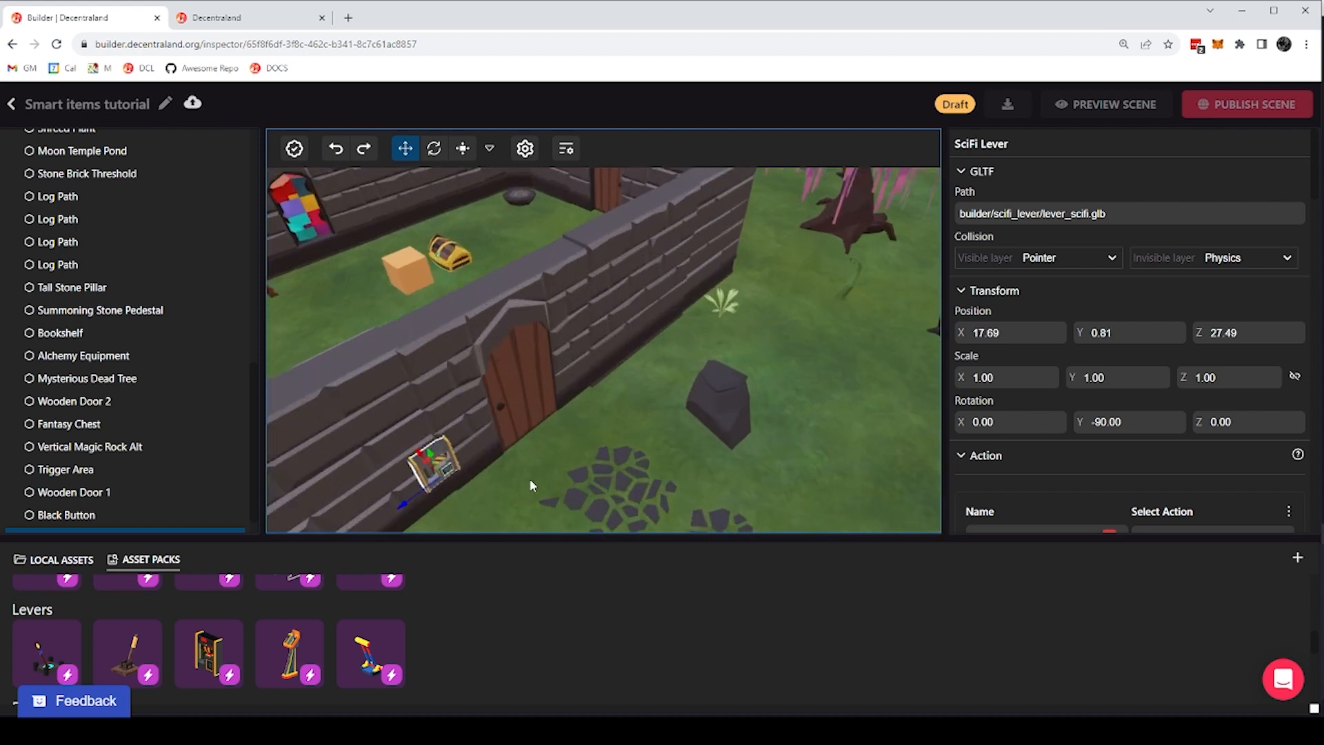
{"action": "left_click", "coordinate": [474, 496]}
{"action": "left_click", "coordinate": [494, 411]}
{"action": "scroll", "coordinate": [615, 440], "scroll_direction": "down", "scroll_amount": 5}
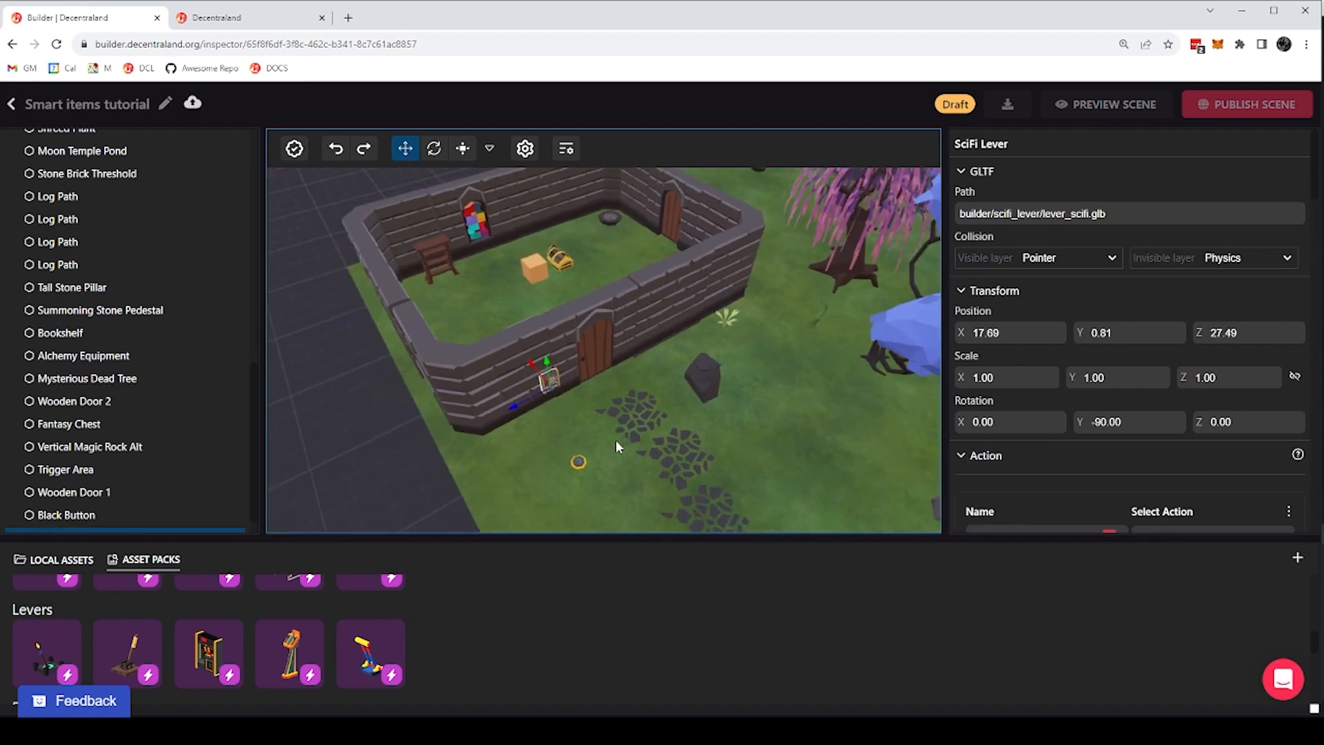
Examine the SciFi Lever's actions, its On Click triggers and its available states
{"action": "scroll", "coordinate": [1066, 405], "scroll_direction": "down", "scroll_amount": 4}
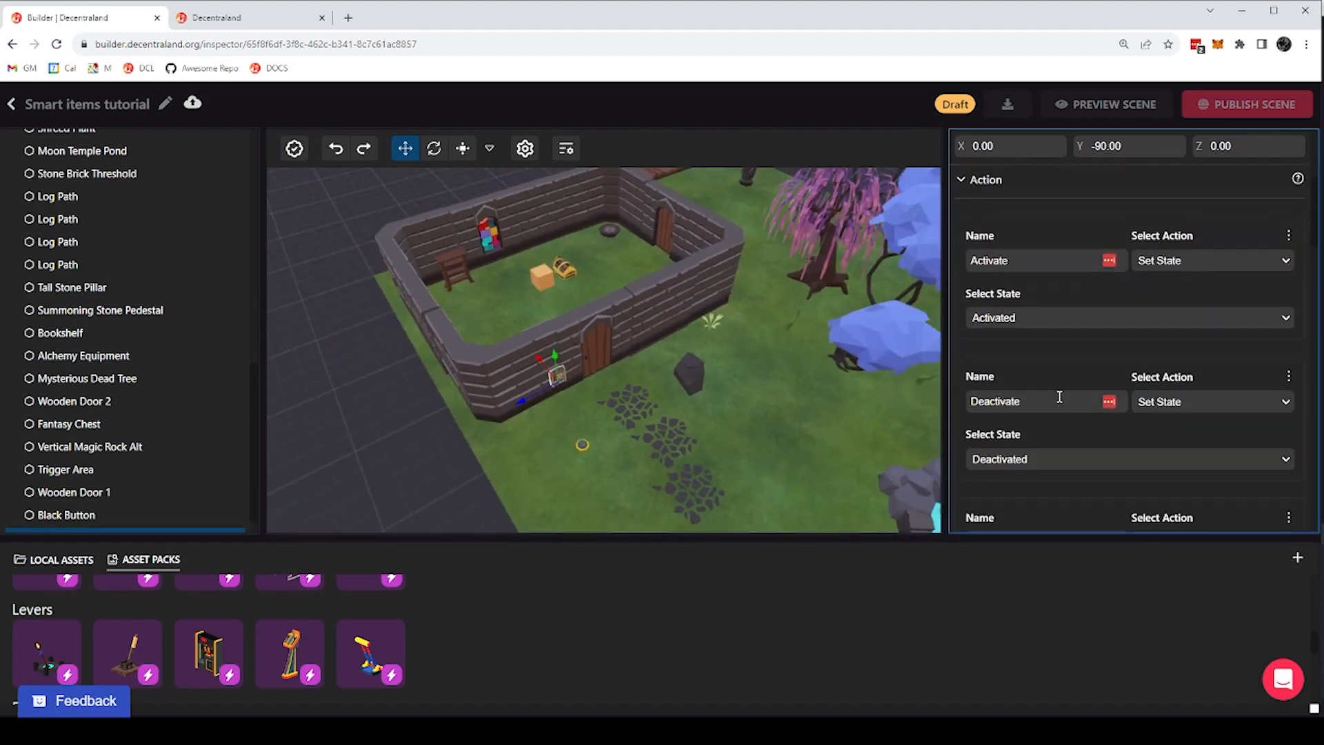
{"action": "scroll", "coordinate": [1071, 362], "scroll_direction": "up", "scroll_amount": 1}
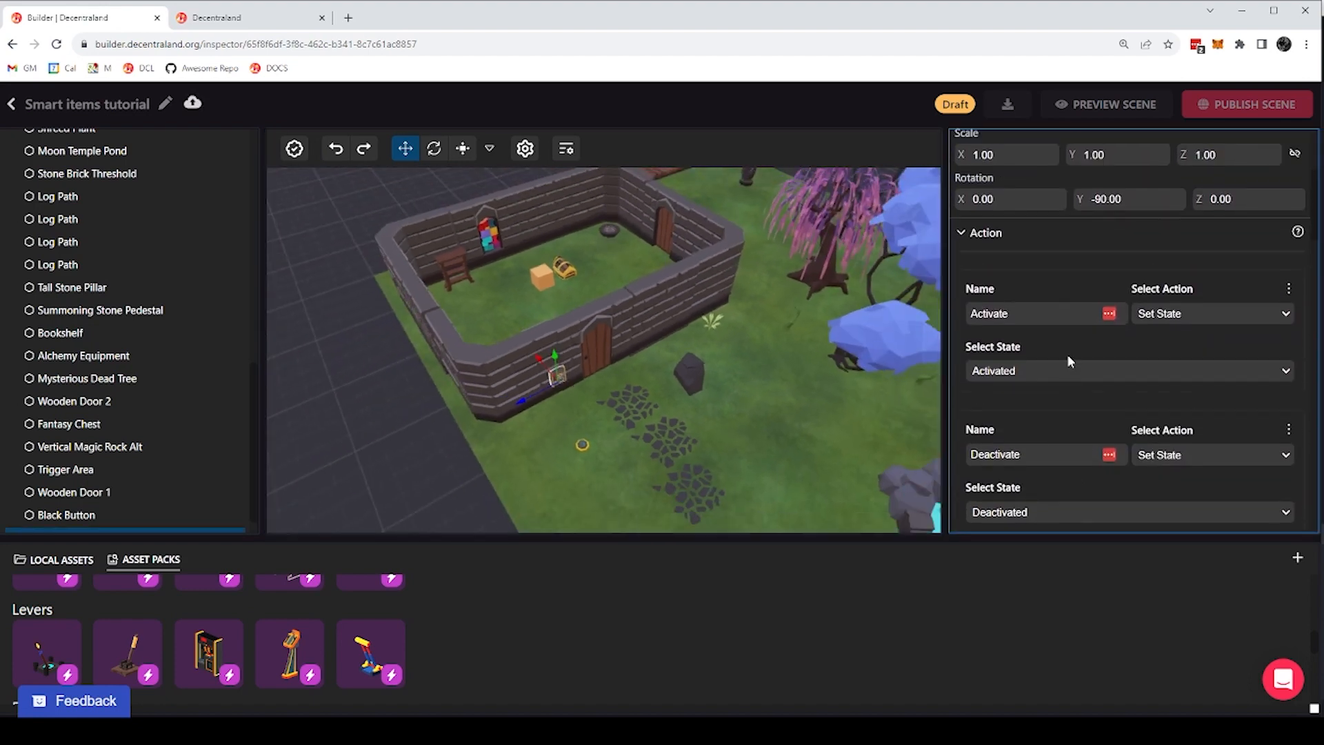
{"action": "scroll", "coordinate": [997, 298], "scroll_direction": "down", "scroll_amount": 1}
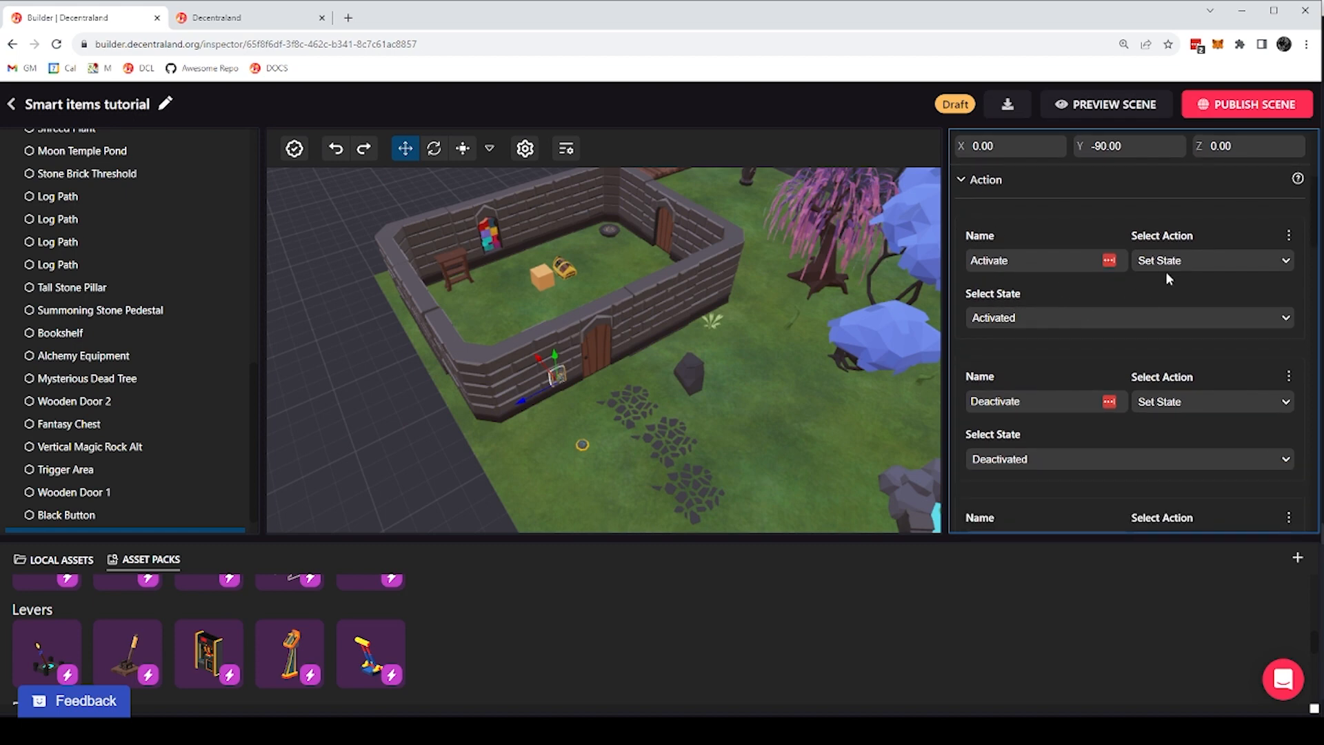
{"action": "scroll", "coordinate": [1166, 271], "scroll_direction": "down", "scroll_amount": 3}
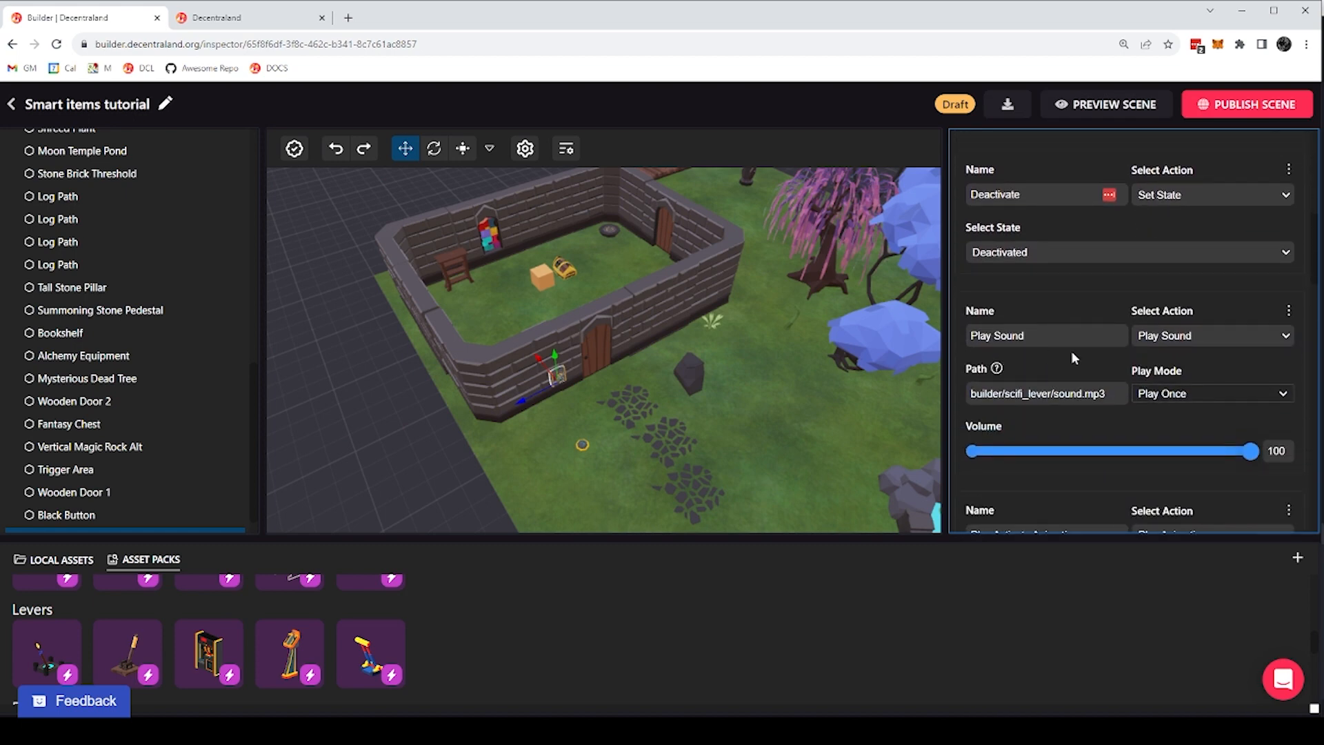
{"action": "scroll", "coordinate": [1120, 305], "scroll_direction": "down", "scroll_amount": 4}
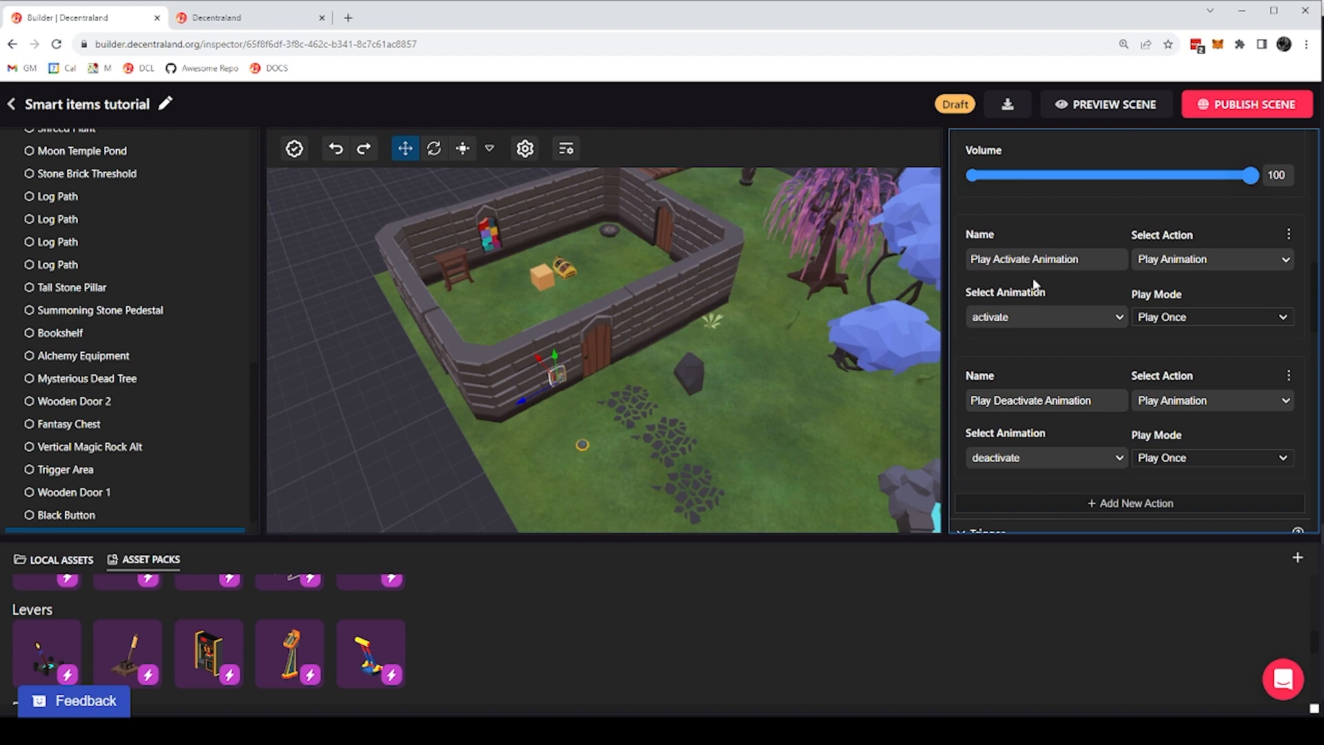
{"action": "scroll", "coordinate": [1071, 345], "scroll_direction": "down", "scroll_amount": 6}
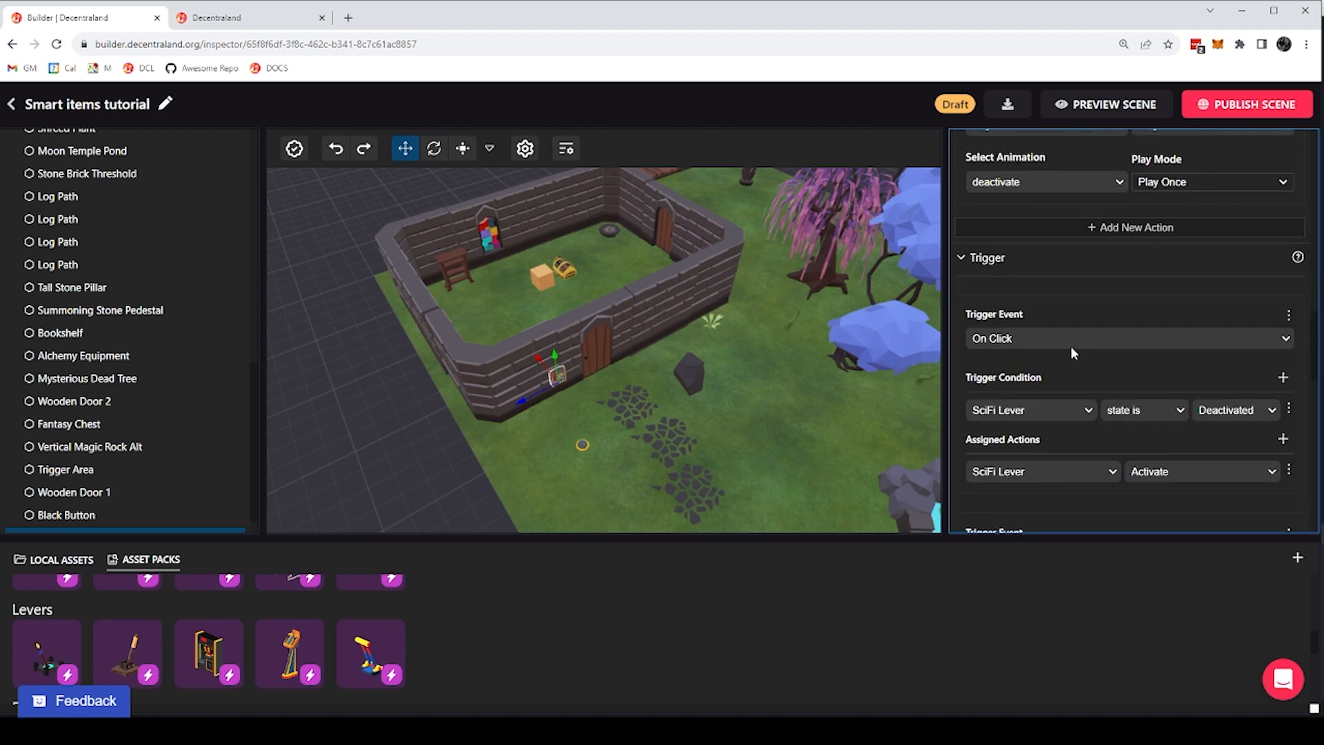
{"action": "scroll", "coordinate": [1024, 276], "scroll_direction": "up", "scroll_amount": 1}
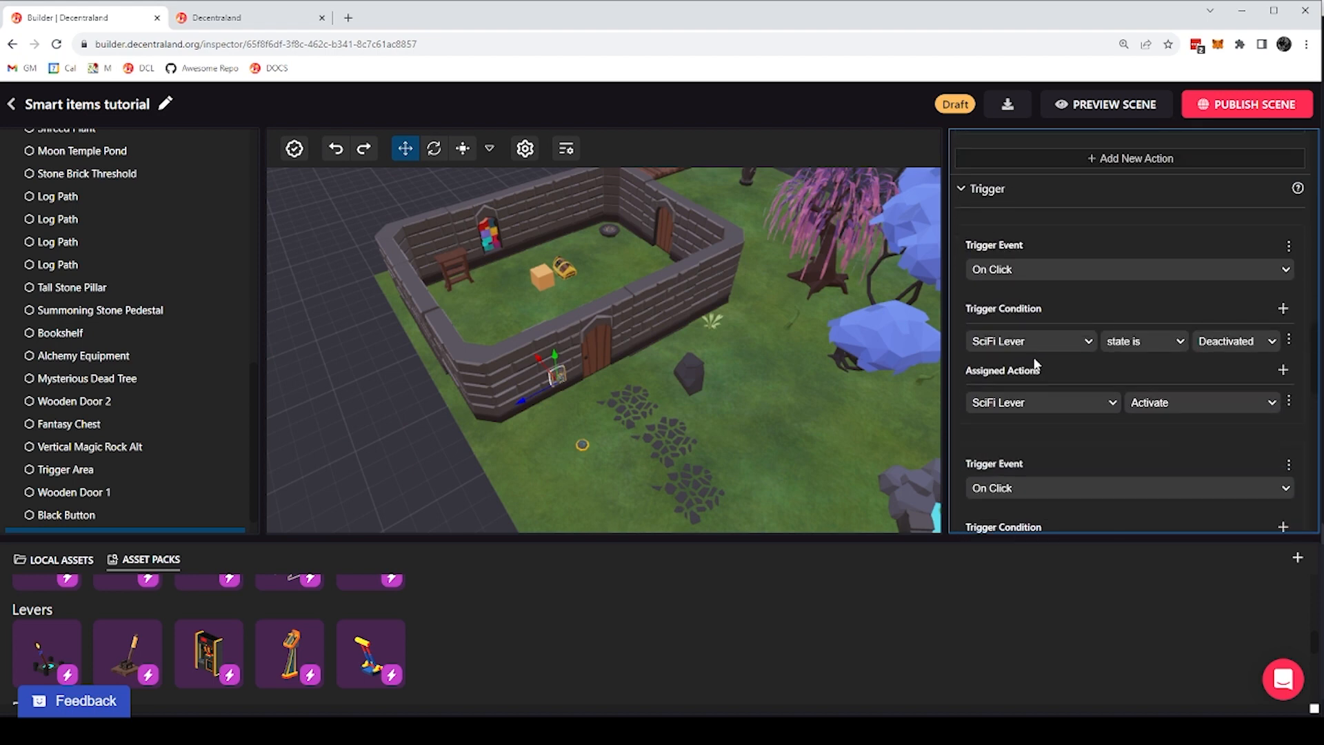
{"action": "scroll", "coordinate": [1048, 365], "scroll_direction": "down", "scroll_amount": 1}
{"action": "scroll", "coordinate": [1048, 364], "scroll_direction": "up", "scroll_amount": 1}
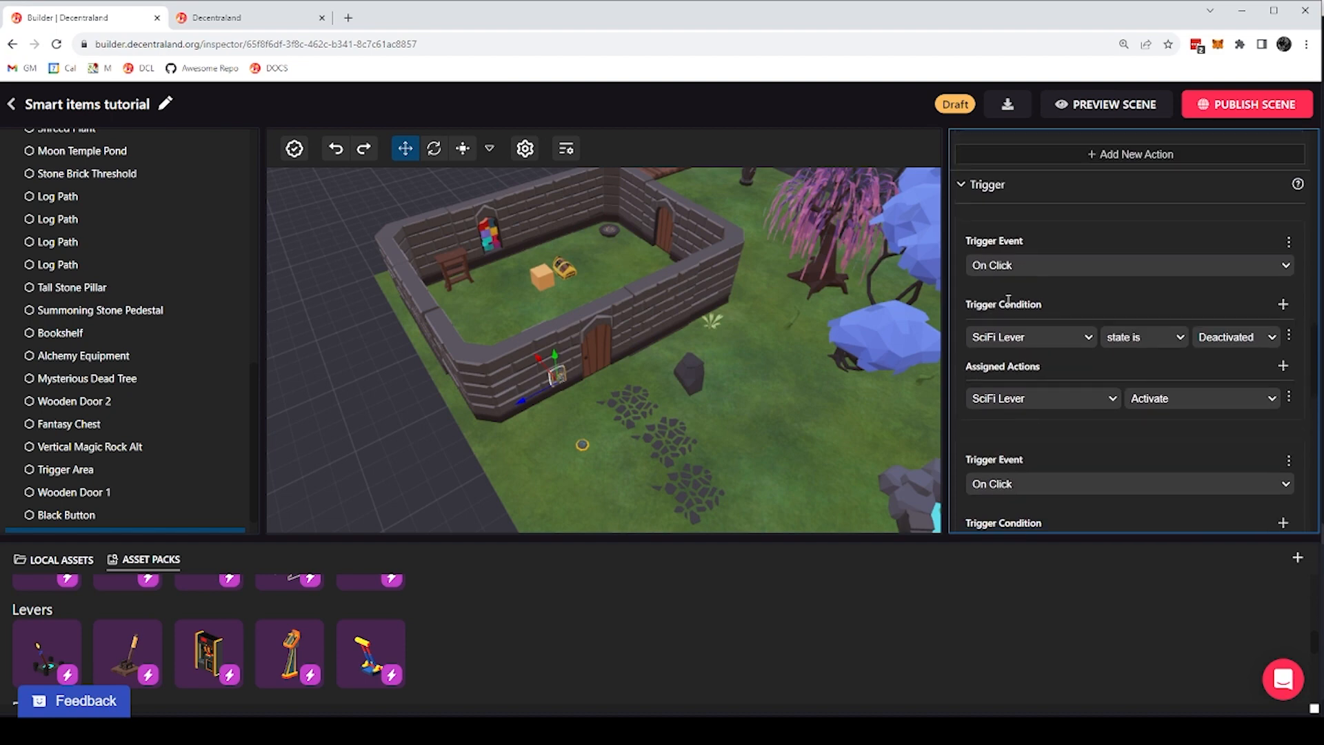
{"action": "left_click", "coordinate": [961, 188]}
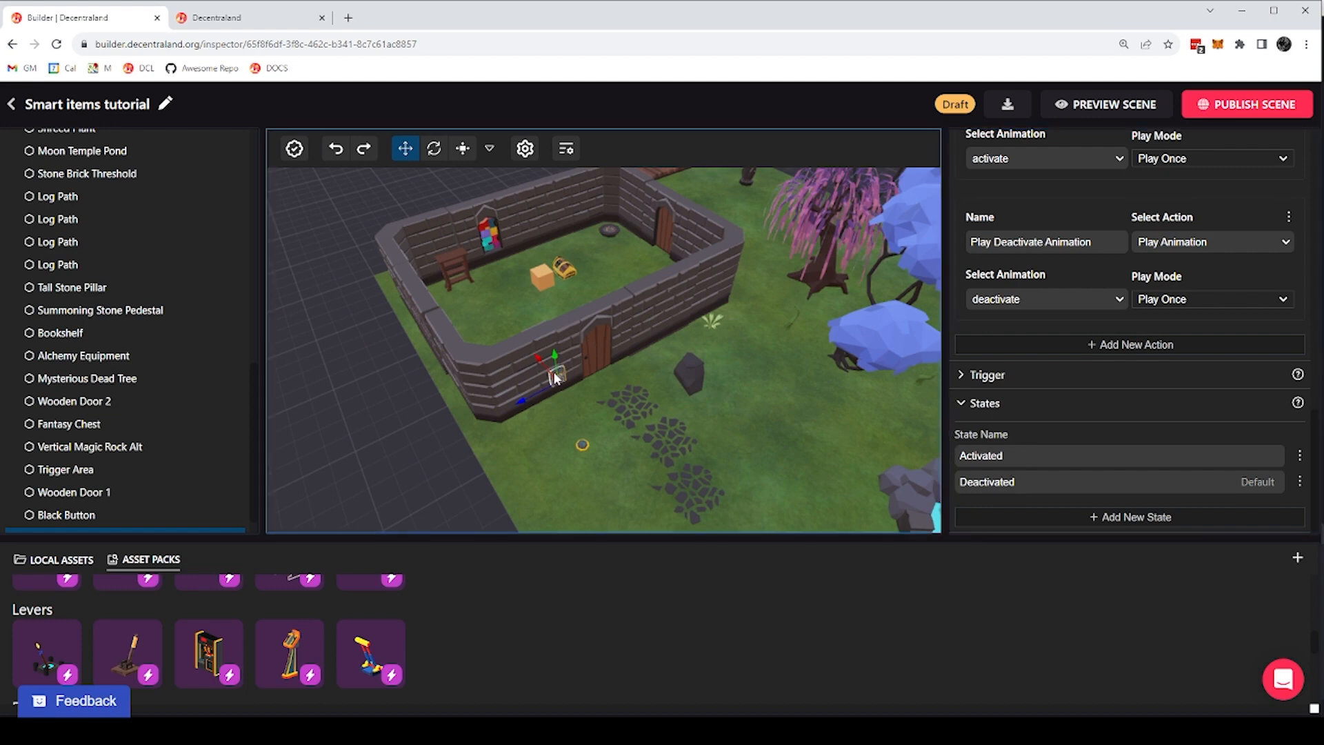
Add a condition to the Black Button's On Click trigger that opens Wooden Door 1, requiring that the SciFi Lever's state is Activated
{"action": "left_click", "coordinate": [583, 447]}
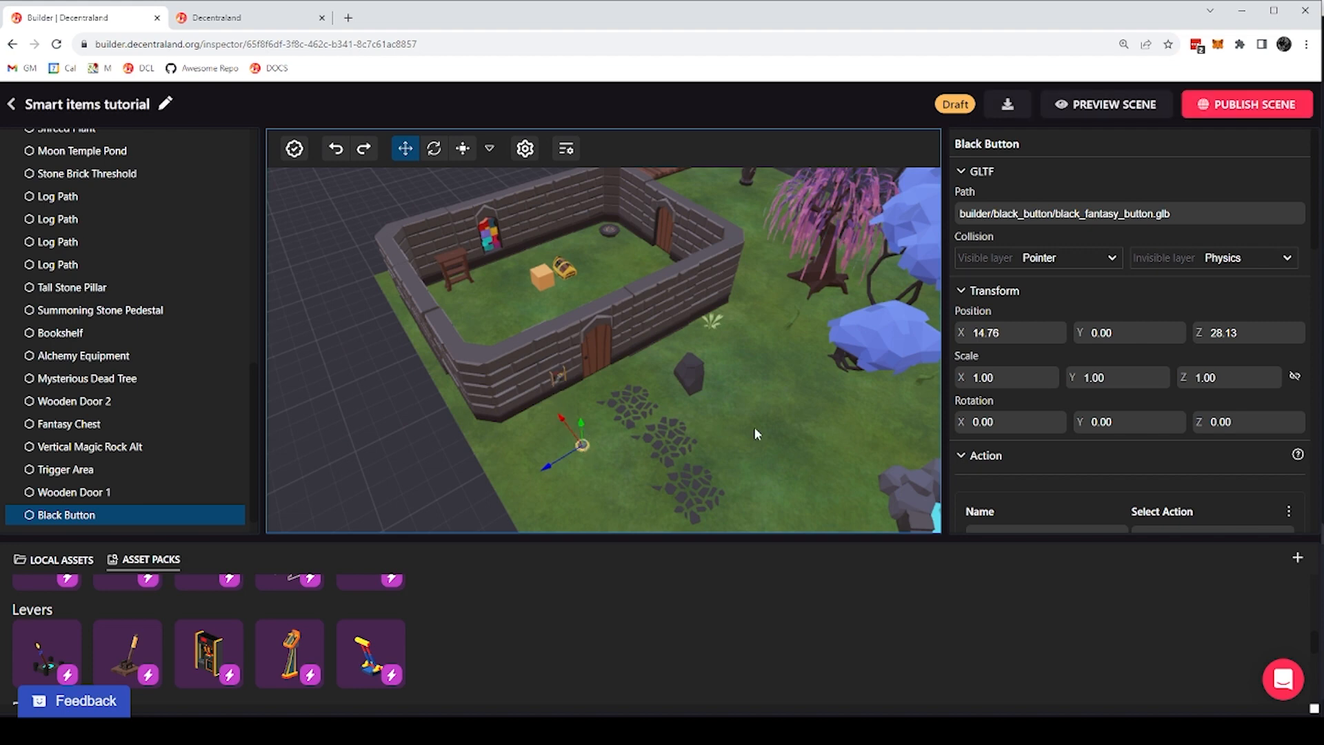
{"action": "scroll", "coordinate": [1107, 389], "scroll_direction": "down", "scroll_amount": 10}
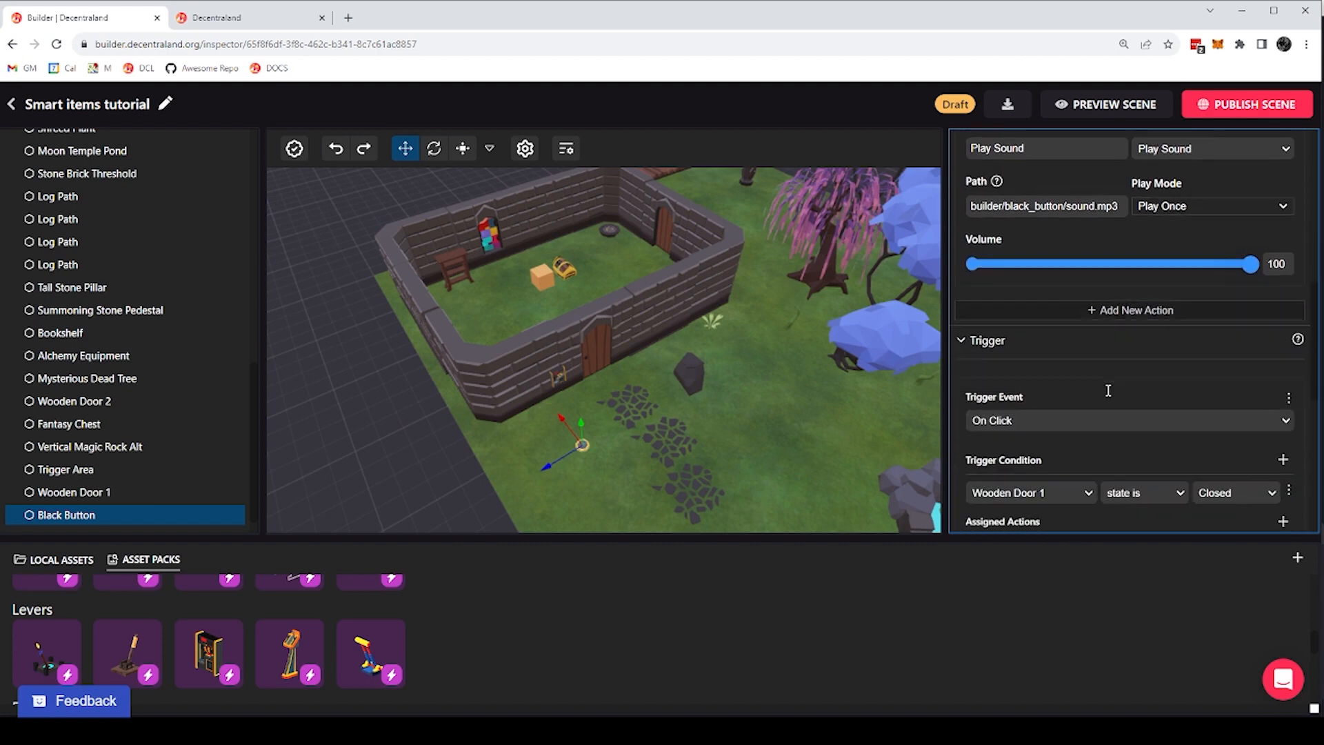
{"action": "scroll", "coordinate": [1109, 390], "scroll_direction": "down", "scroll_amount": 2}
{"action": "scroll", "coordinate": [1083, 333], "scroll_direction": "up", "scroll_amount": 3}
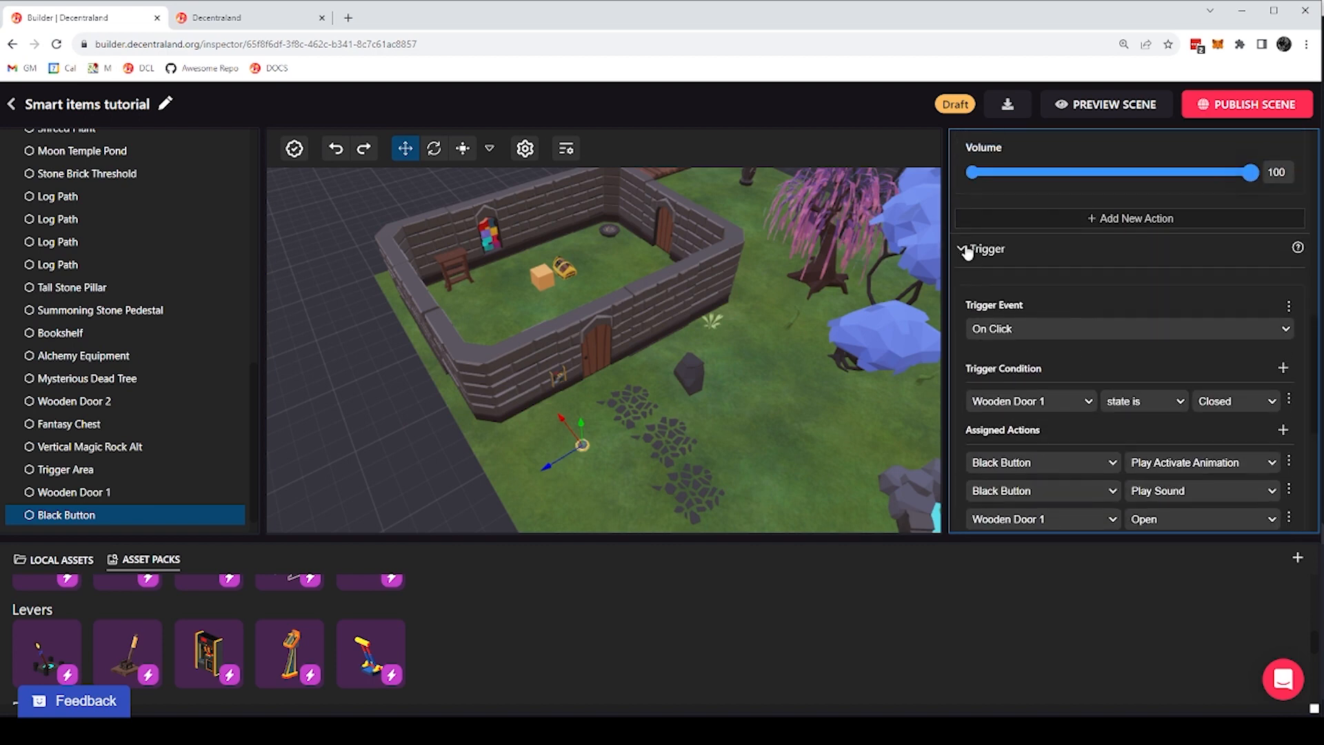
{"action": "scroll", "coordinate": [968, 253], "scroll_direction": "down", "scroll_amount": 1}
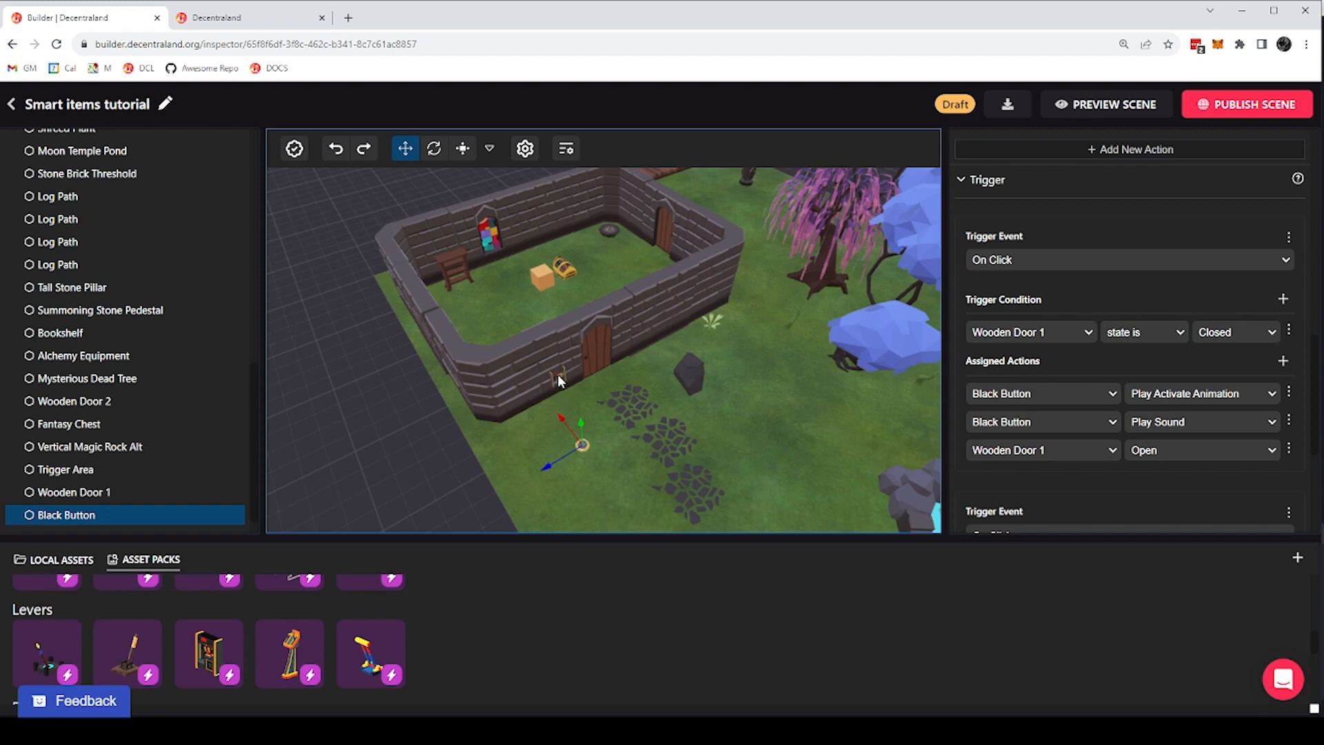
{"action": "left_click", "coordinate": [1283, 299]}
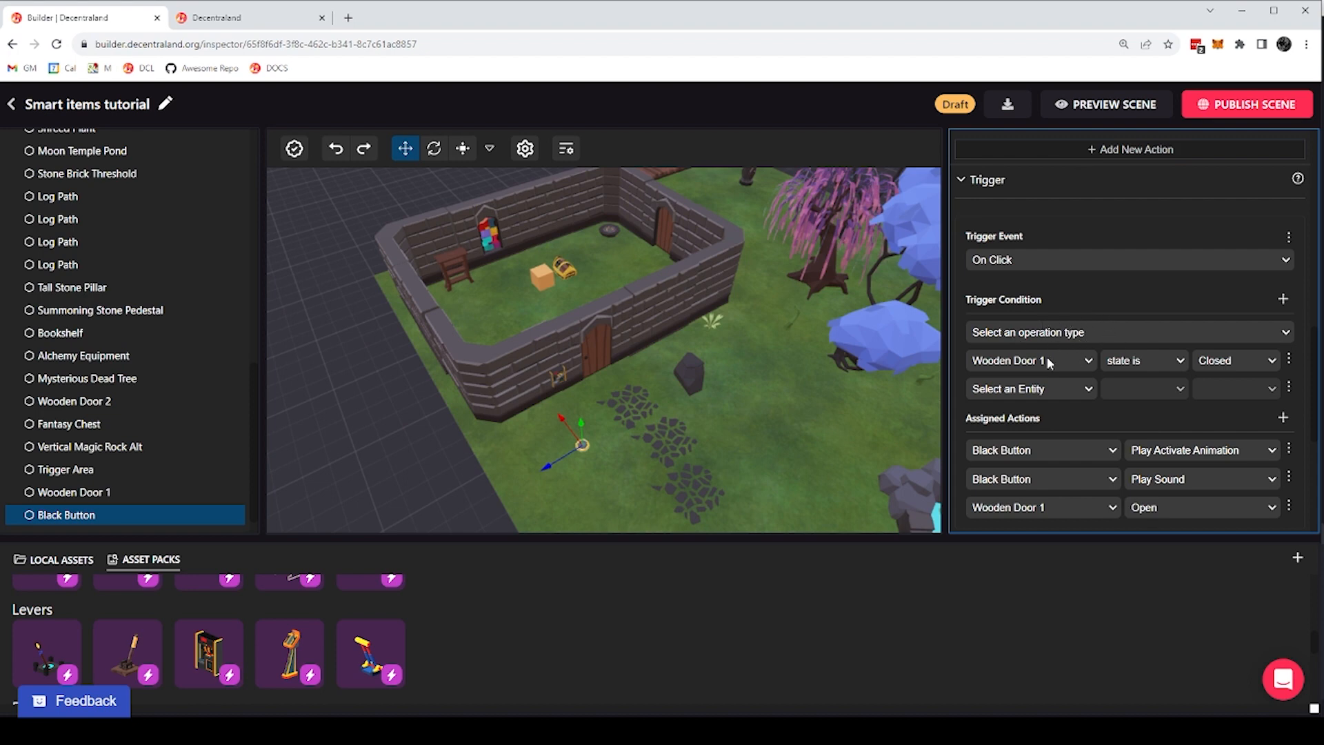
{"action": "left_click", "coordinate": [1059, 389]}
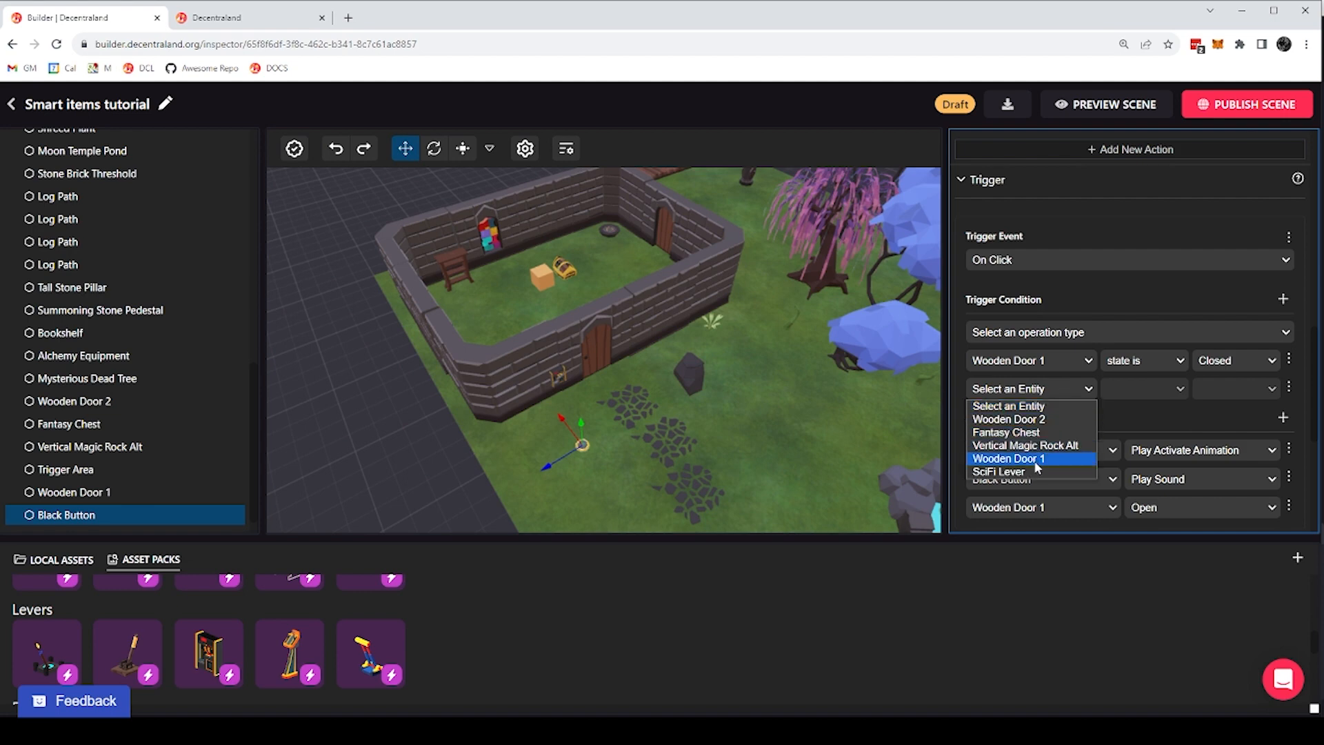
{"action": "left_click", "coordinate": [999, 472]}
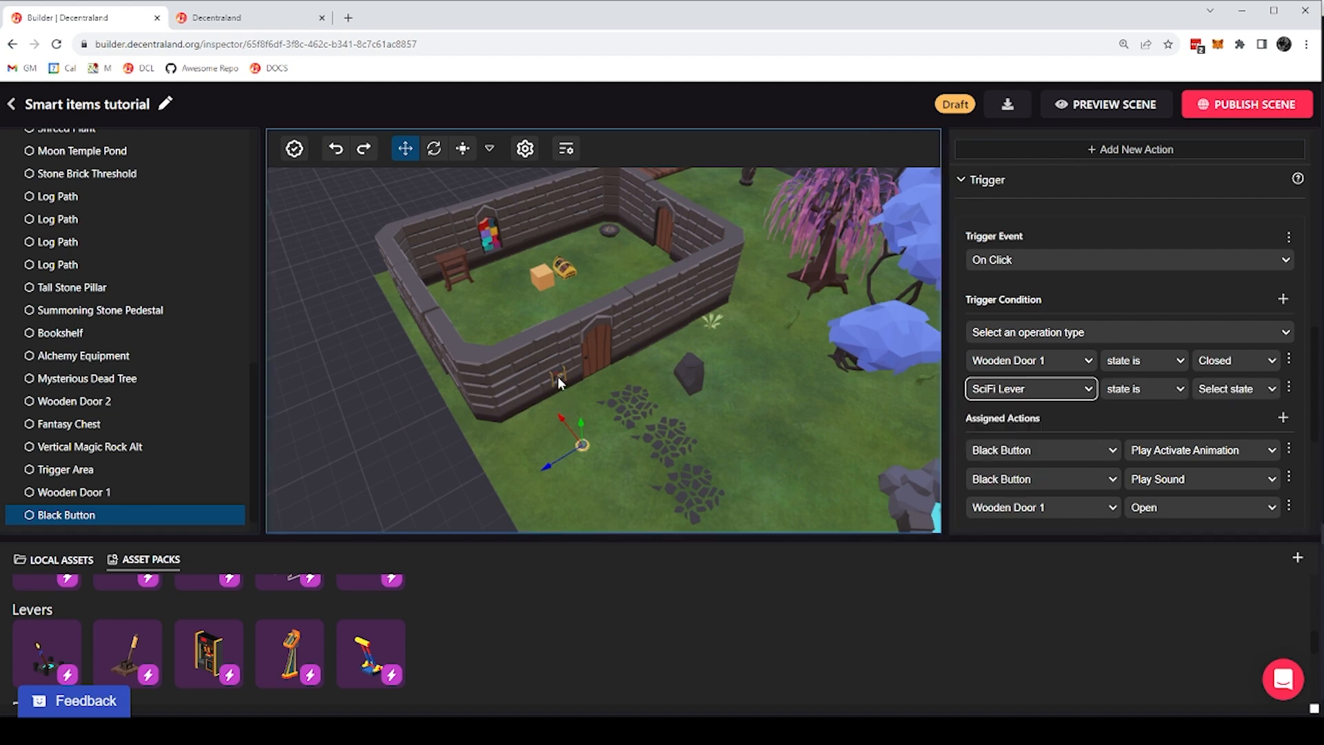
{"action": "left_click", "coordinate": [1222, 389]}
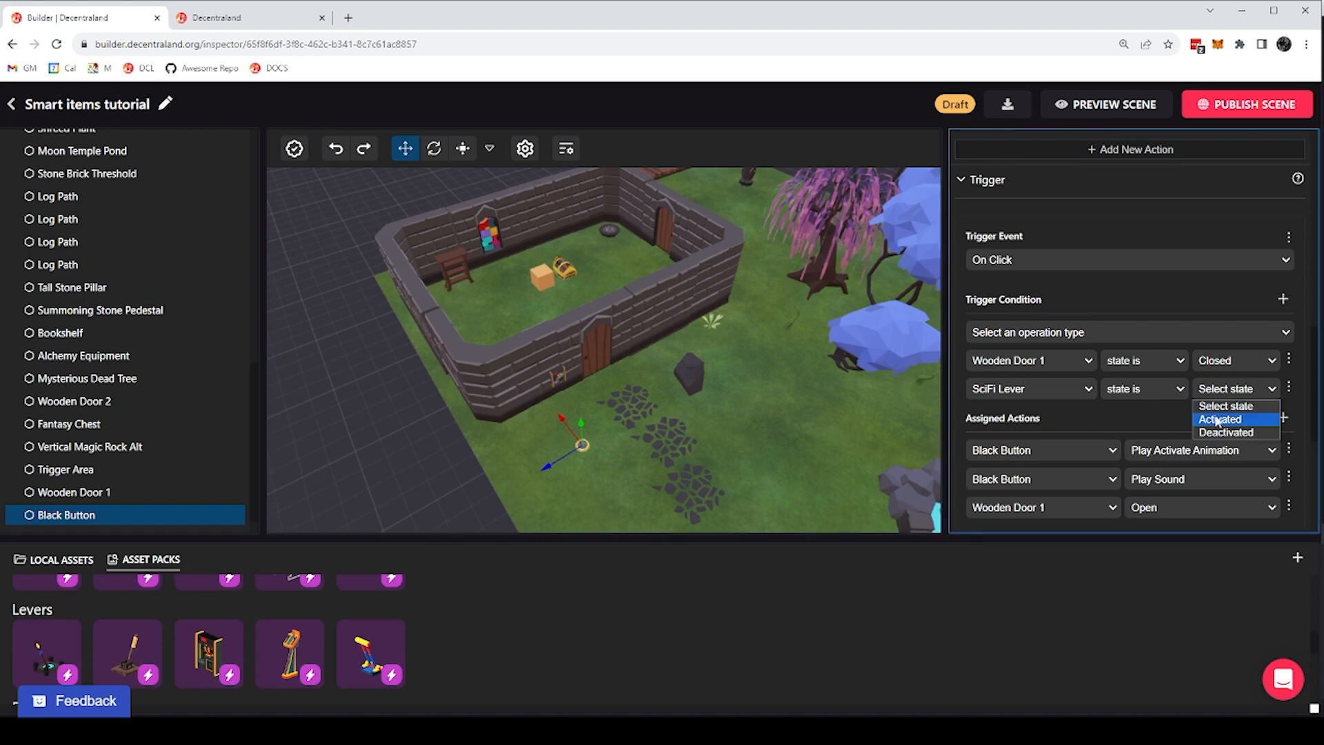
{"action": "left_click", "coordinate": [1218, 418]}
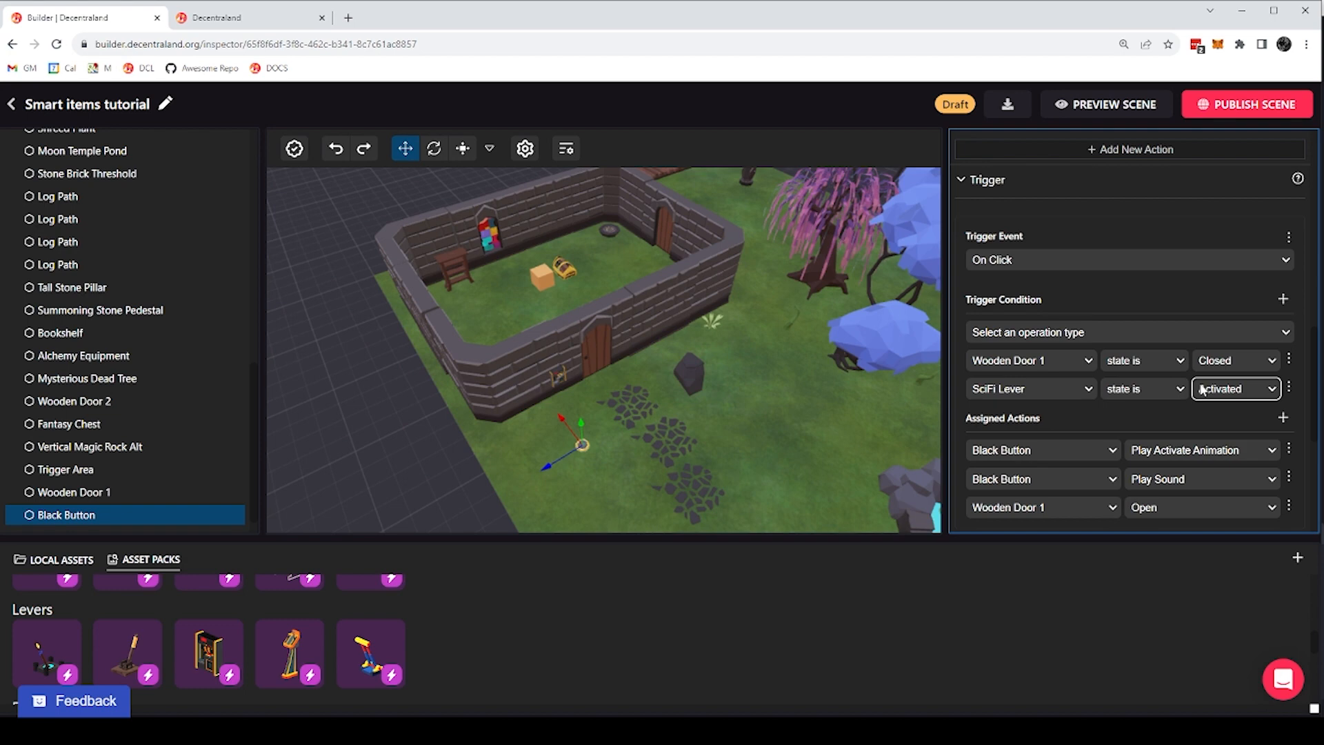
Set the operation type for the Black Button's door-opening trigger conditions to All Conditions should be Met (AND)
{"action": "left_click", "coordinate": [1033, 333]}
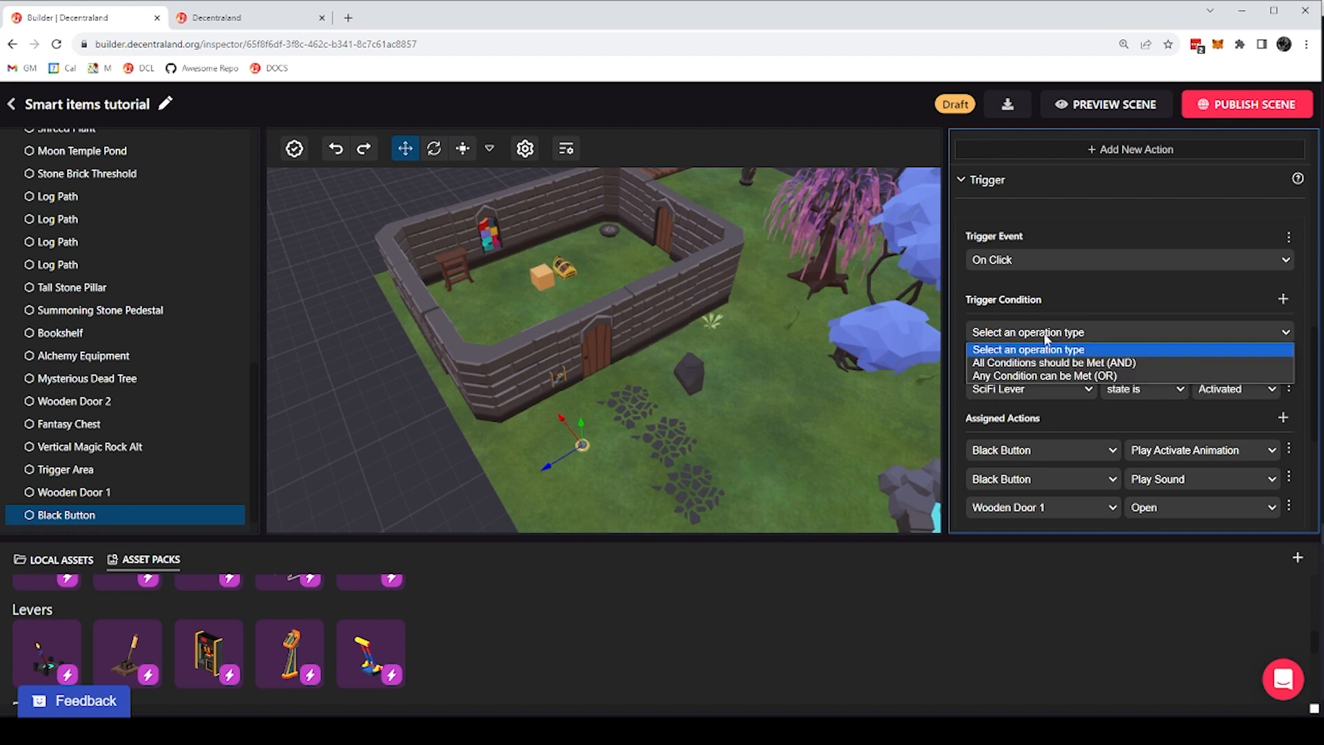
{"action": "left_click", "coordinate": [1047, 334]}
{"action": "left_click", "coordinate": [1049, 338]}
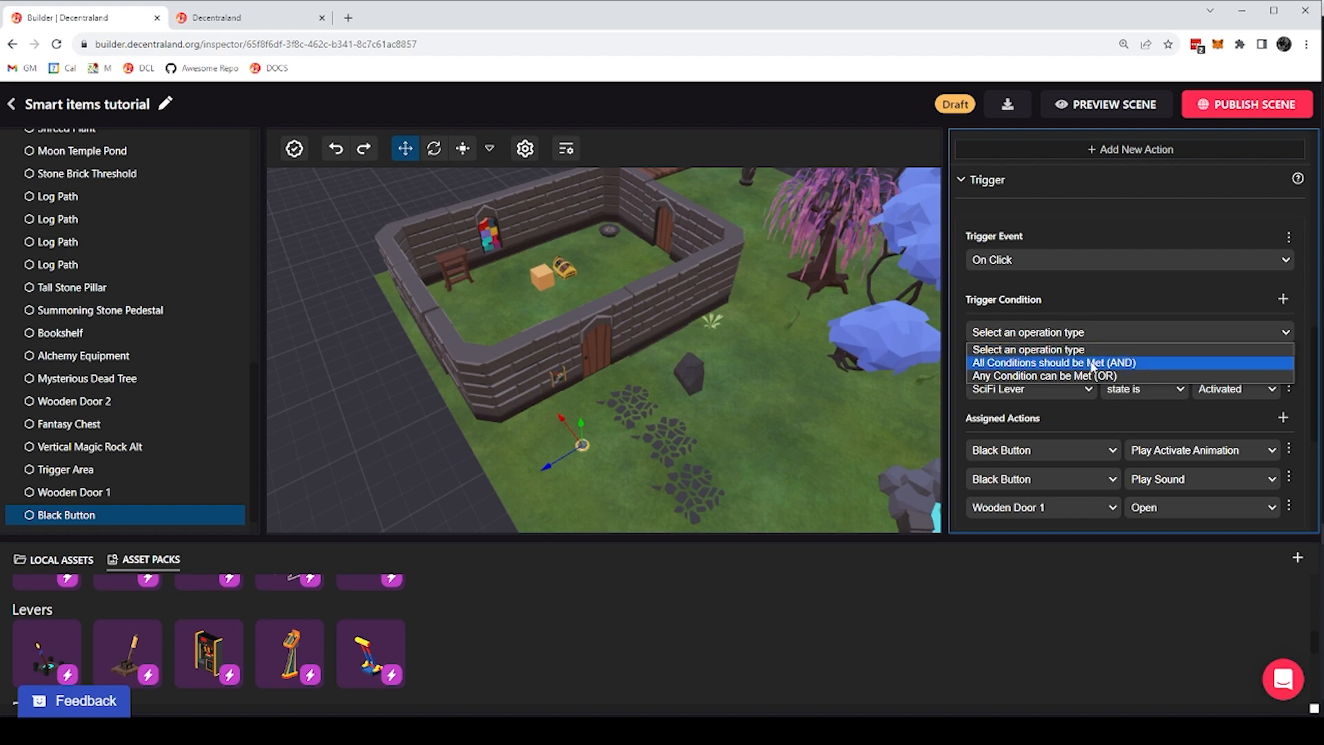
{"action": "left_click", "coordinate": [1125, 364]}
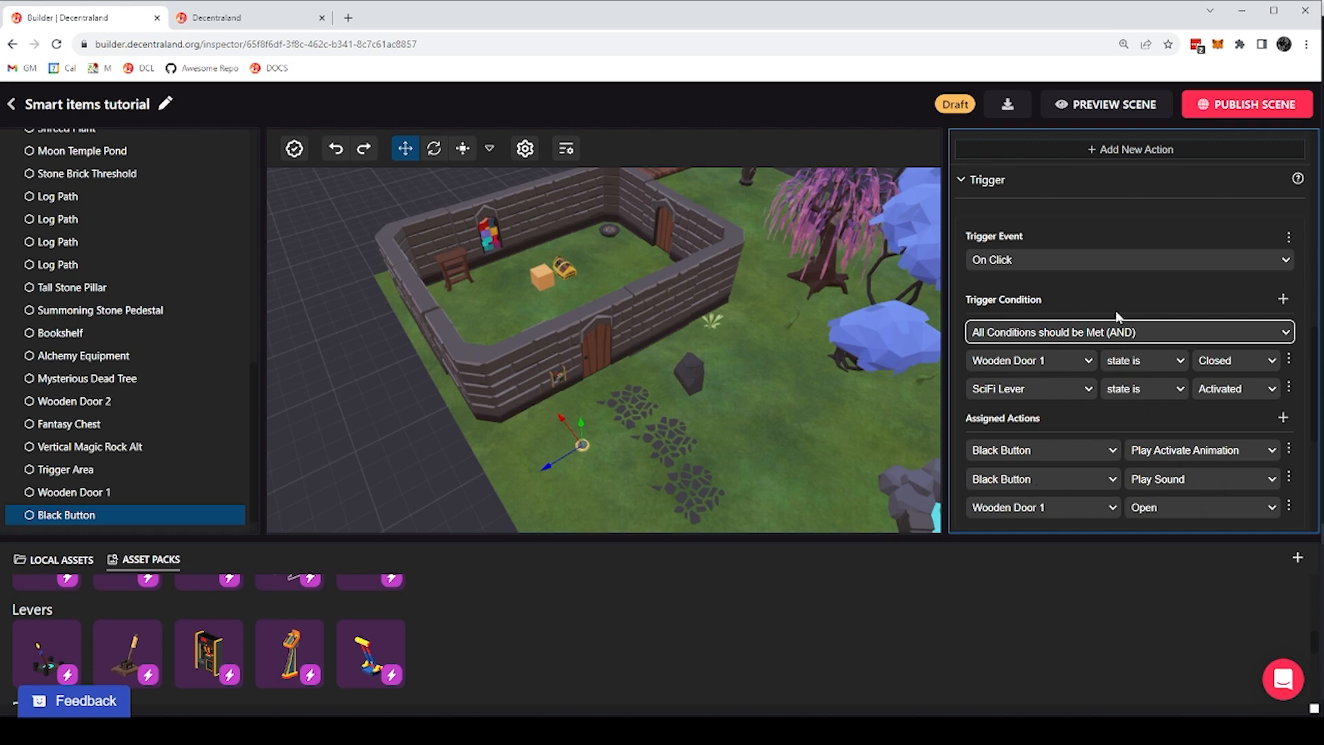
Add a second condition to the Black Button's On Click trigger that closes Wooden Door 1, using All Conditions should be Met (AND)
{"action": "scroll", "coordinate": [1121, 297], "scroll_direction": "down", "scroll_amount": 4}
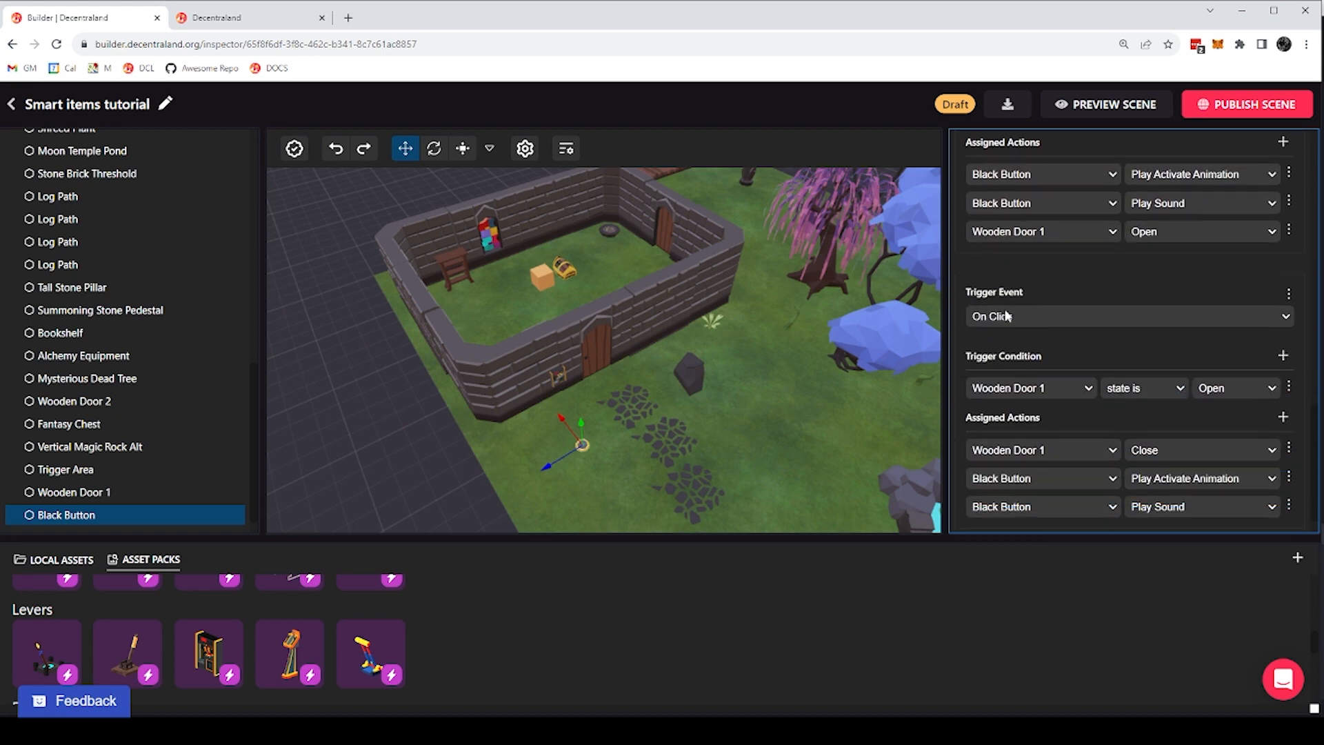
{"action": "scroll", "coordinate": [1014, 331], "scroll_direction": "down", "scroll_amount": 1}
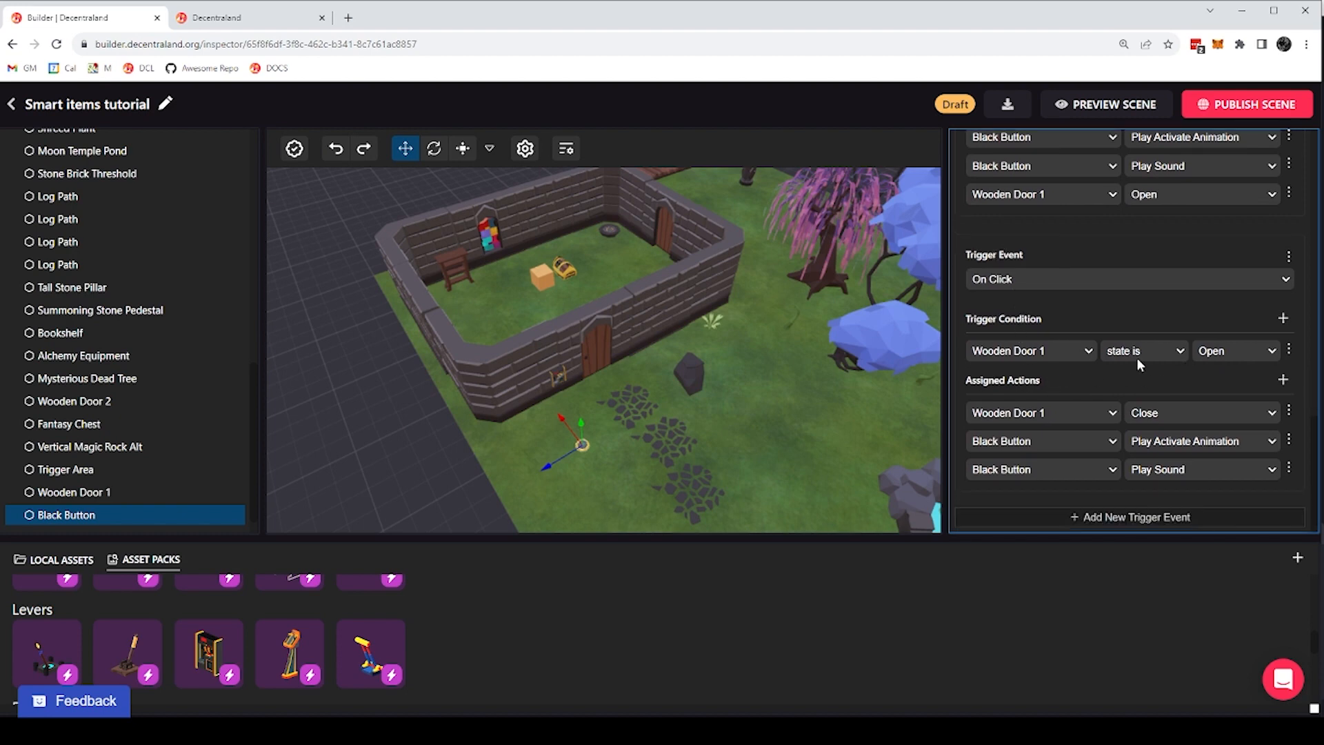
{"action": "left_click", "coordinate": [1283, 319]}
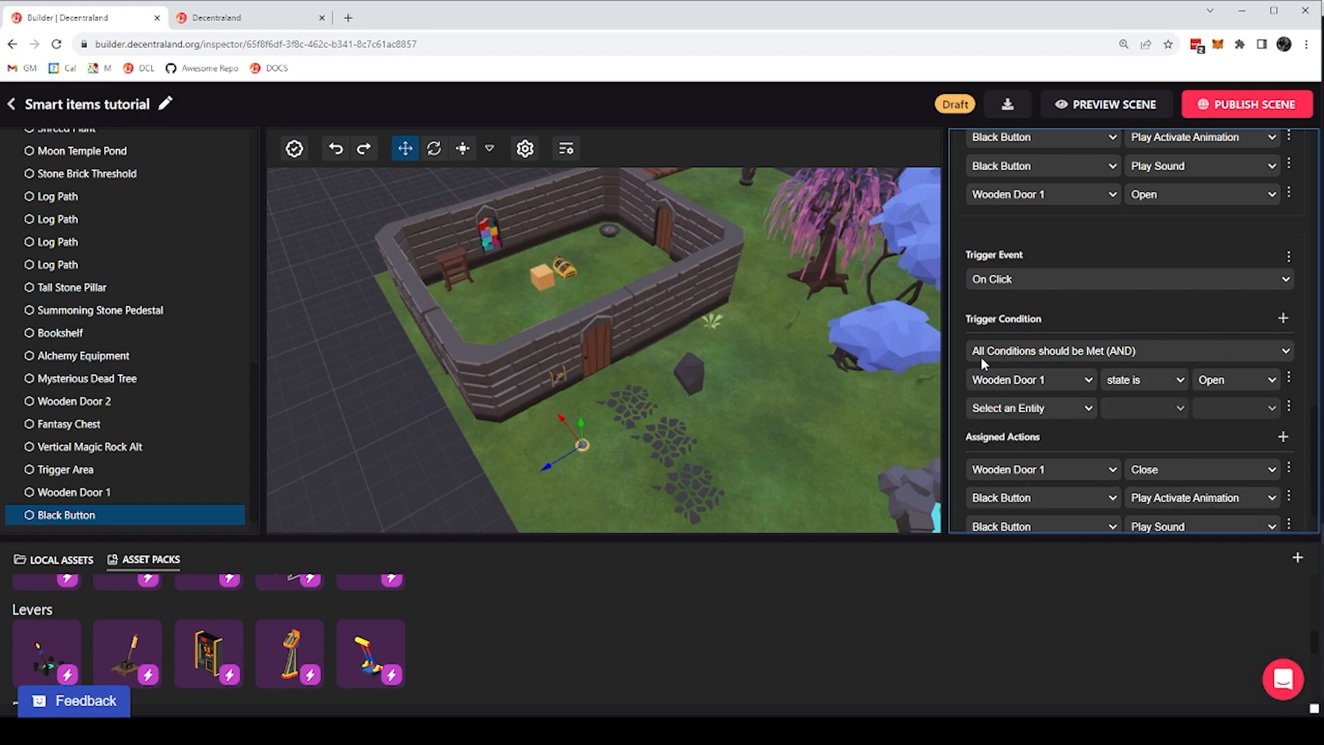
{"action": "left_click", "coordinate": [1113, 353]}
{"action": "left_click", "coordinate": [1087, 381]}
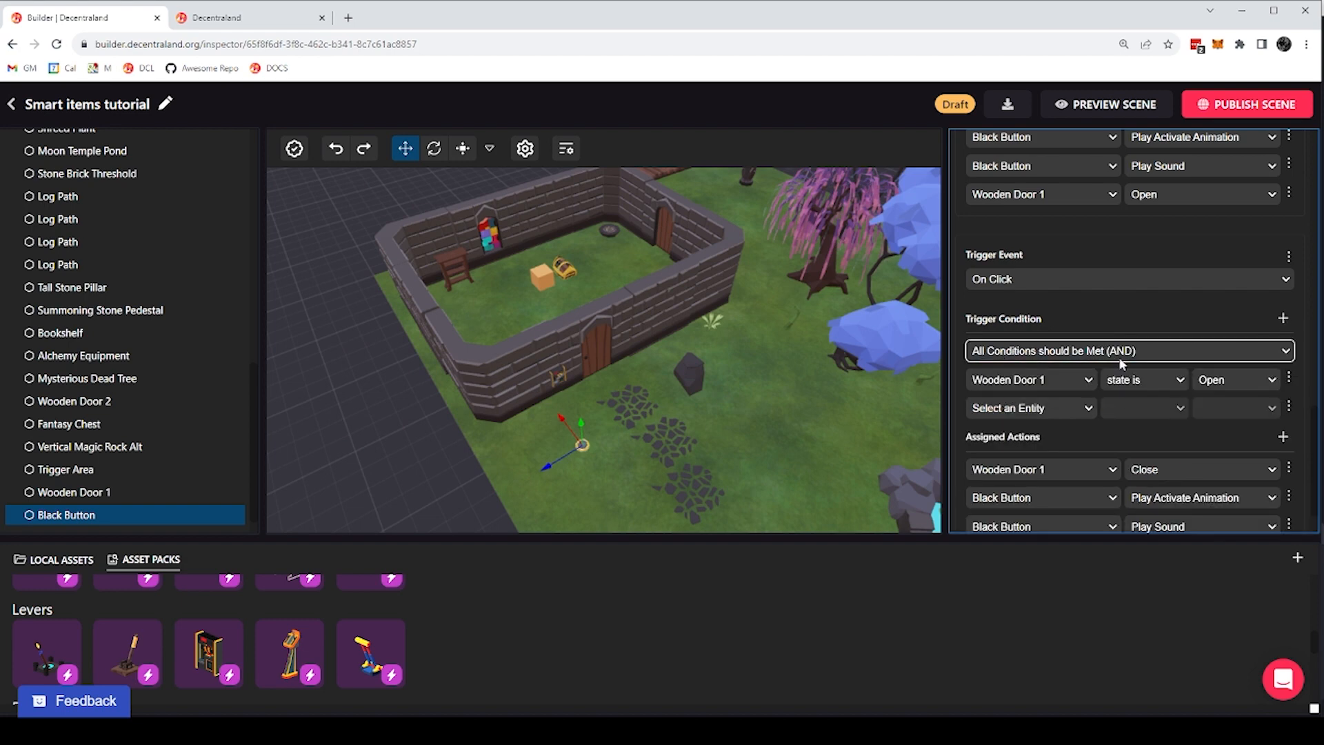
Set the new condition of the door-closing trigger to require that the SciFi Lever's state is Activated
{"action": "left_click", "coordinate": [1061, 406]}
{"action": "left_click", "coordinate": [1008, 485]}
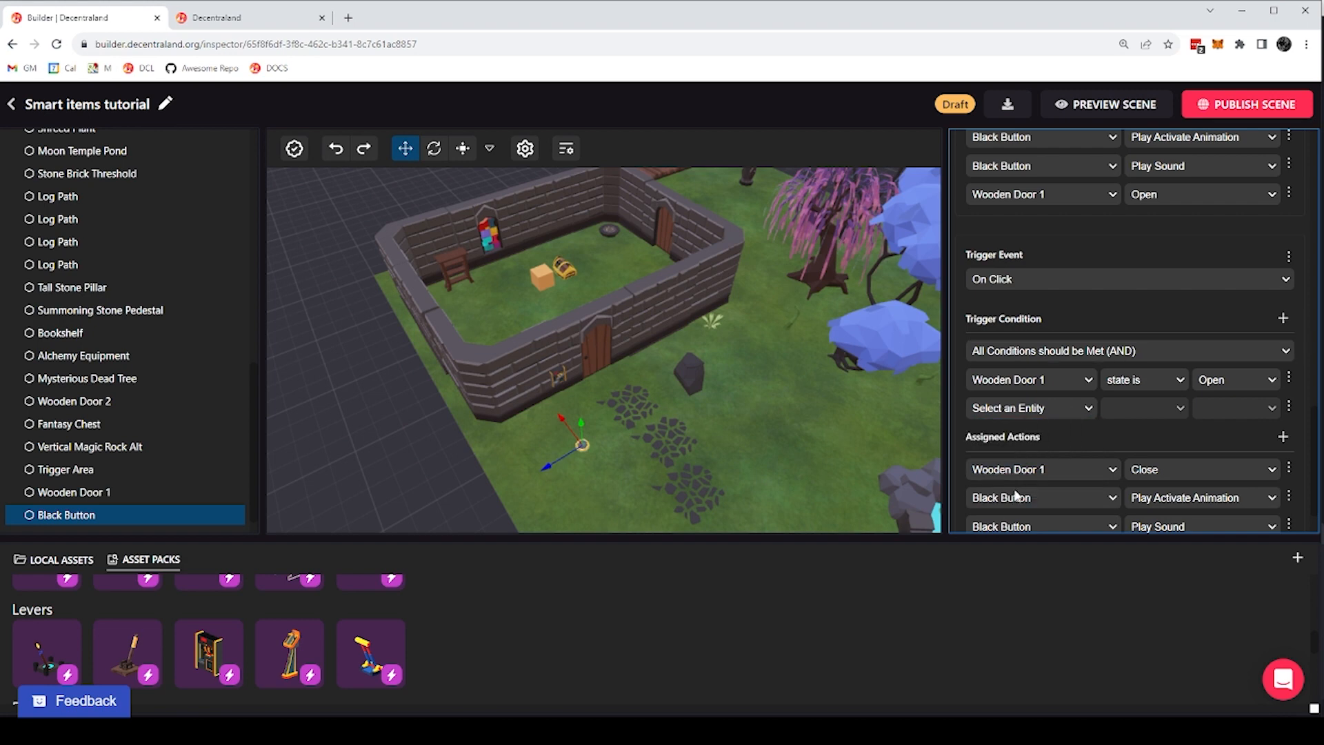
{"action": "left_click", "coordinate": [1240, 412]}
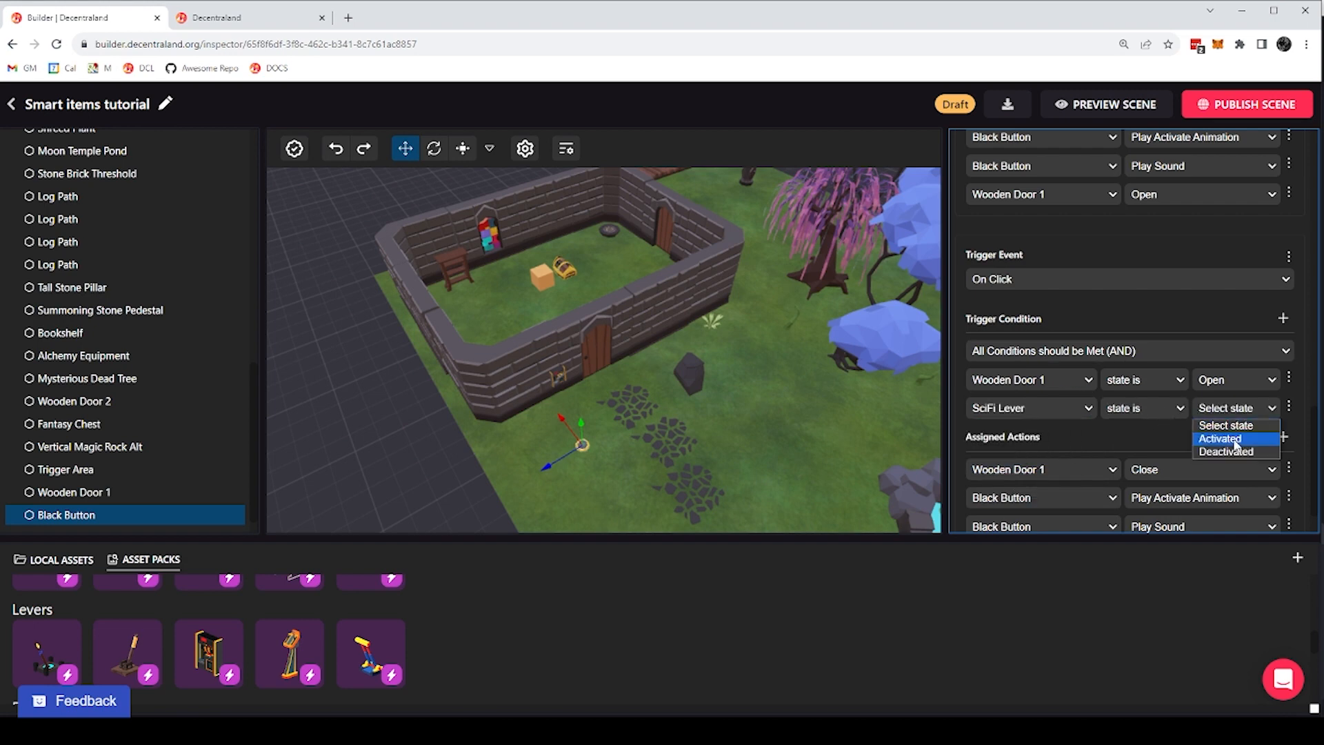
{"action": "left_click", "coordinate": [1234, 435]}
{"action": "left_click", "coordinate": [1209, 435]}
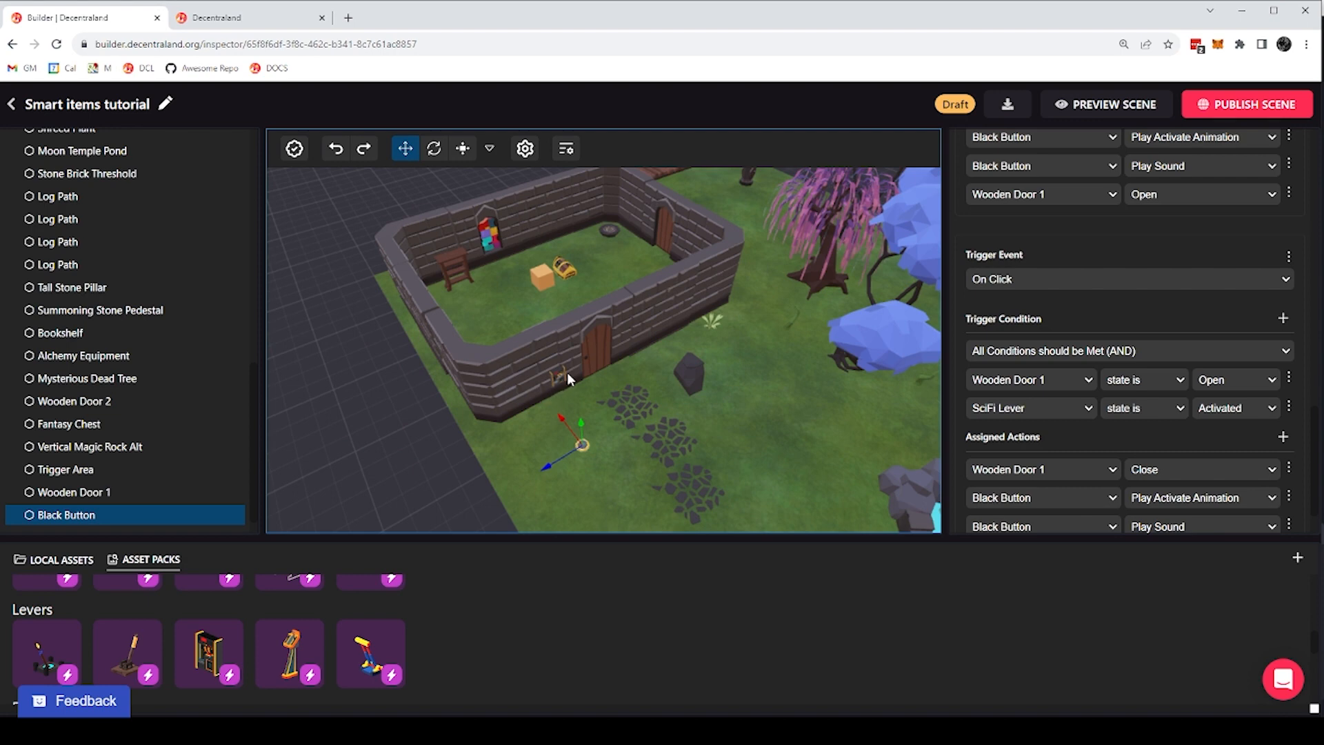
Close the old scene preview, start a fresh preview of the scene and take control of the avatar
{"action": "left_click", "coordinate": [322, 18]}
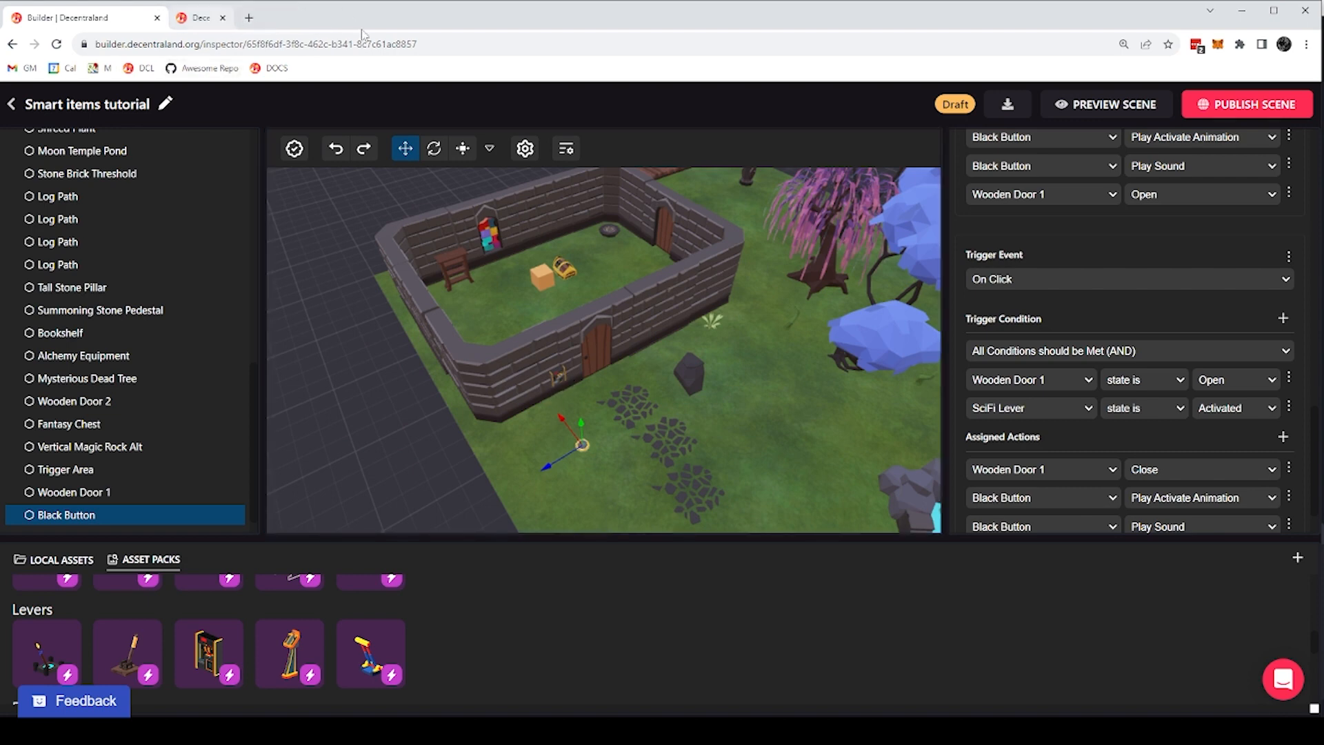
{"action": "left_click", "coordinate": [1105, 104]}
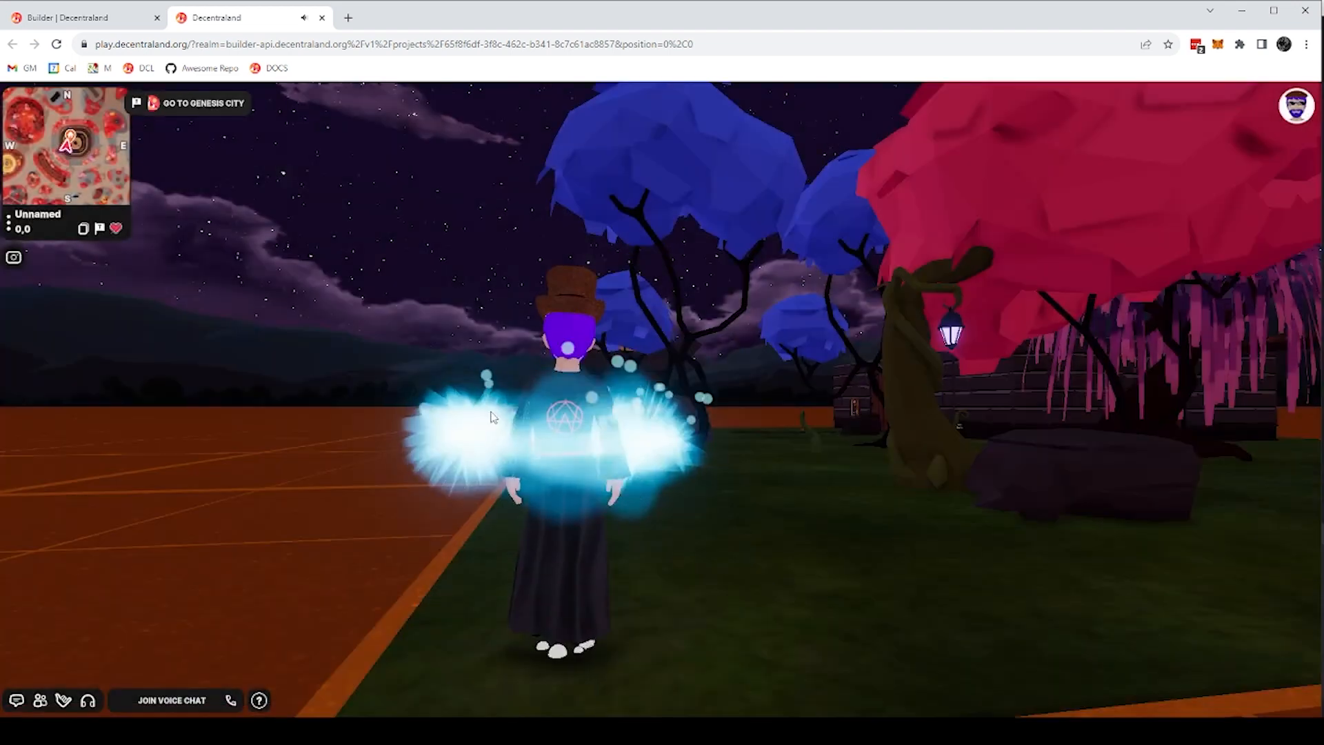
{"action": "left_click", "coordinate": [781, 423]}
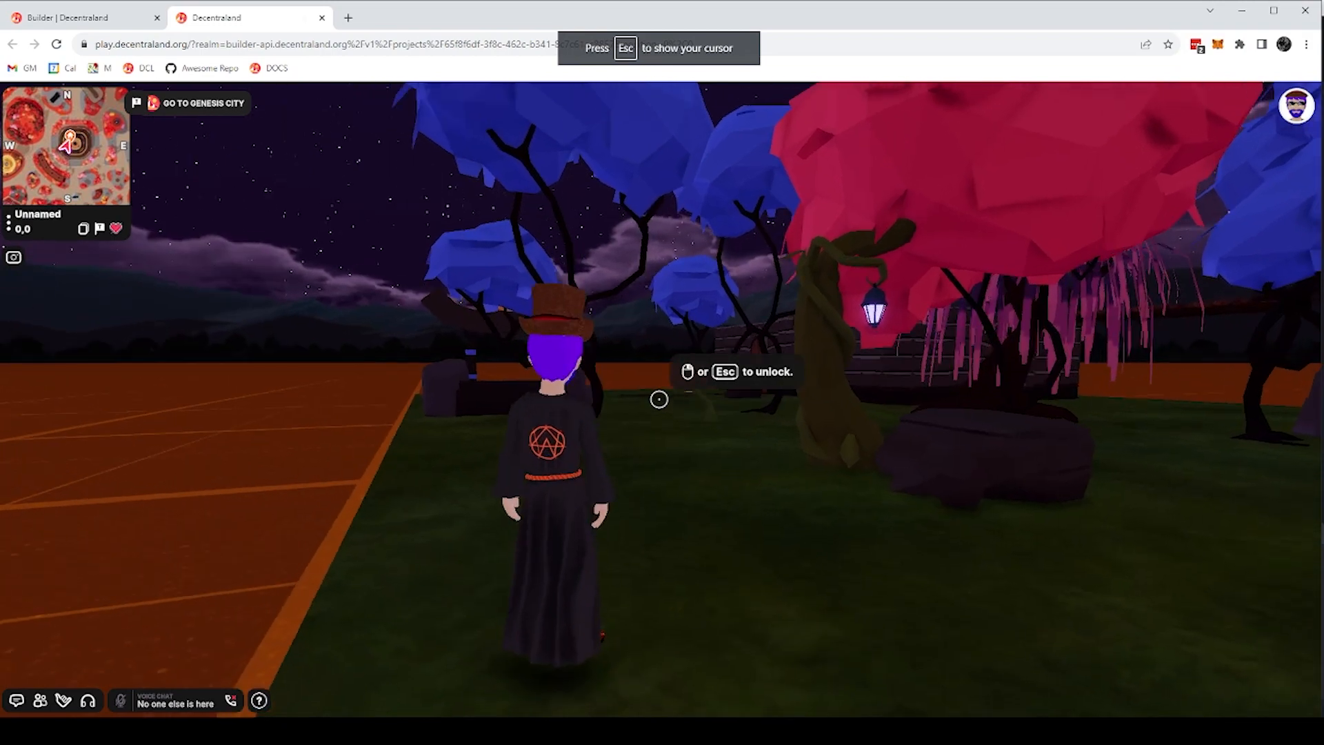
Walk the avatar through the preview to Wooden Door 1 and on to the Black Button in front of it
{"action": "key", "text": "w"}
{"action": "key", "text": "w"}
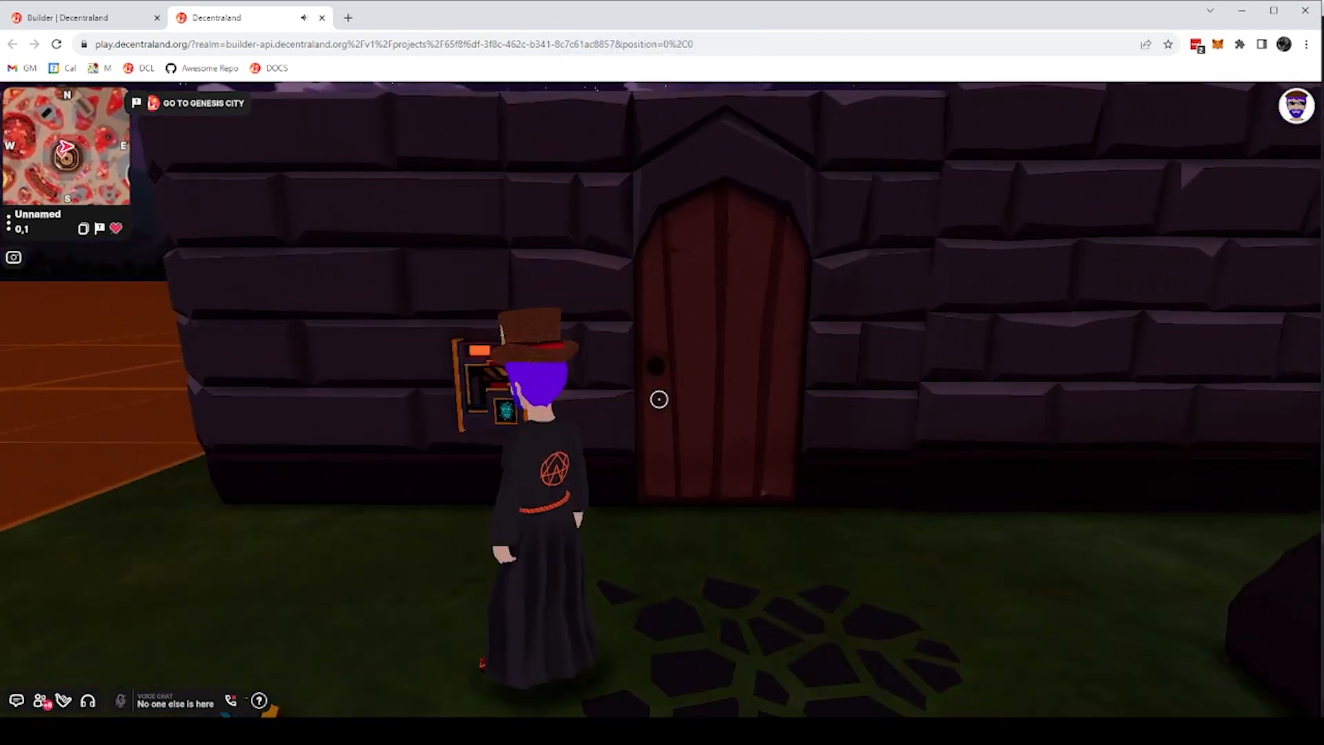
{"action": "key", "text": "d"}
{"action": "key", "text": "a"}
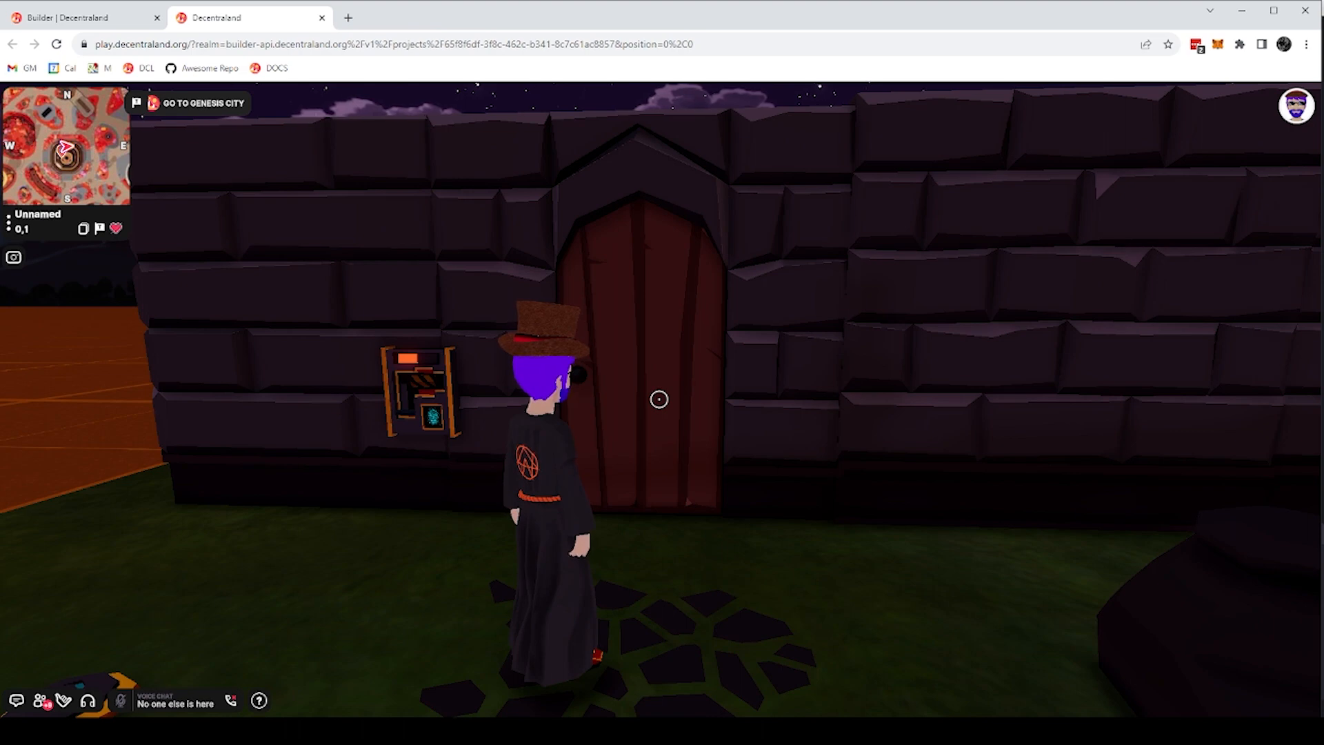
{"action": "key", "text": "w"}
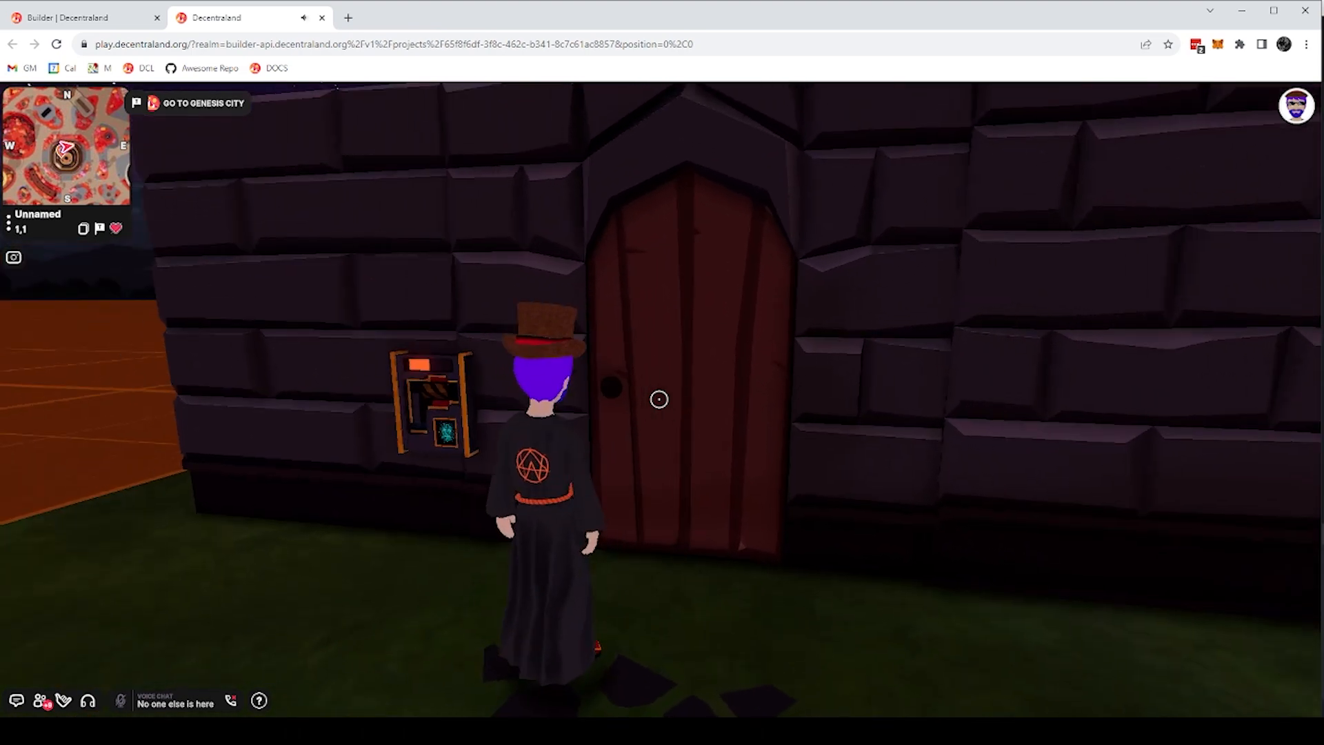
{"action": "key", "text": "s"}
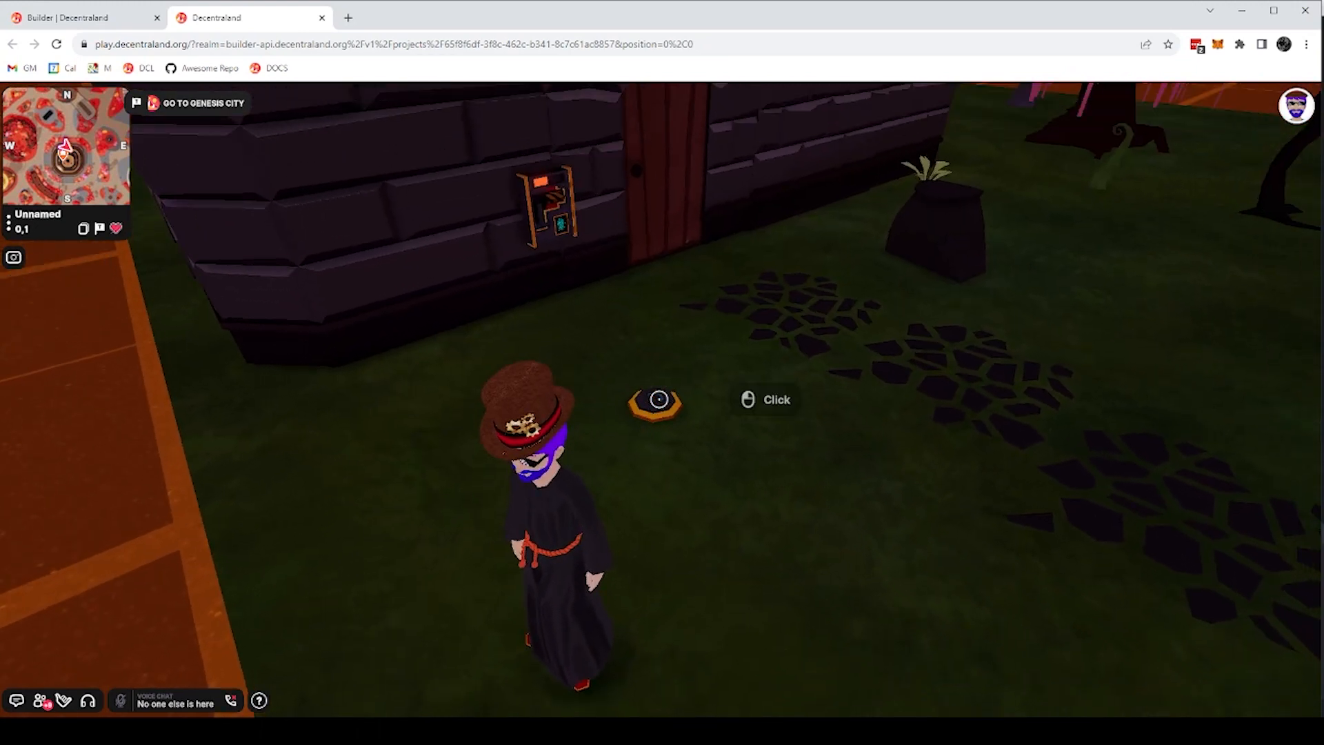
Activate the SciFi Lever on the wall, then test opening Wooden Door 1 with the Black Button
{"action": "key", "text": "w"}
{"action": "key", "text": "w"}
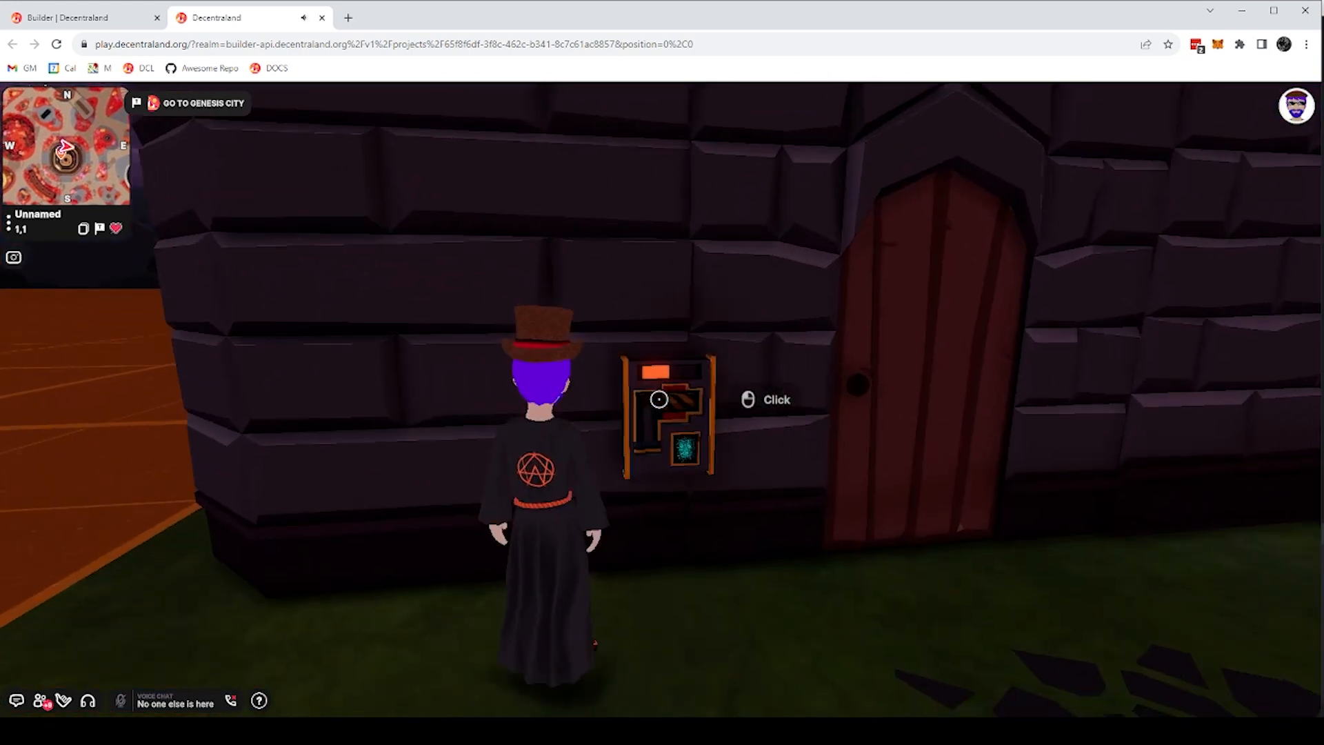
{"action": "left_click", "coordinate": [659, 399]}
{"action": "key", "text": "s"}
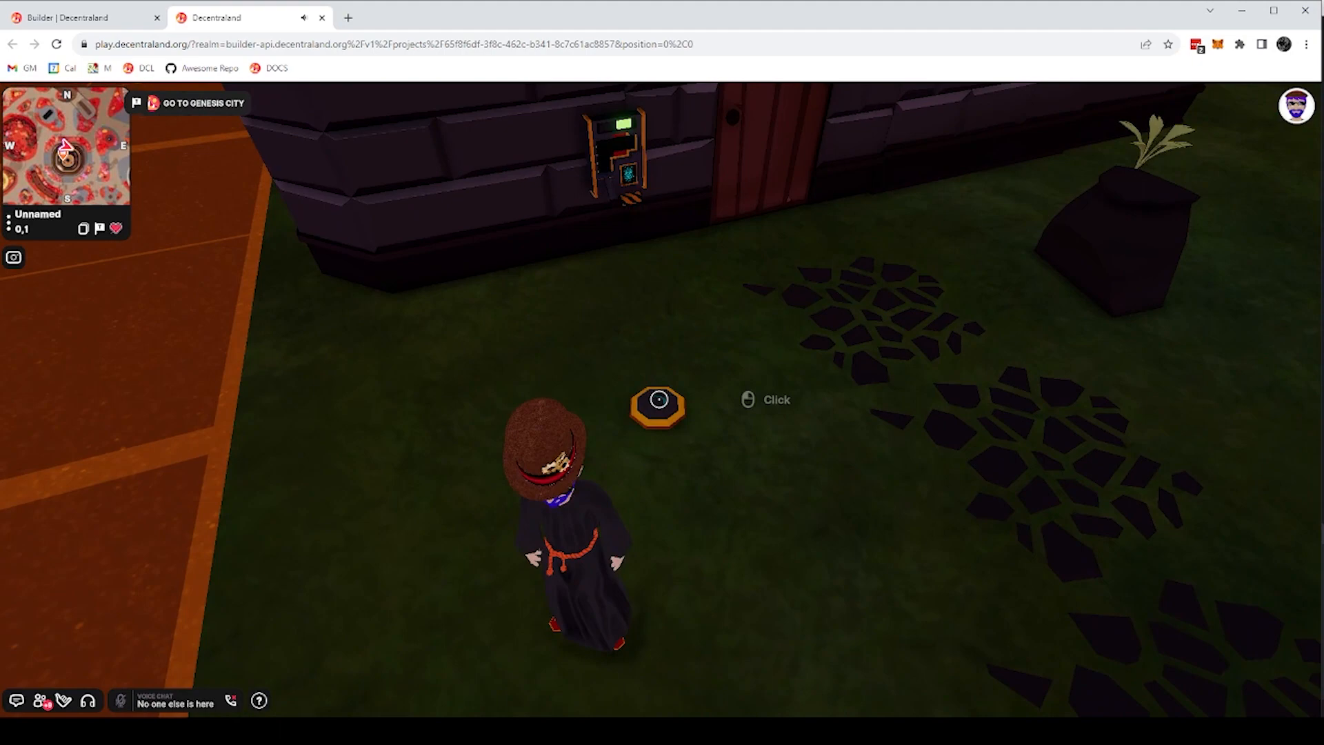
{"action": "left_click", "coordinate": [659, 399]}
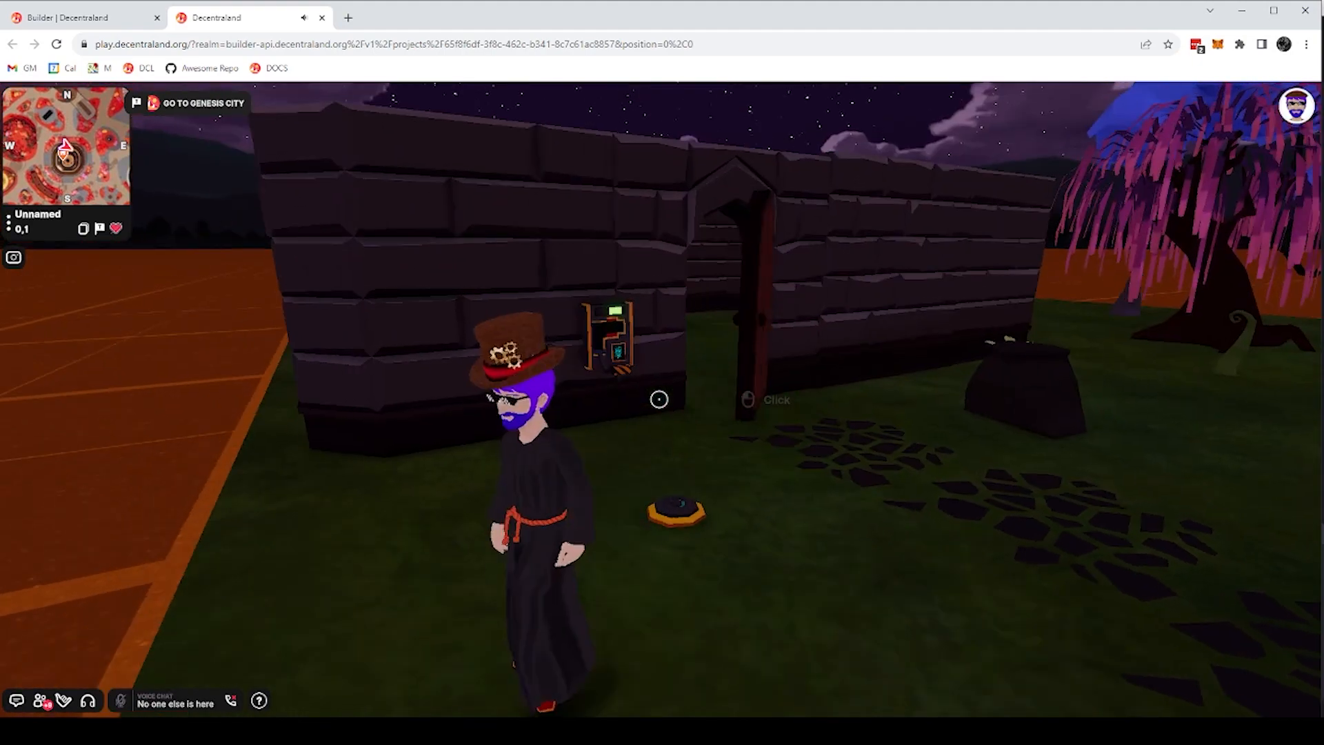
Close Wooden Door 1 with the Black Button, then test the button again with the SciFi Lever deactivated
{"action": "left_click", "coordinate": [660, 399]}
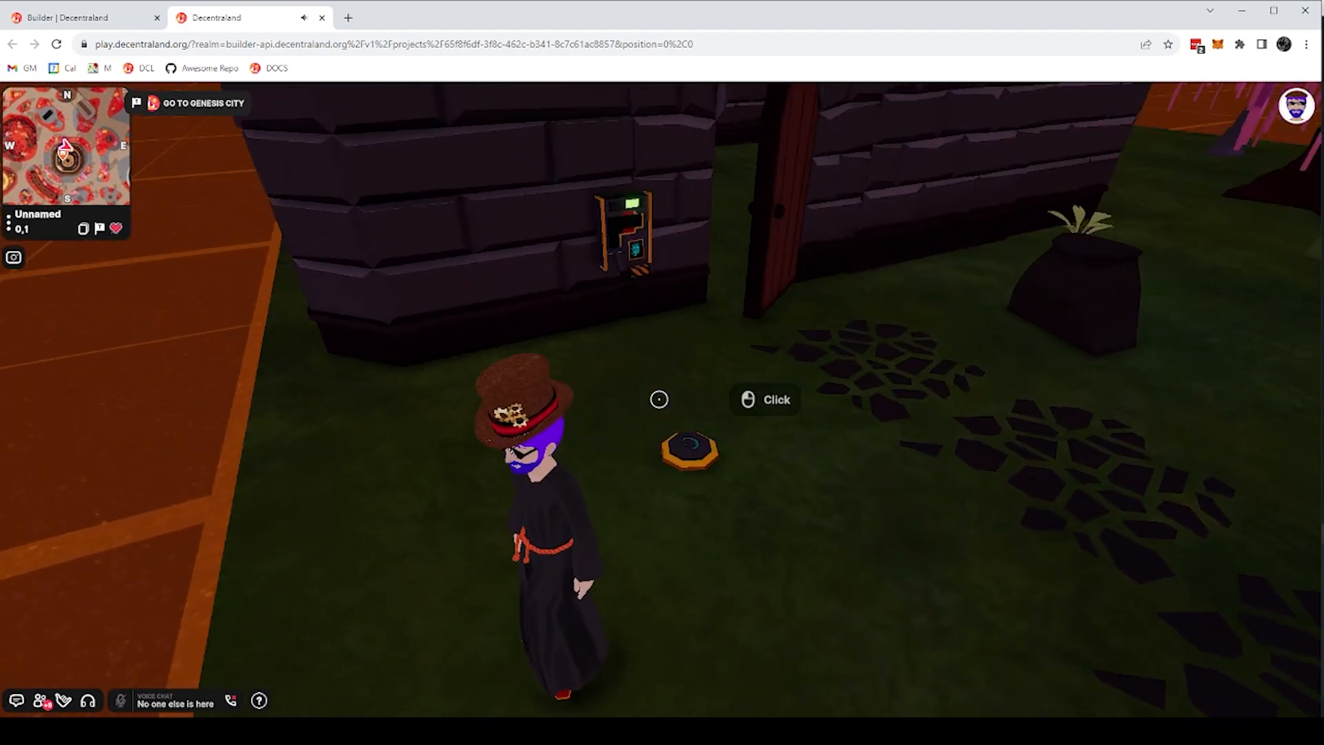
{"action": "key", "text": "w"}
{"action": "left_click", "coordinate": [659, 400]}
{"action": "key", "text": "s"}
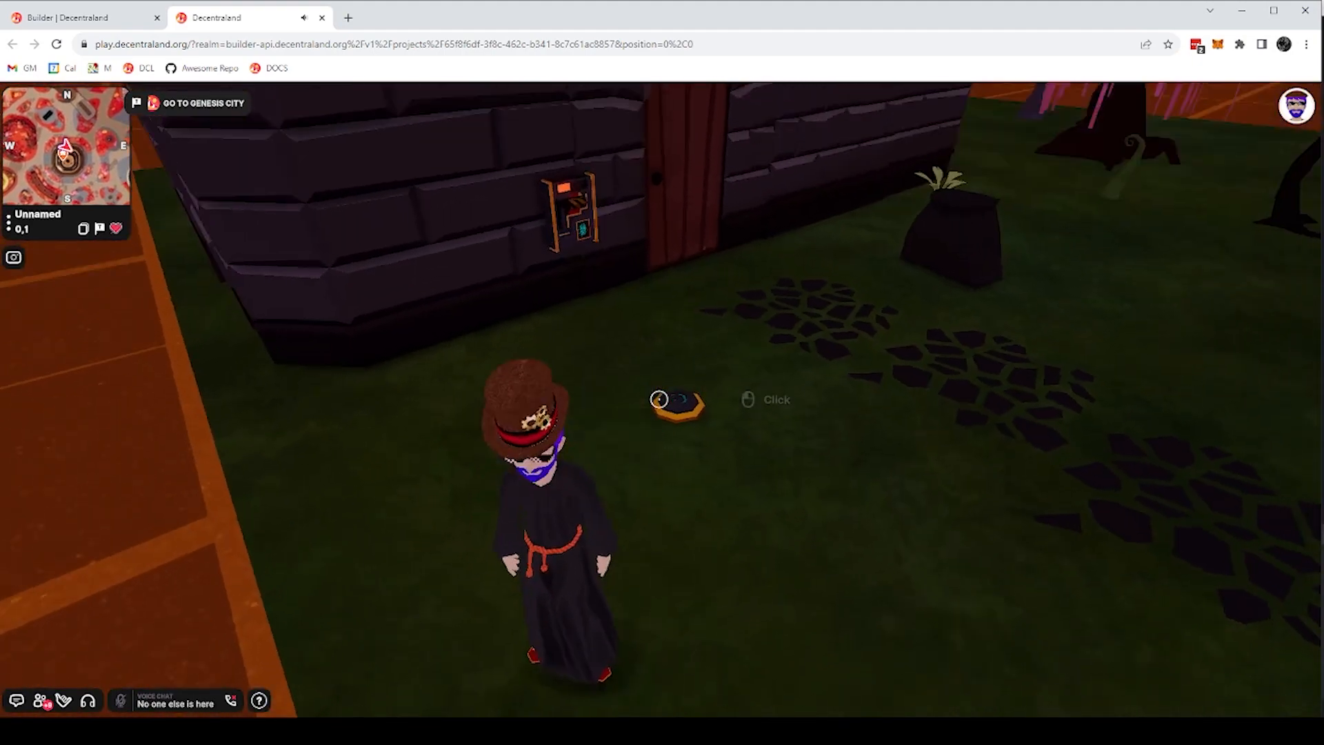
{"action": "left_click", "coordinate": [660, 399]}
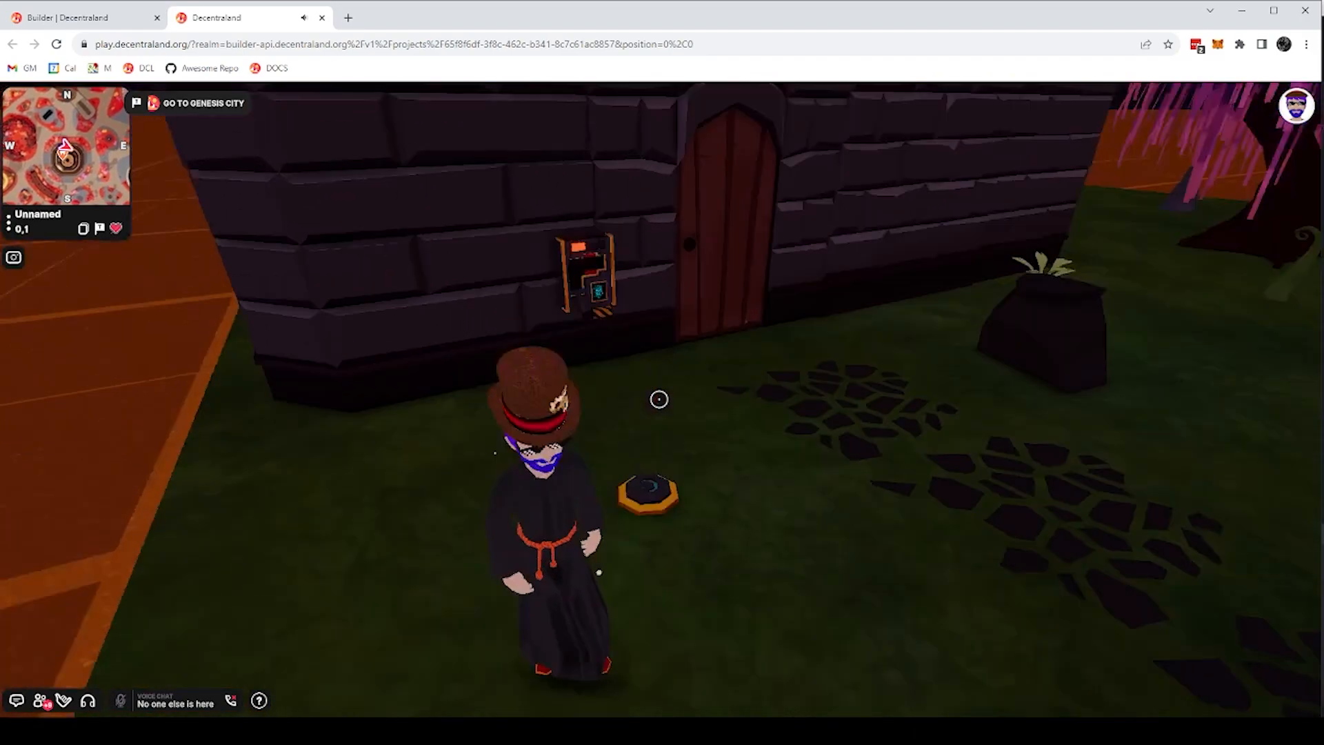
Reactivate the SciFi Lever and test the door with the Black Button once more, then return to the scene in the Builder
{"action": "left_click", "coordinate": [660, 399]}
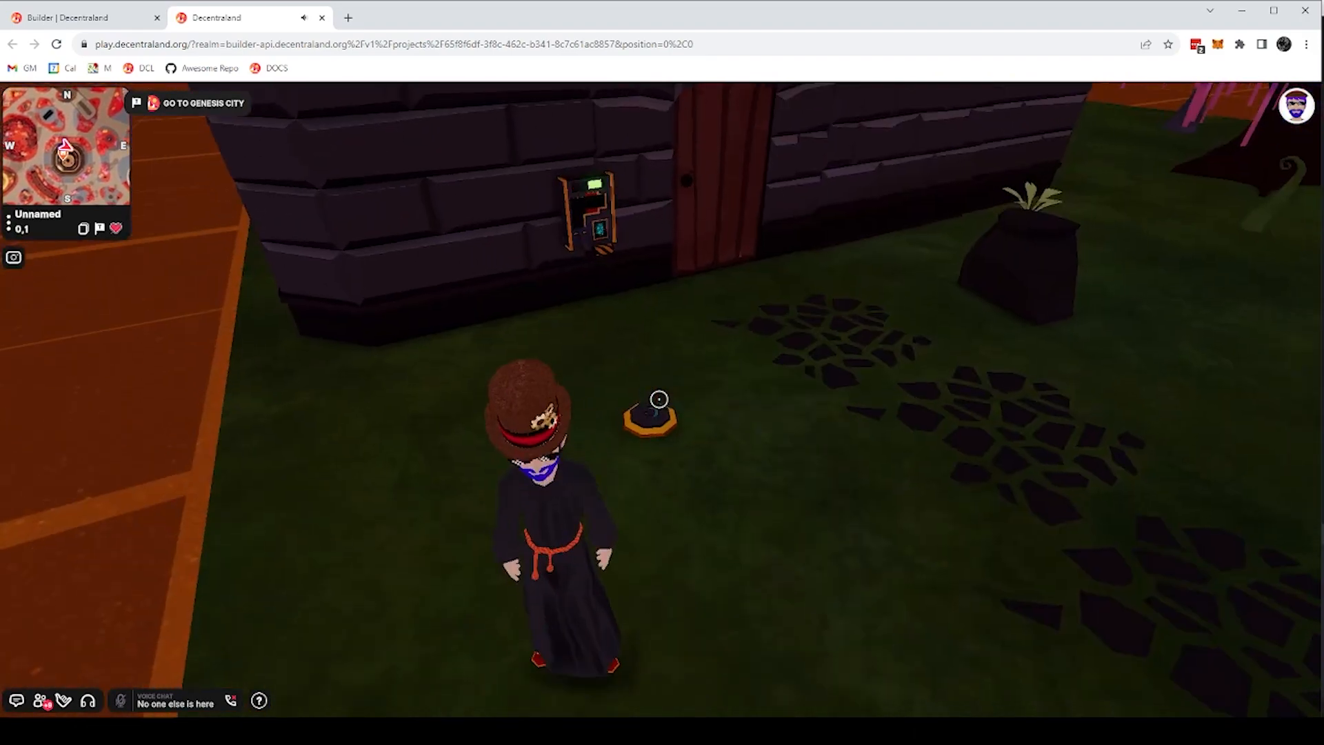
{"action": "key", "text": "w"}
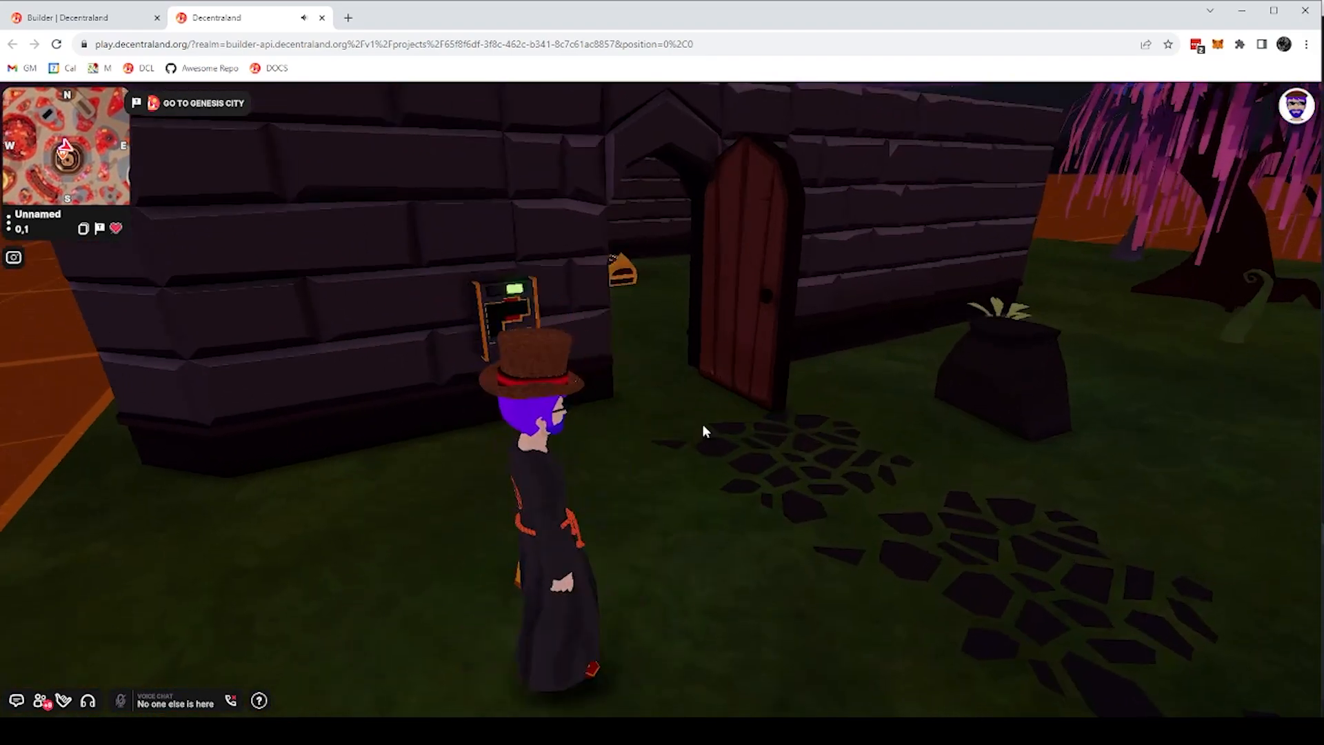
{"action": "left_click", "coordinate": [116, 20]}
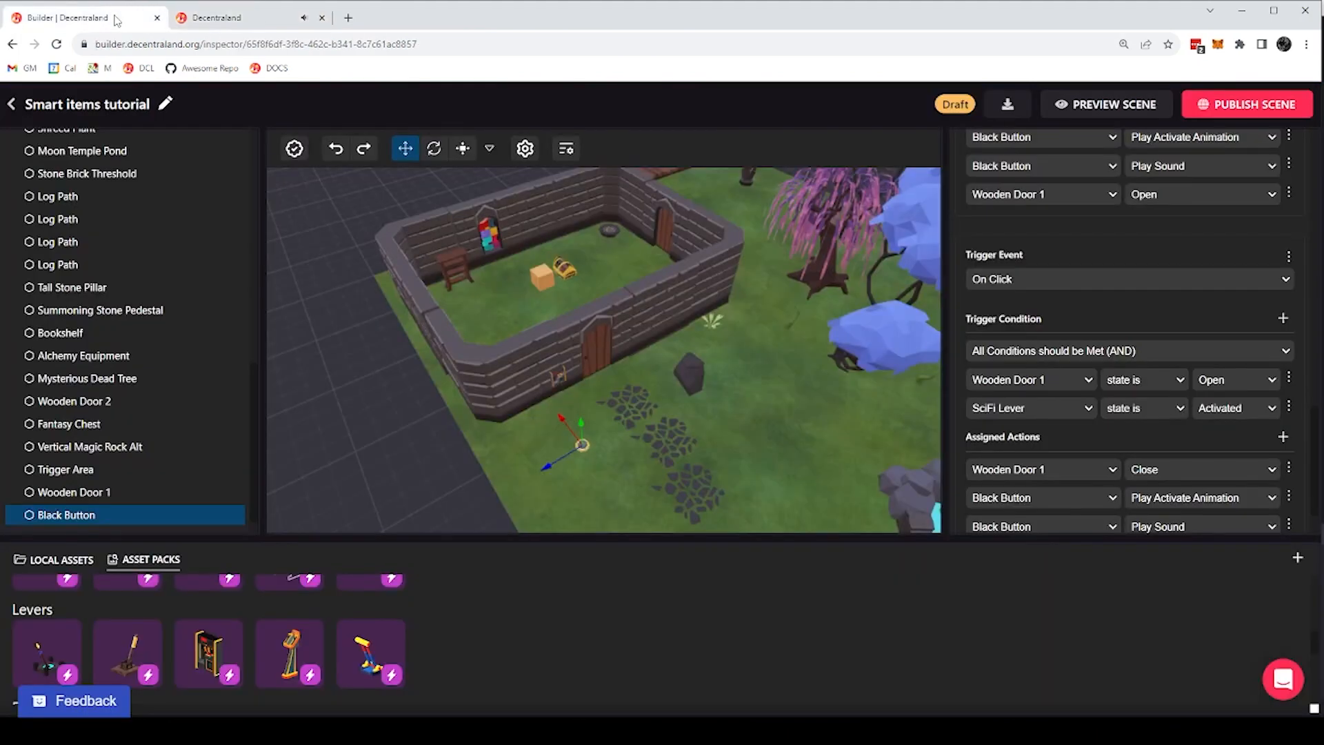